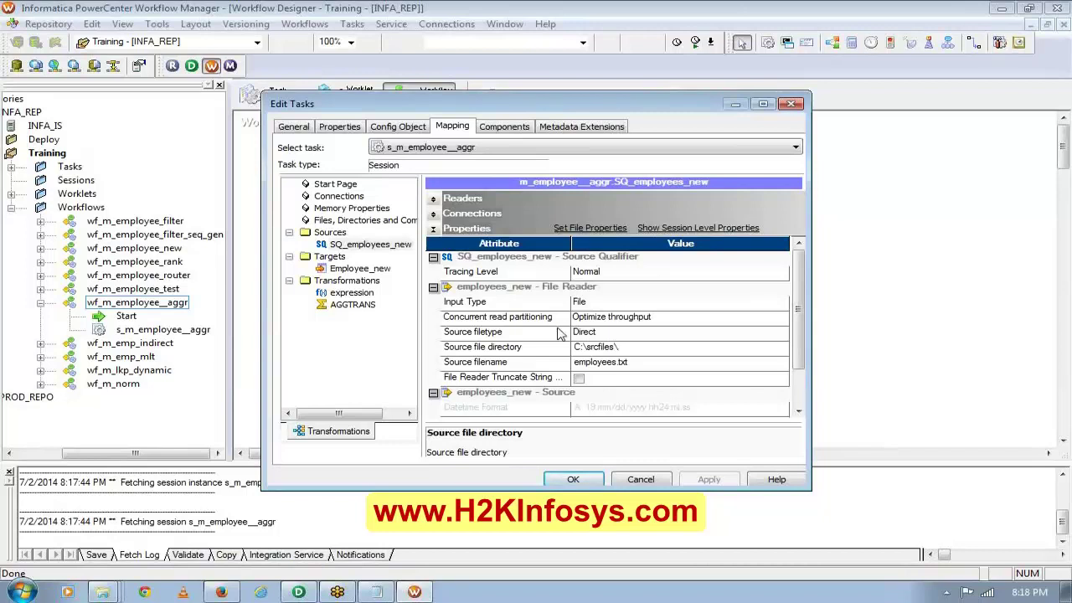
Set the source filename to employees_new.txt and the Employee_new target's header options to Output Field Names.
click(618, 365)
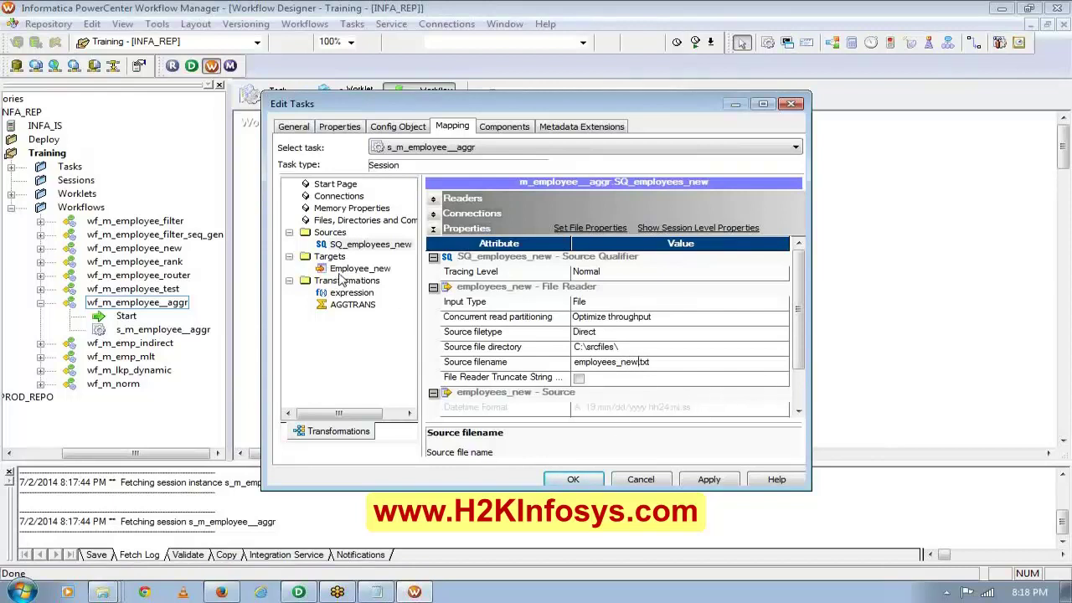
click(356, 267)
click(432, 200)
click(433, 213)
click(620, 350)
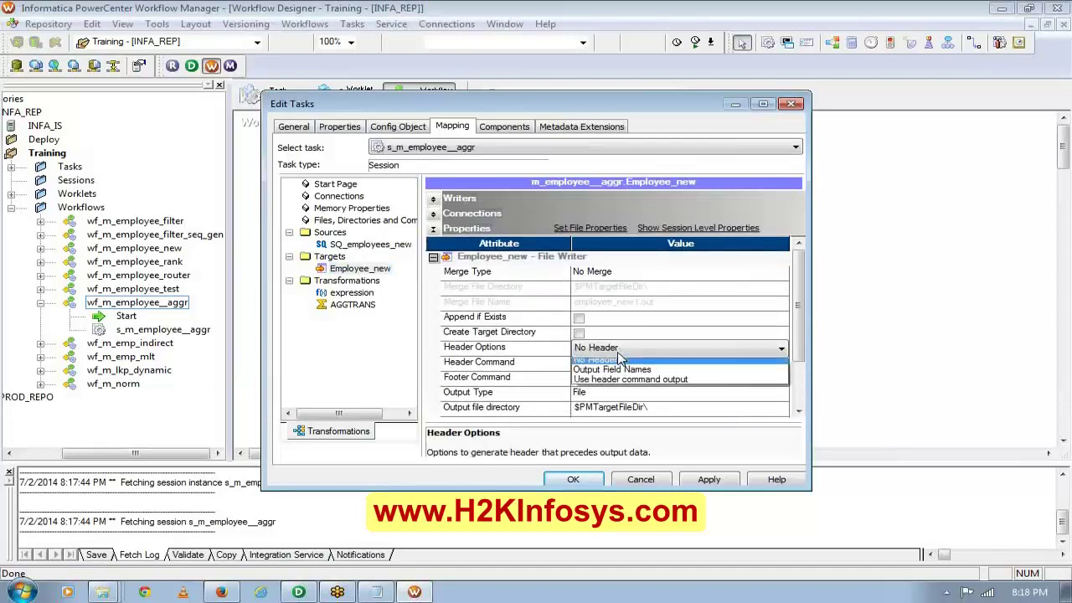
click(611, 369)
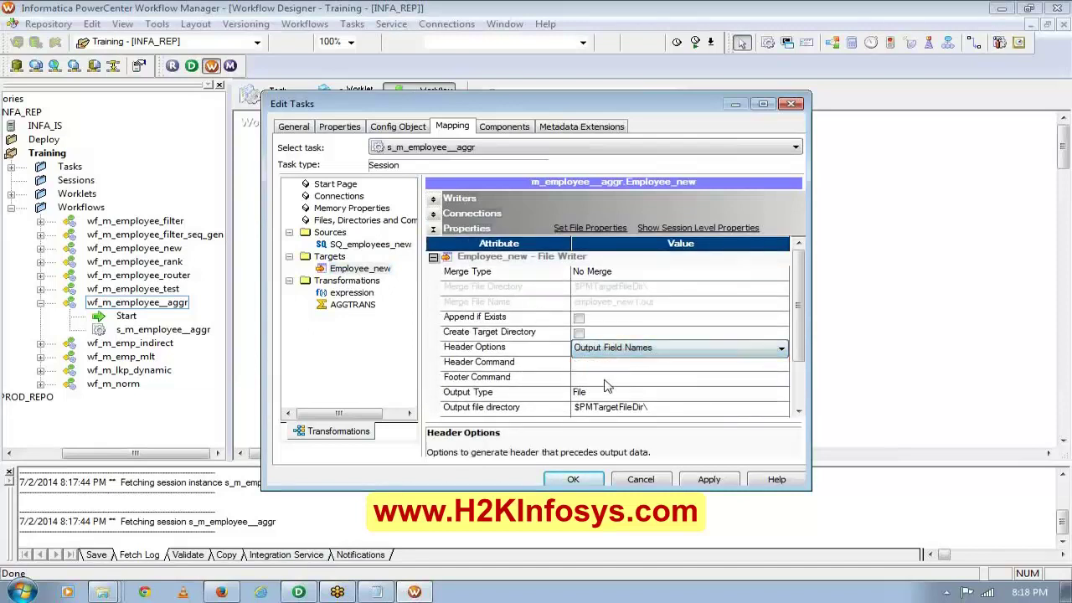
Set the Employee_new target's output filename to employee_aggr.txt, accept the session changes and save the workflow.
click(798, 410)
click(798, 410)
click(798, 411)
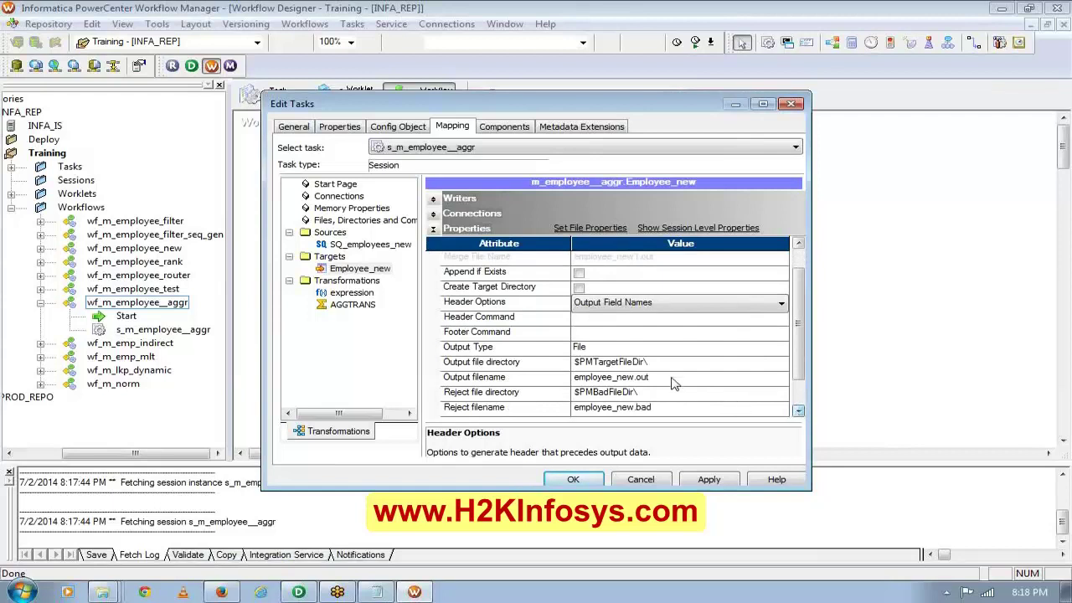
click(581, 378)
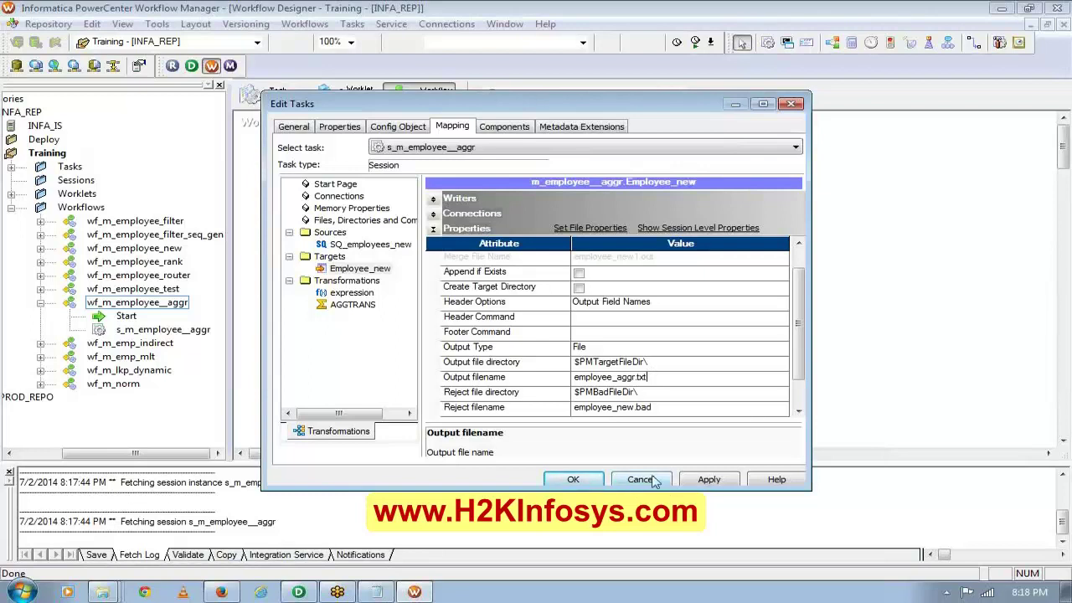
click(566, 483)
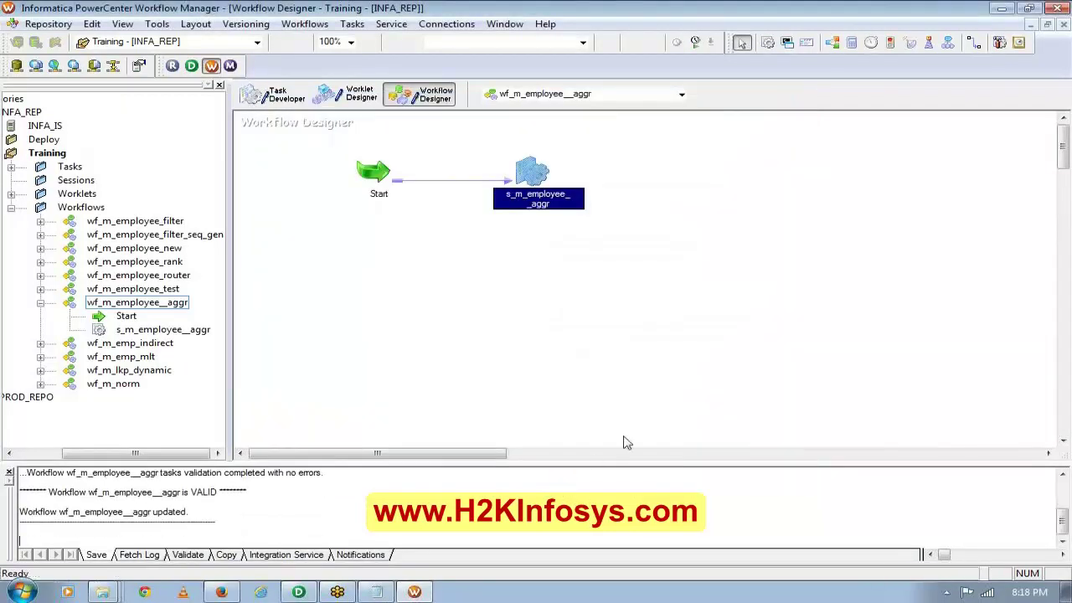
Start the s_m_employee__aggr task and examine the source and target statistics of its run in the Workflow Monitor.
right_click(526, 173)
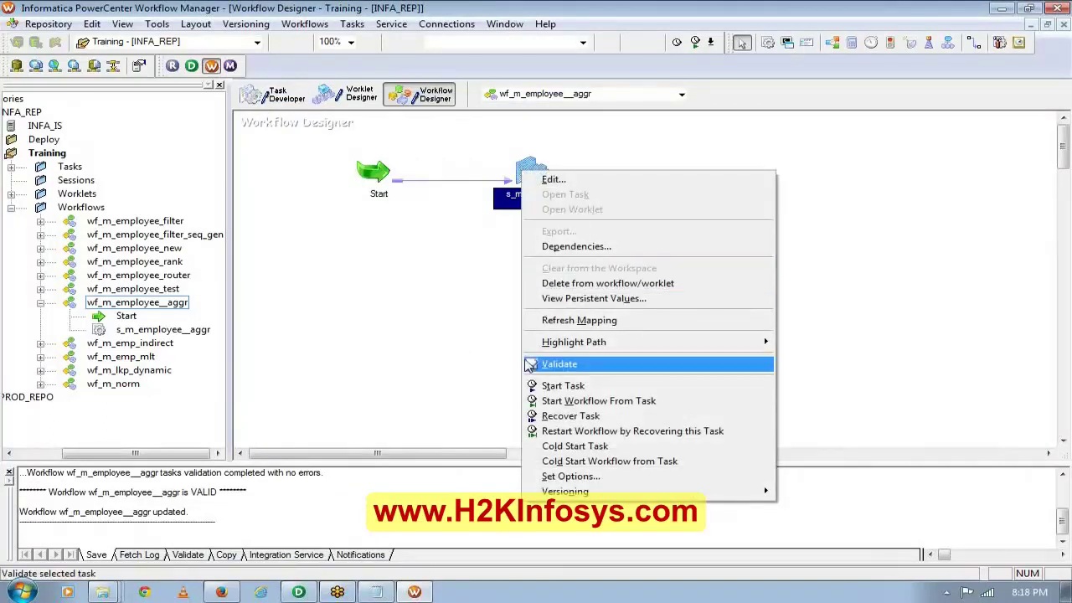
click(555, 385)
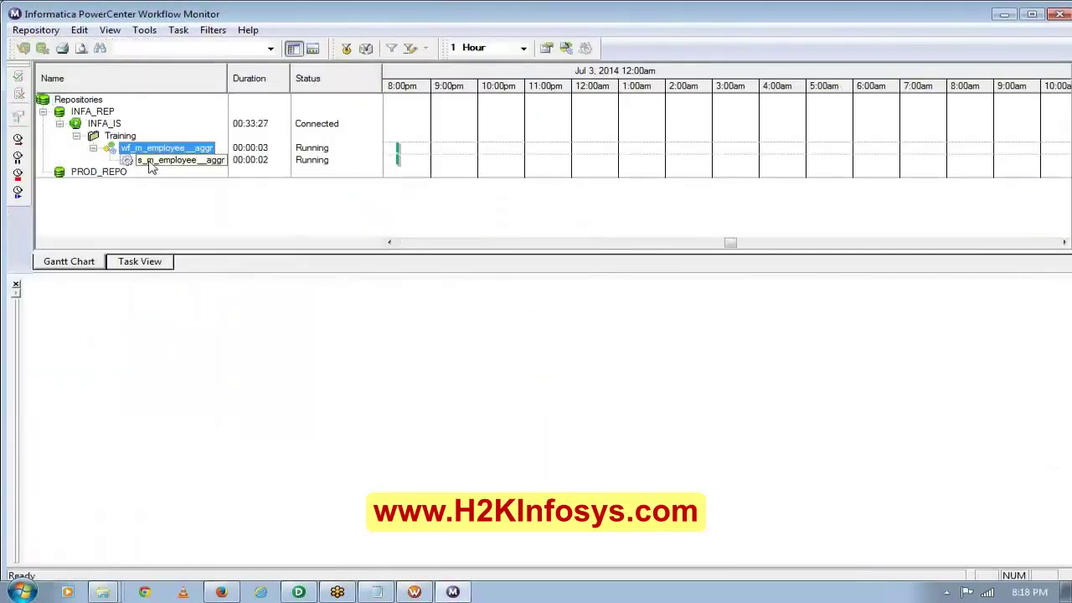
click(150, 166)
right_click(149, 165)
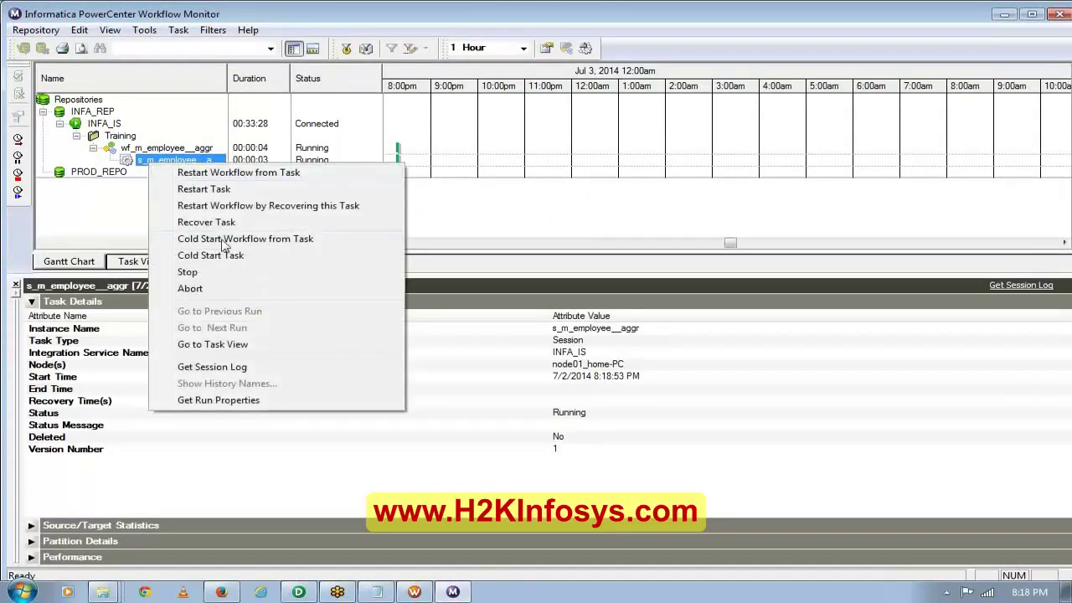
click(220, 402)
click(31, 302)
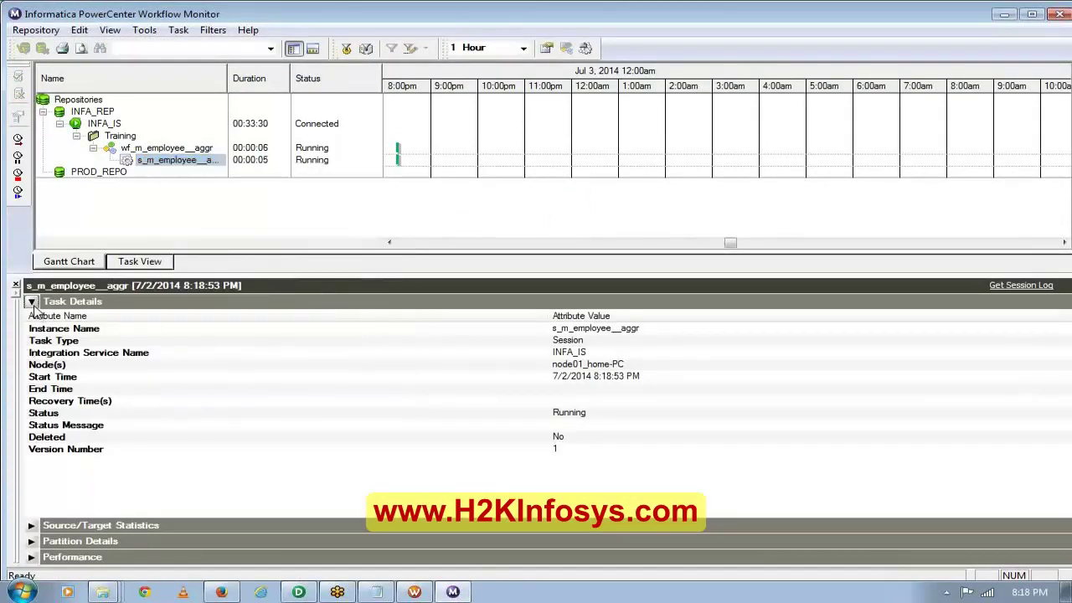
click(31, 318)
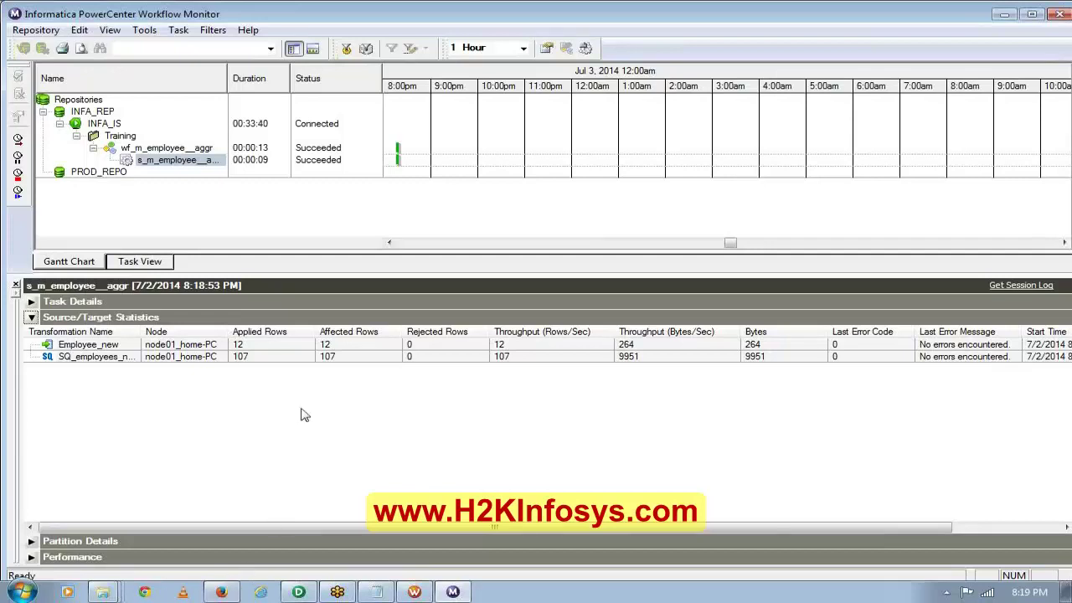
click(133, 357)
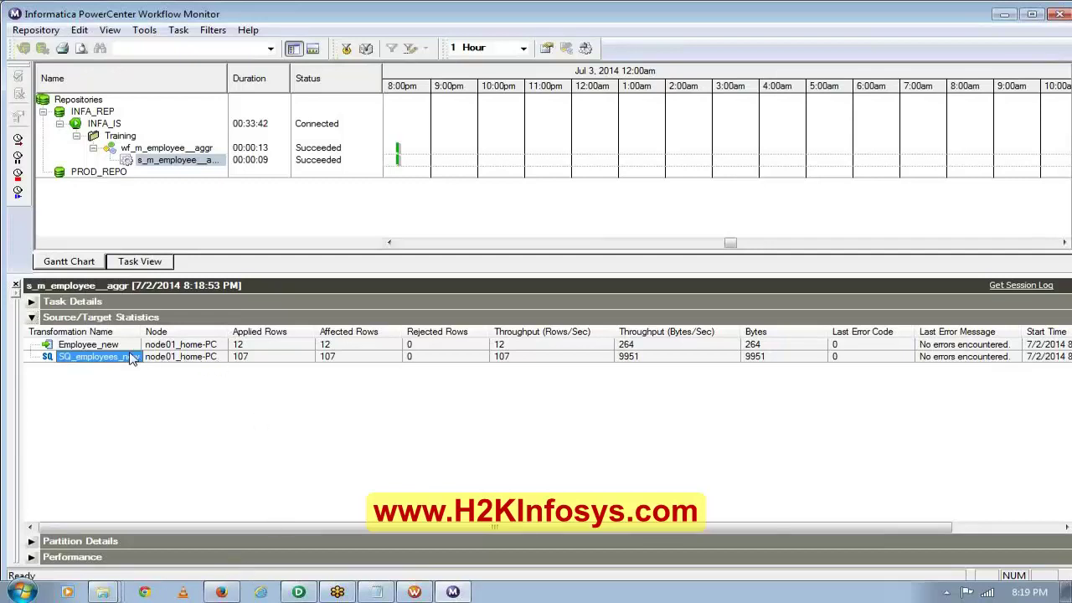
click(118, 344)
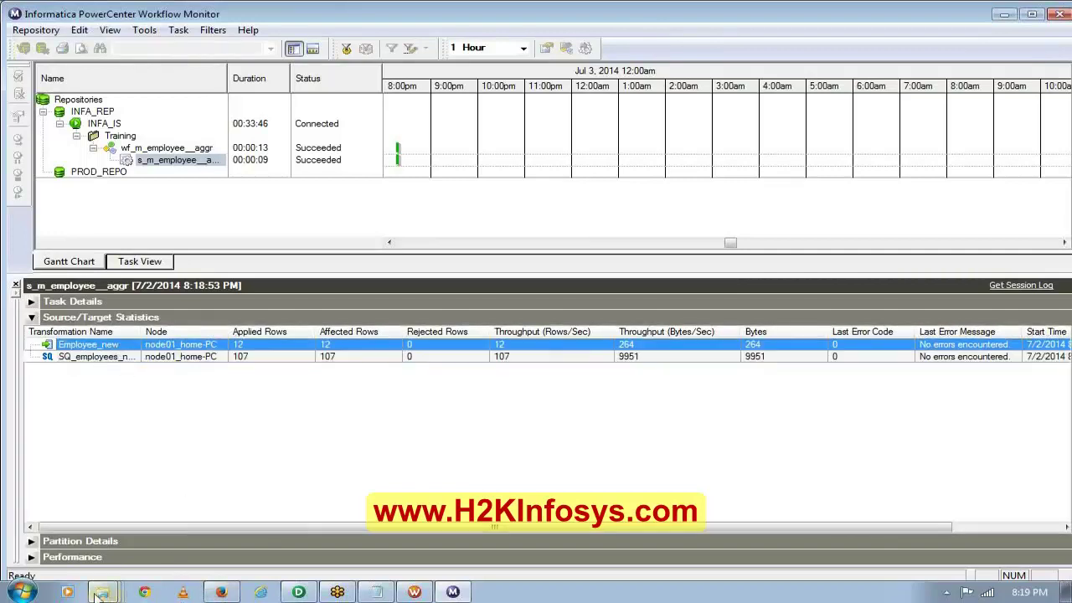
Switch to Windows Explorer to check the Tgtfiles folder for the output file, and return to the Workflow Manager.
mouse_move(102, 594)
click(102, 536)
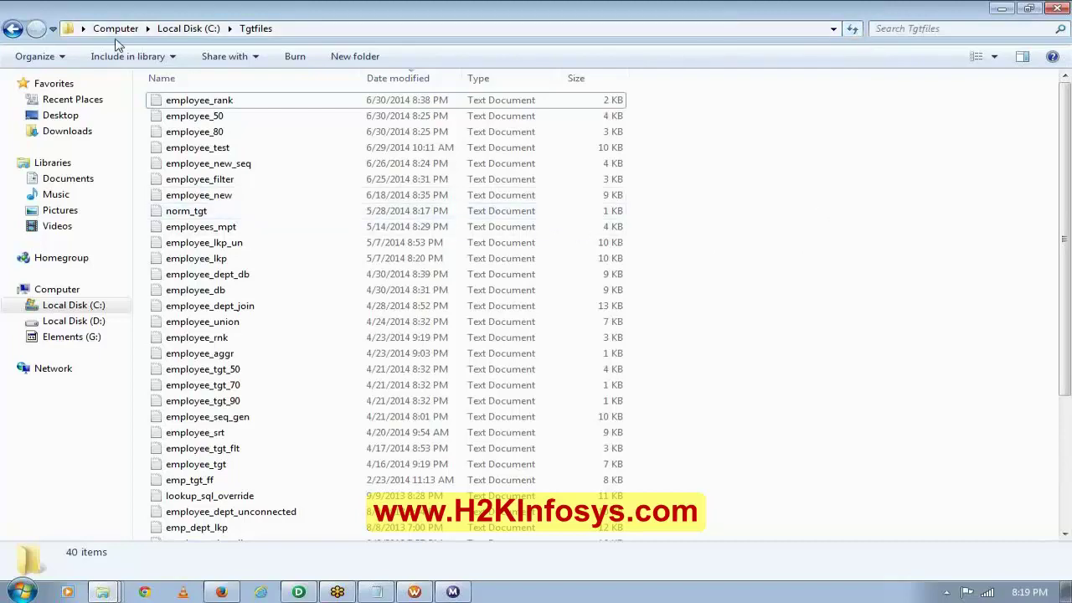
click(414, 592)
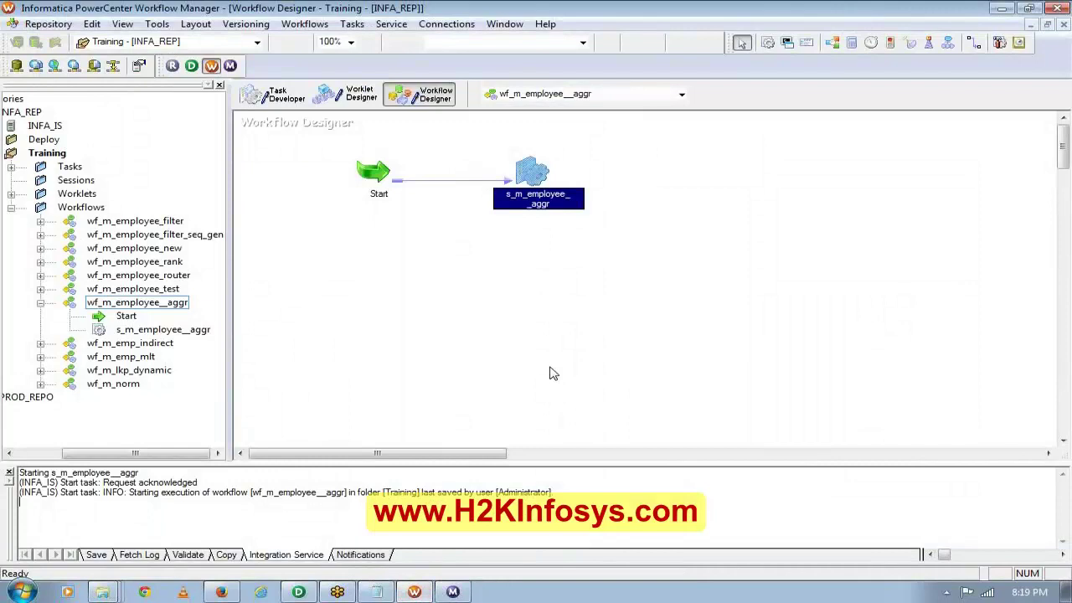
Reopen the s_m_employee__aggr session and set the Employee_new target's output file directory to C:\tgtfiles\.
double_click(523, 171)
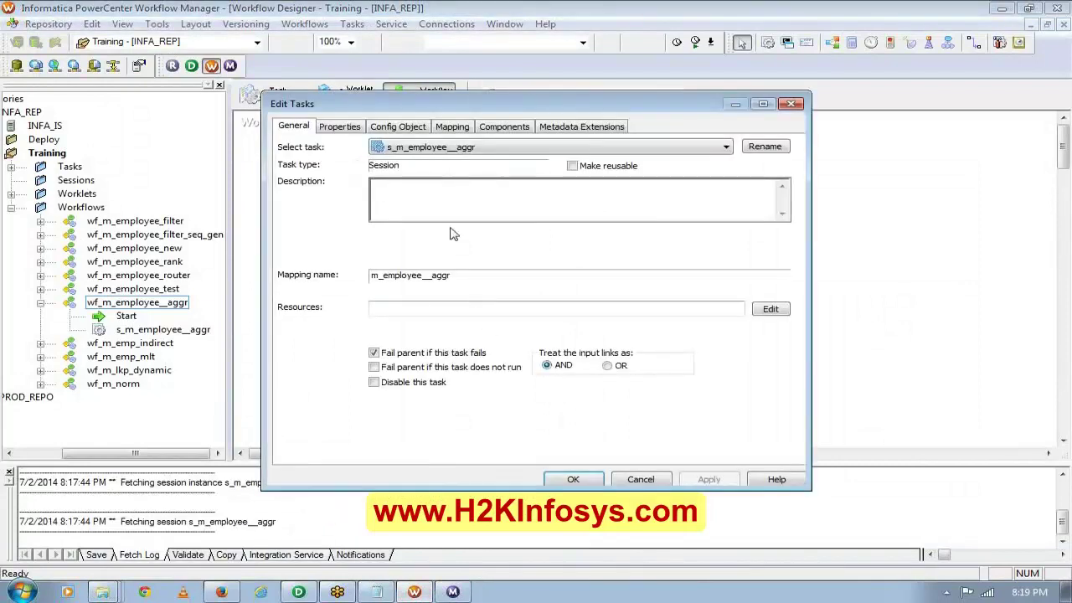
click(452, 127)
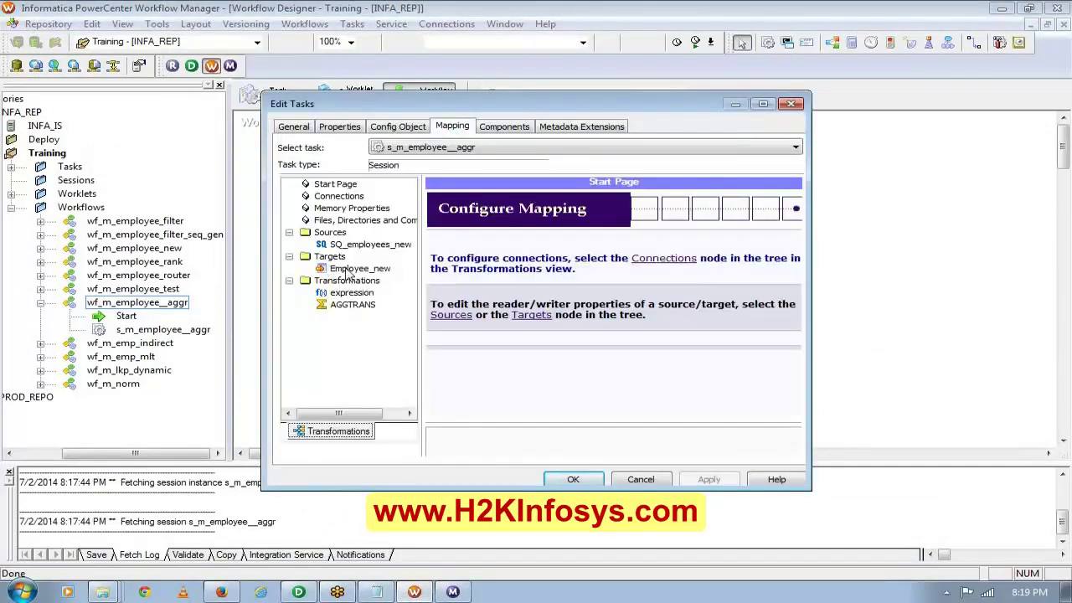
click(347, 269)
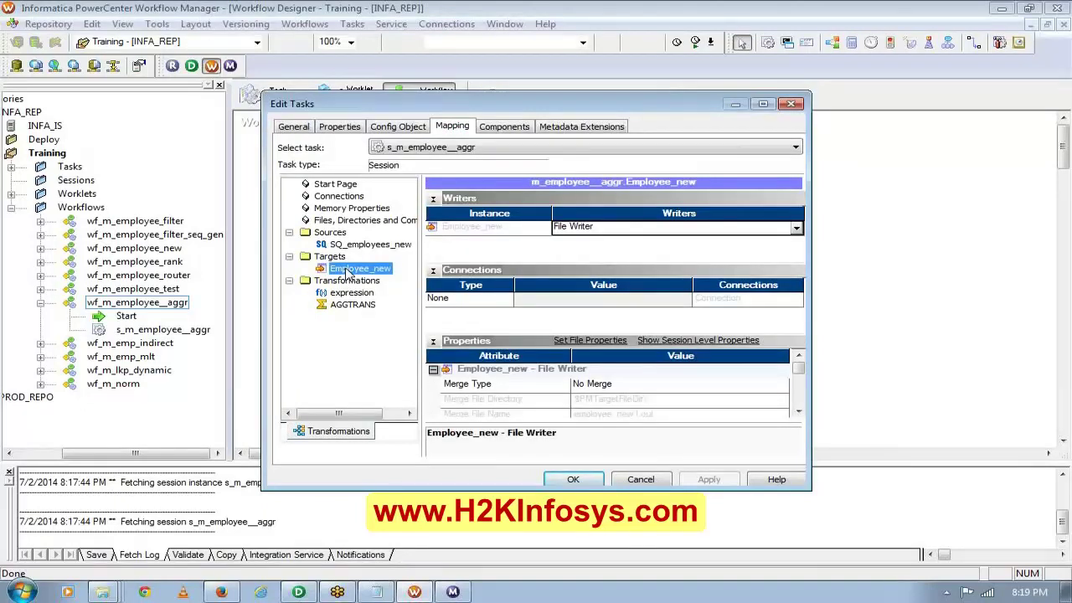
click(433, 199)
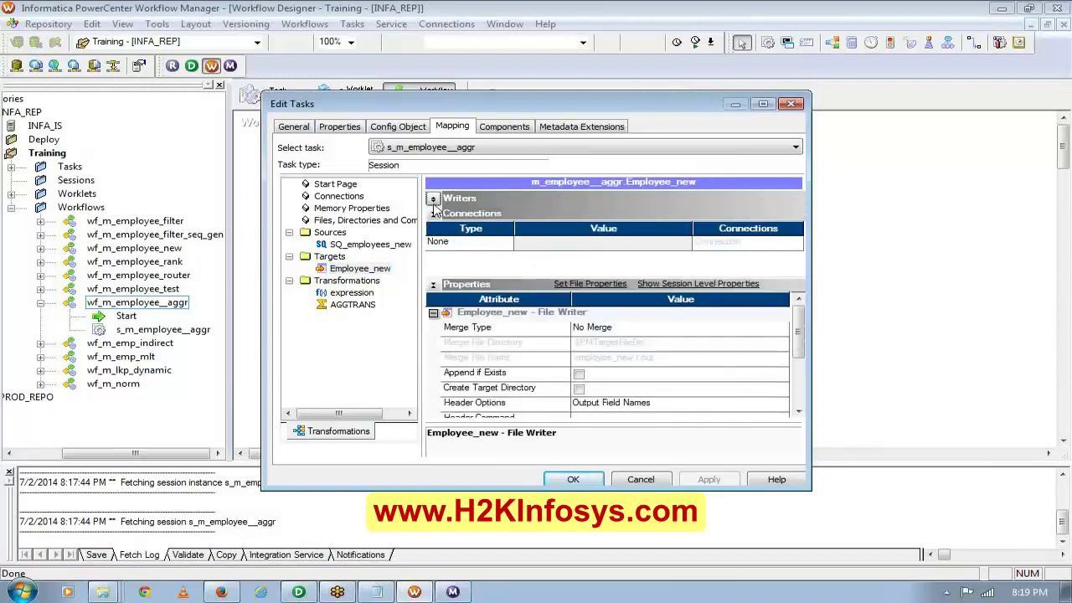
click(433, 213)
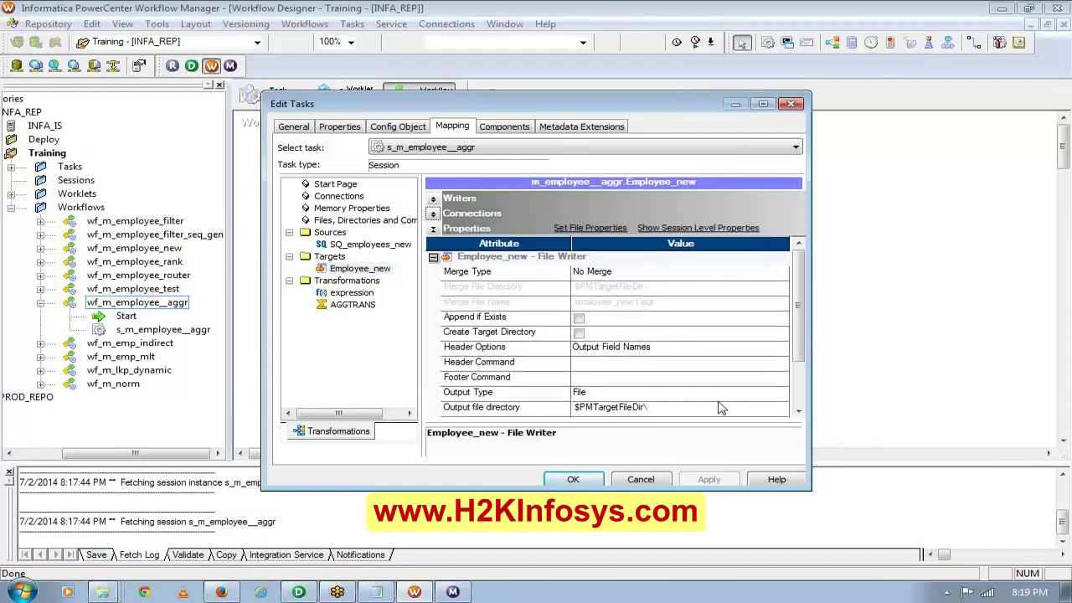
drag(799, 361, 799, 388)
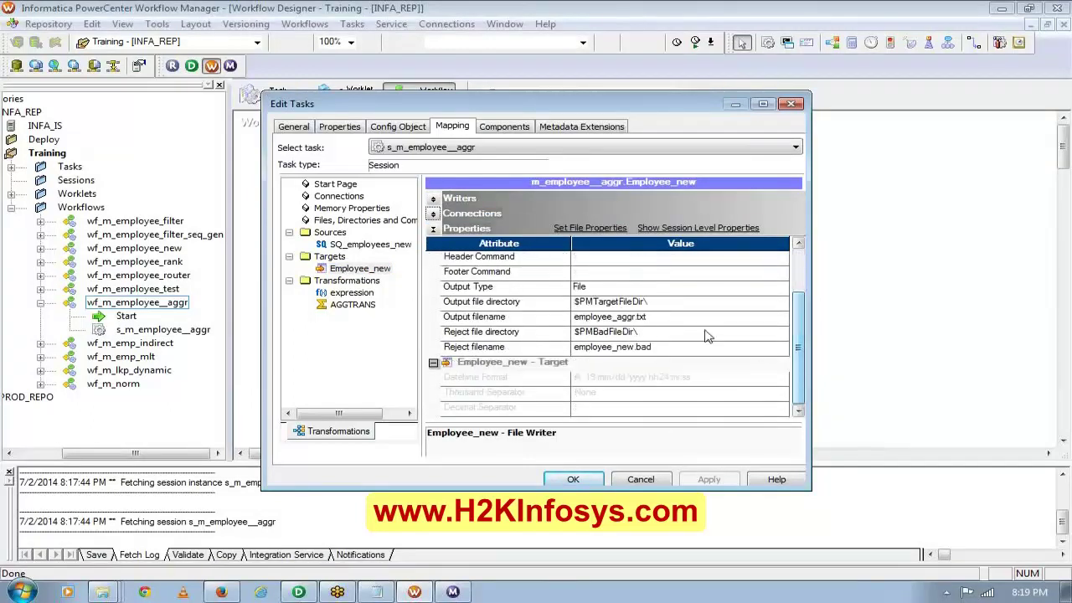
click(630, 301)
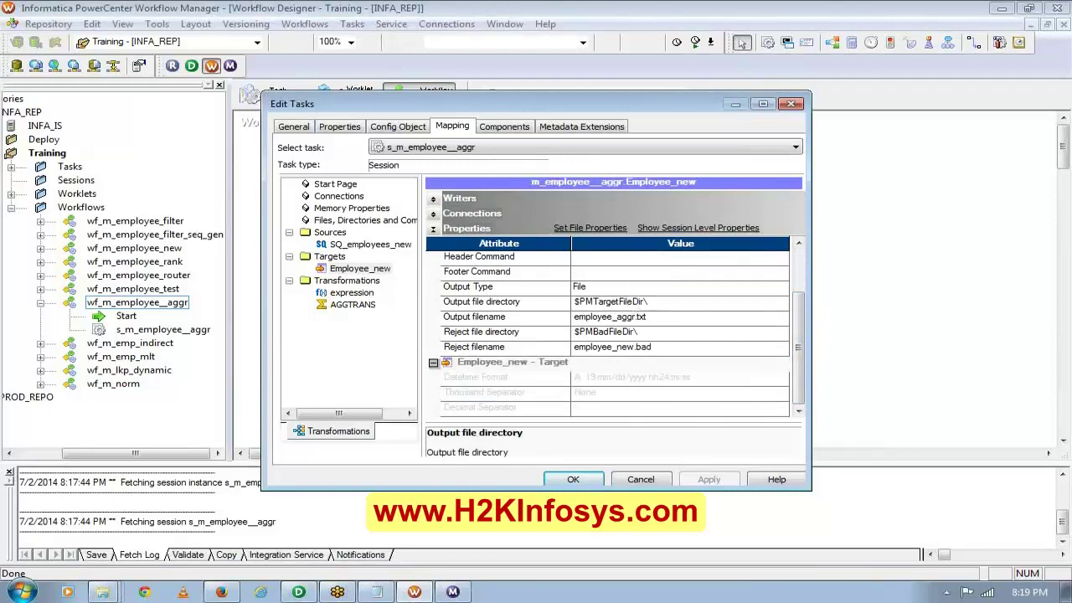
drag(648, 301, 574, 301)
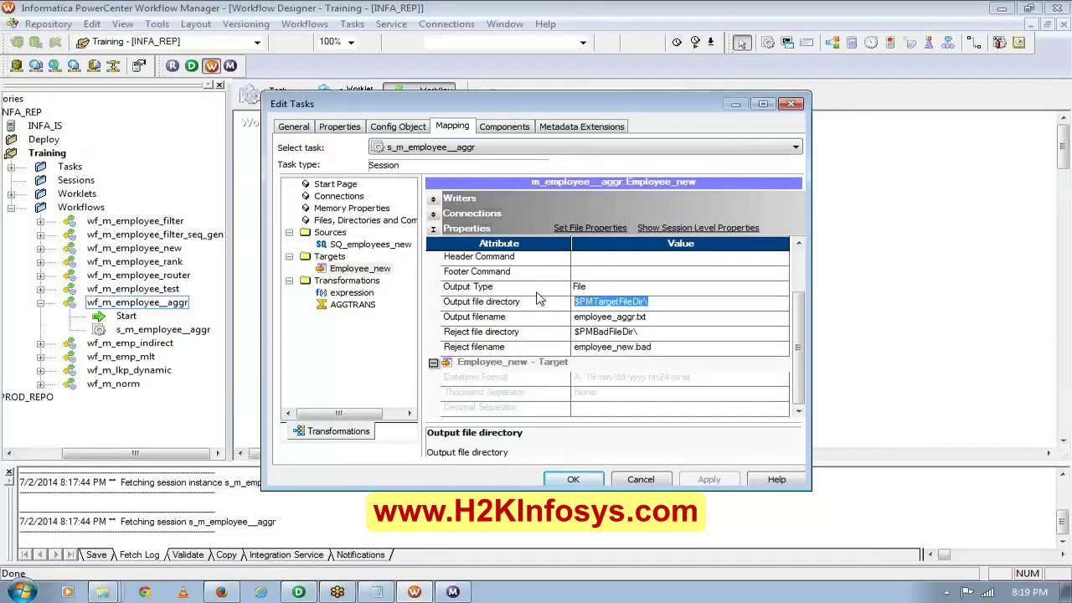
text(C:\tgtfiles\)
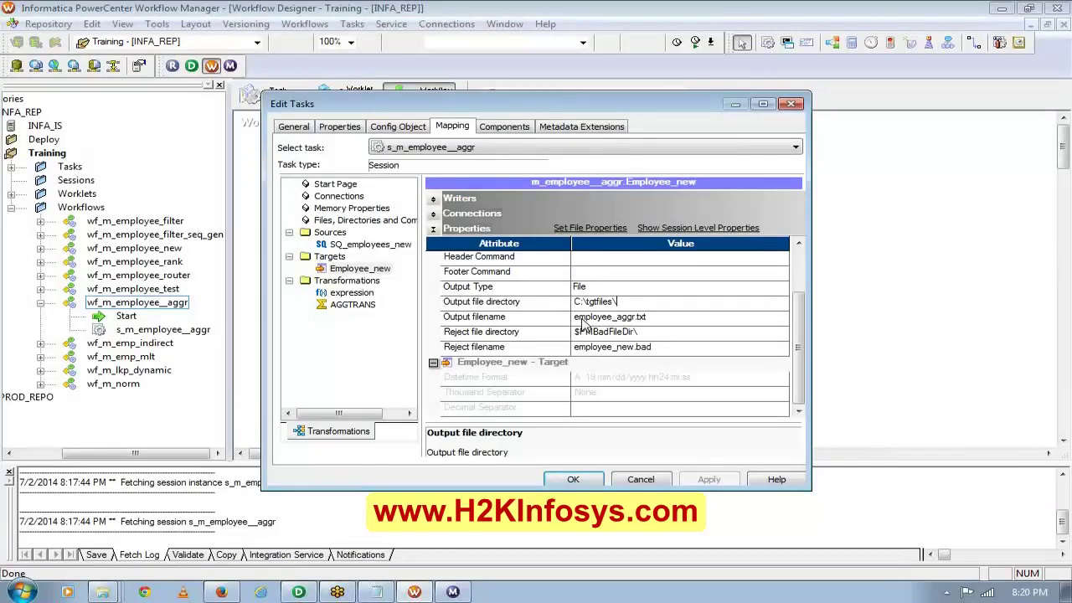
Open a new Windows Explorer window and examine the contents of C:\Informatica\9.1.0.
click(21, 591)
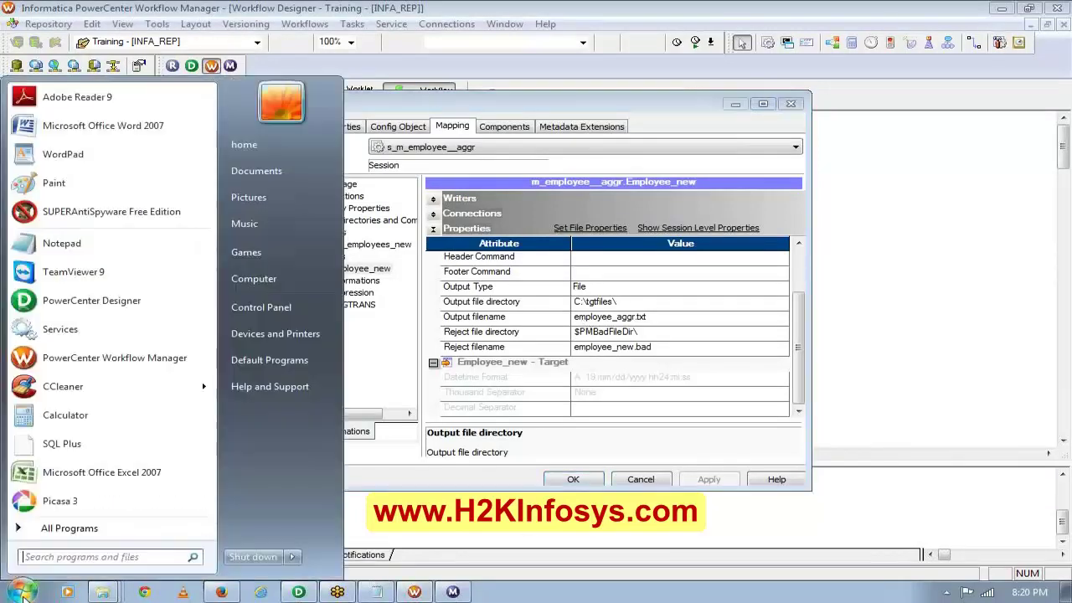
click(291, 276)
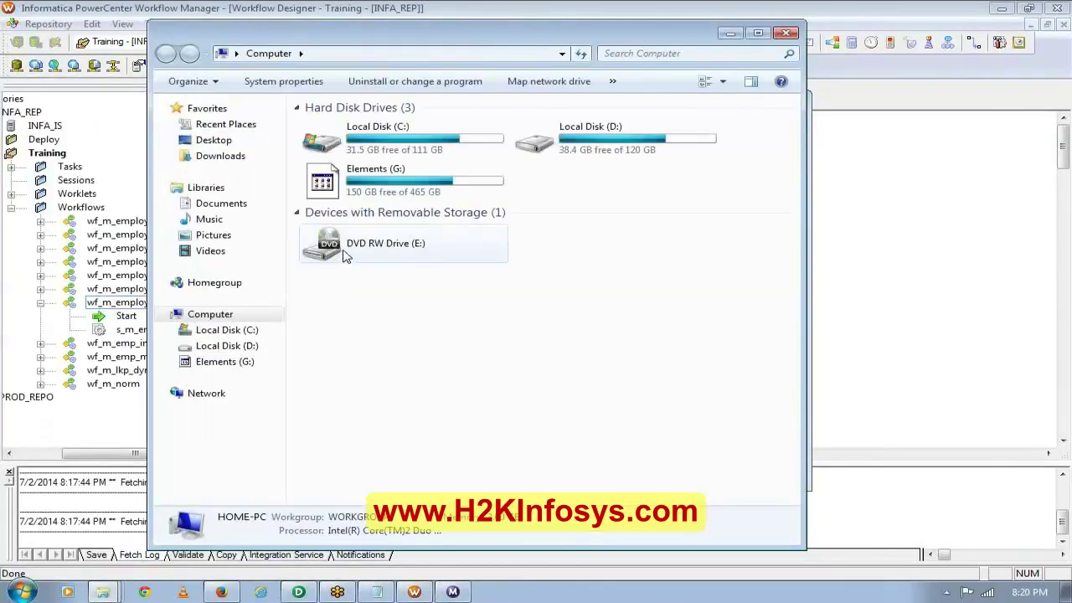
double_click(395, 137)
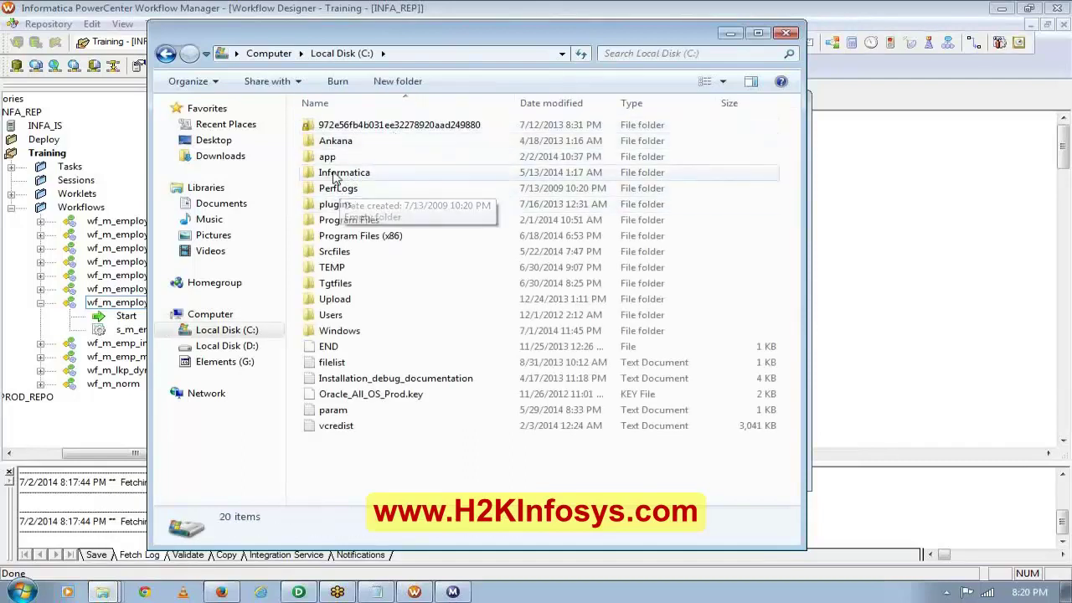
double_click(335, 173)
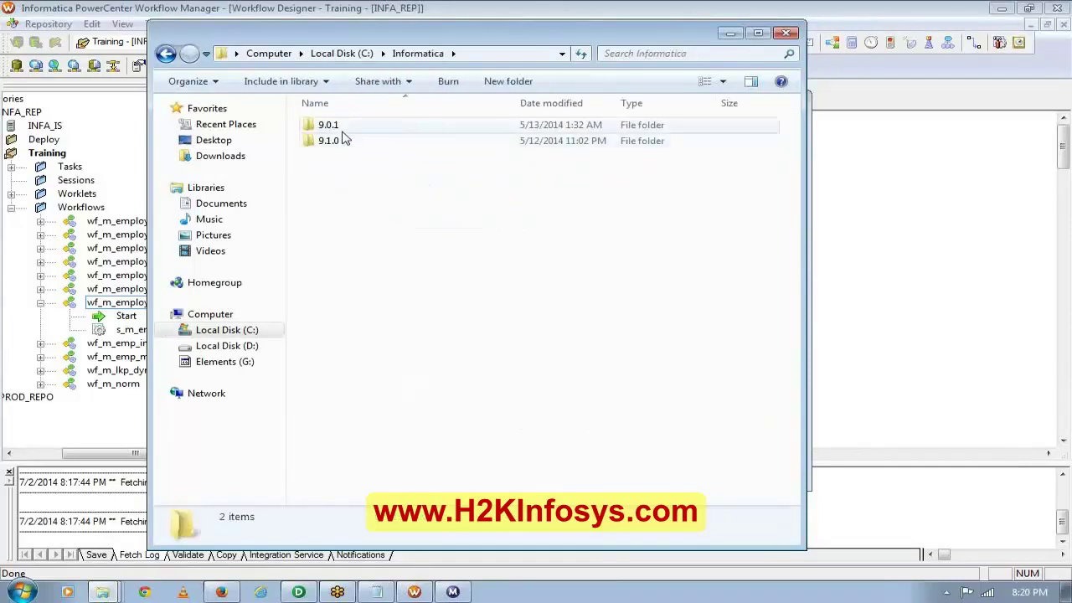
click(339, 144)
double_click(339, 144)
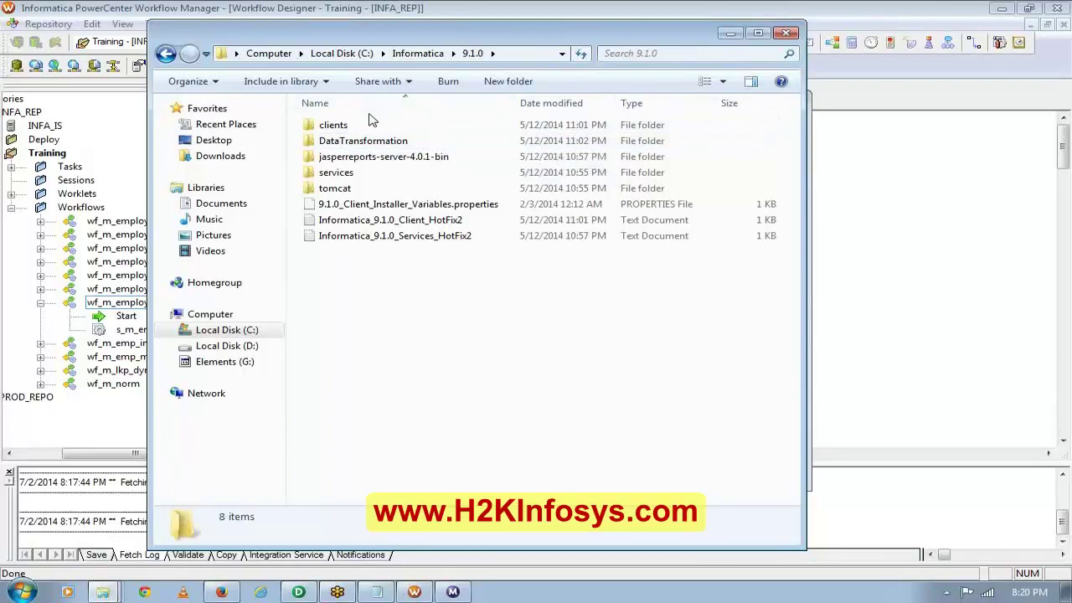
Examine the C:\Informatica\9.0.1 folder, look over the C: drive again and return to the overview of all drives.
click(165, 53)
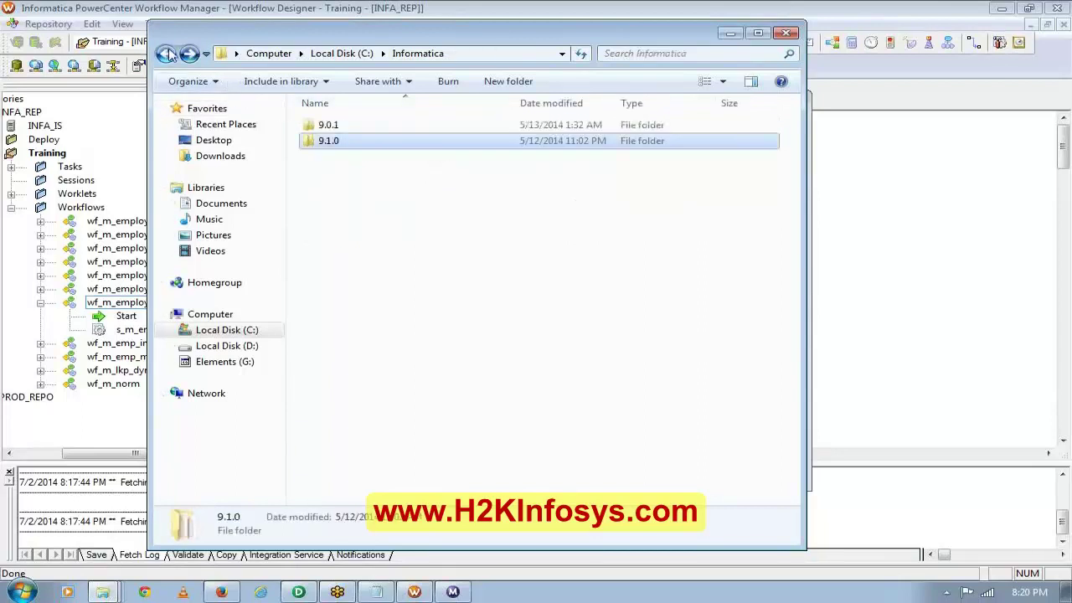
double_click(335, 127)
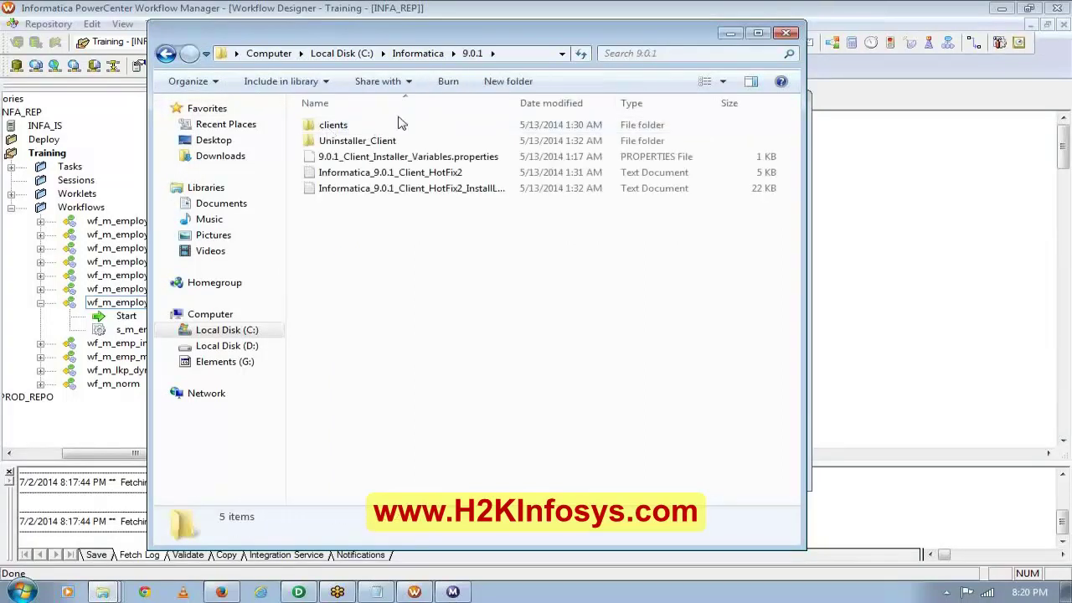
click(166, 55)
click(165, 53)
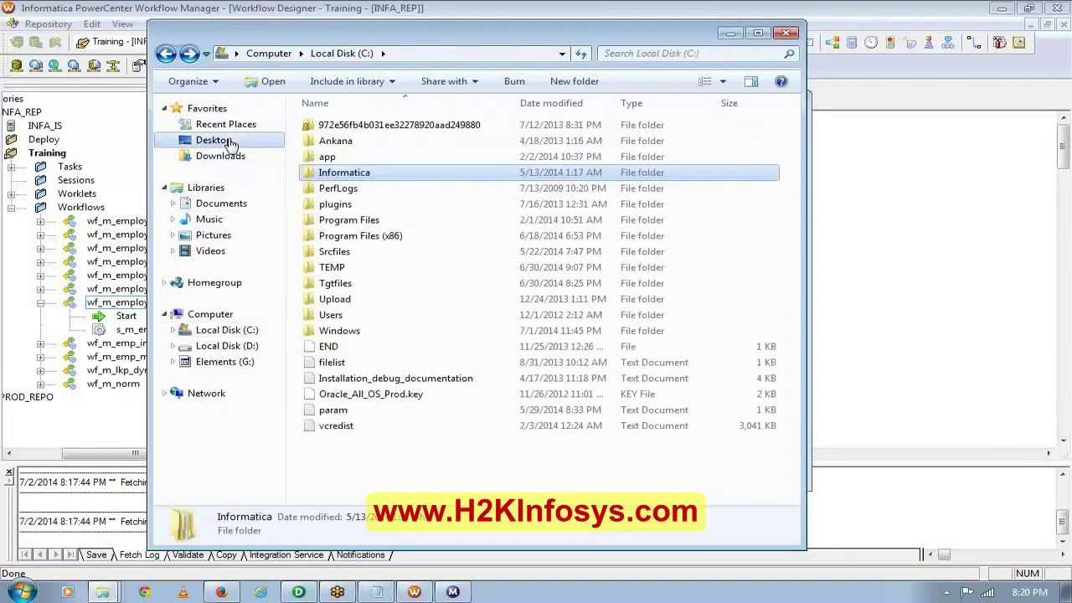
click(215, 141)
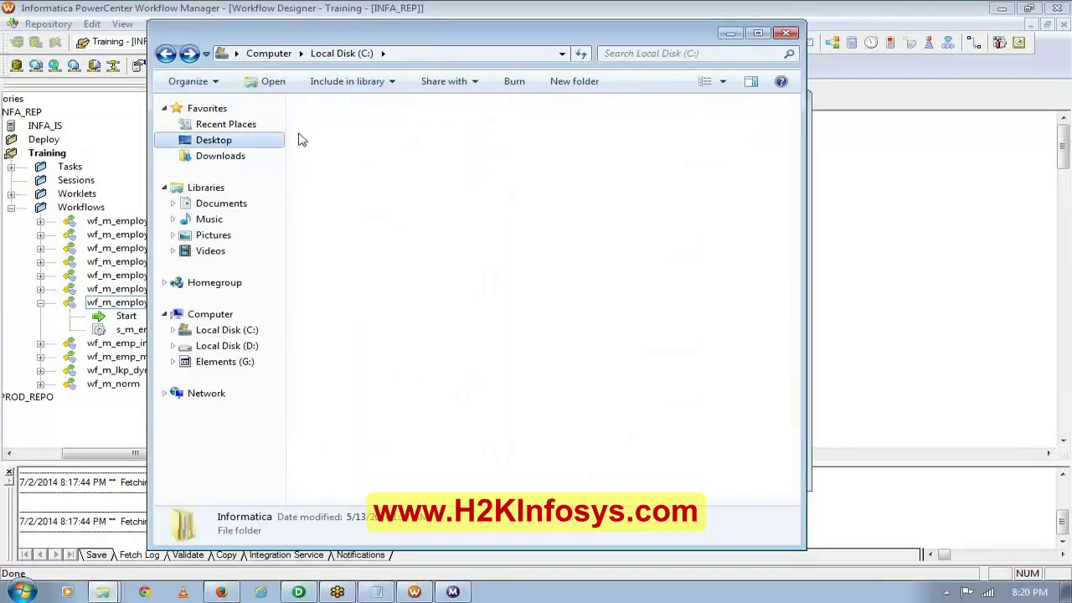
click(214, 330)
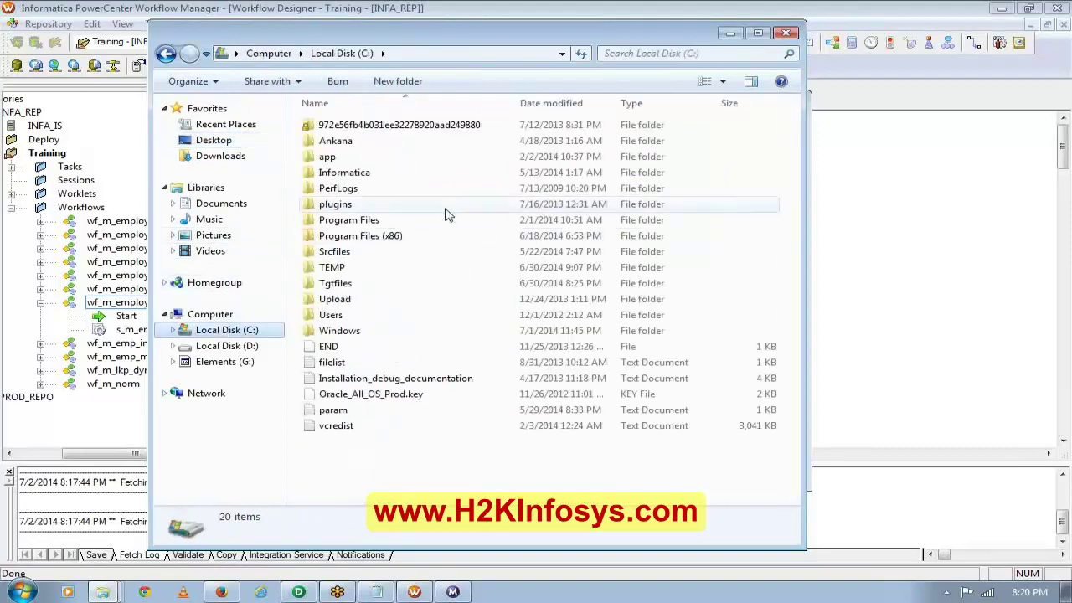
click(211, 315)
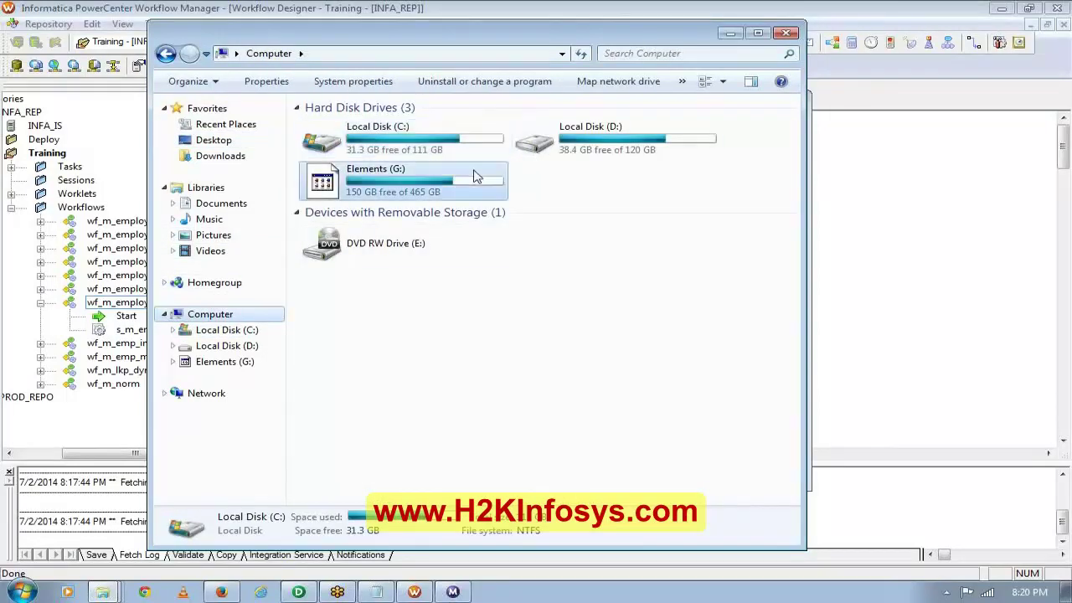
Browse to G:\Informatica\9.0.1\server\infa_shared\TgtFiles, look for the employee_aggr file, show the folder's full path and close the window.
double_click(474, 176)
double_click(344, 253)
click(328, 126)
double_click(328, 126)
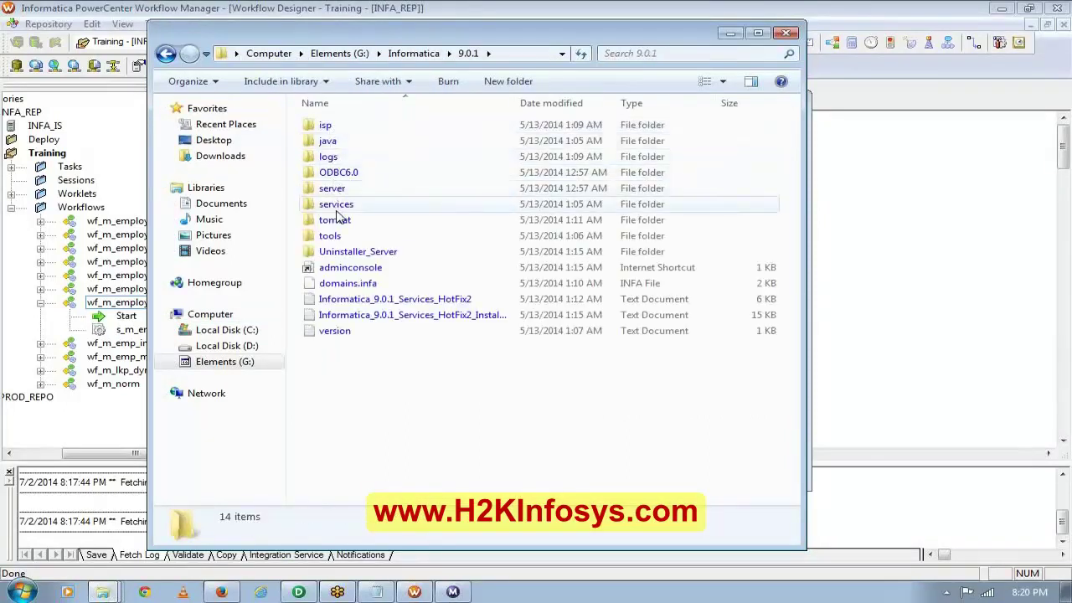
click(339, 188)
double_click(339, 188)
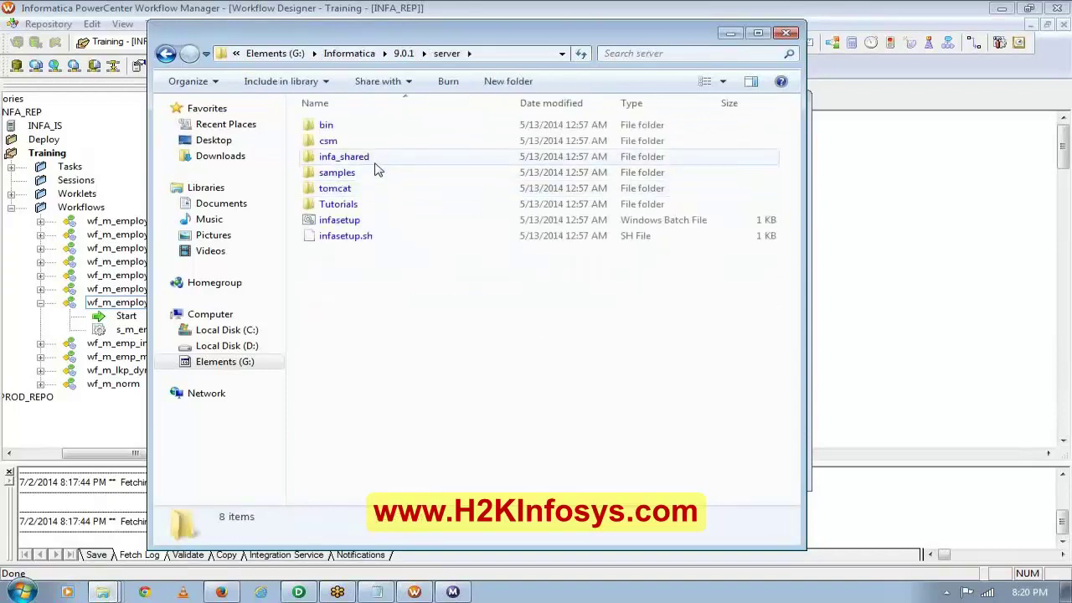
click(355, 162)
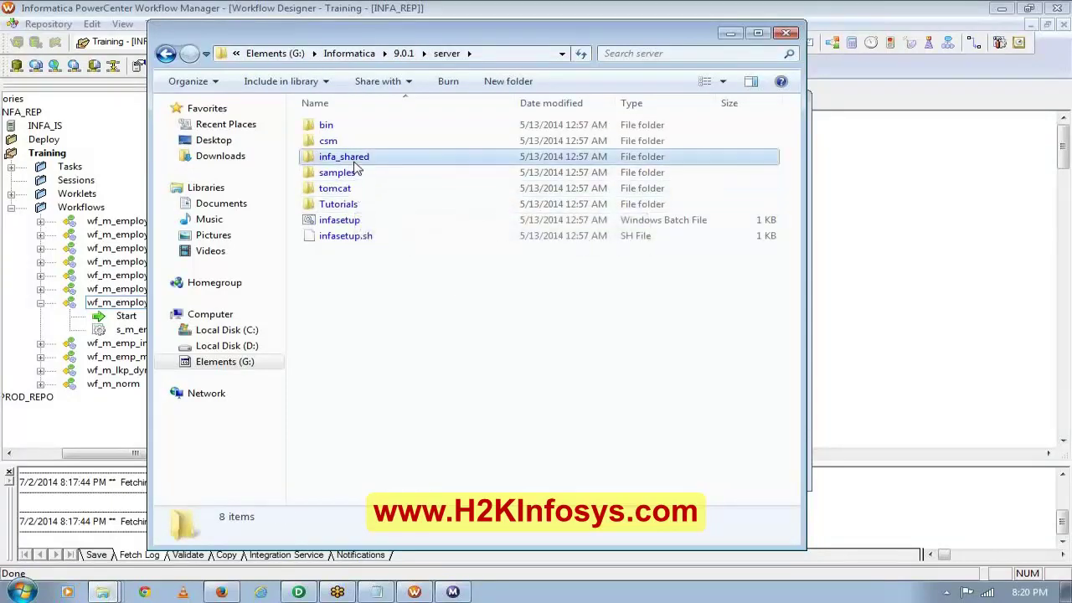
double_click(355, 159)
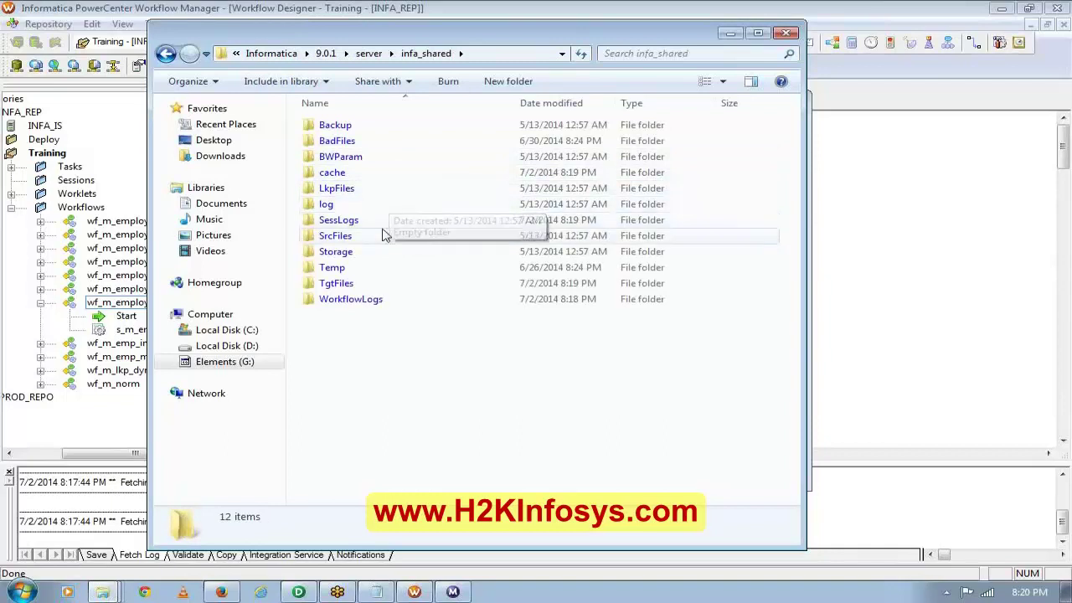
double_click(335, 283)
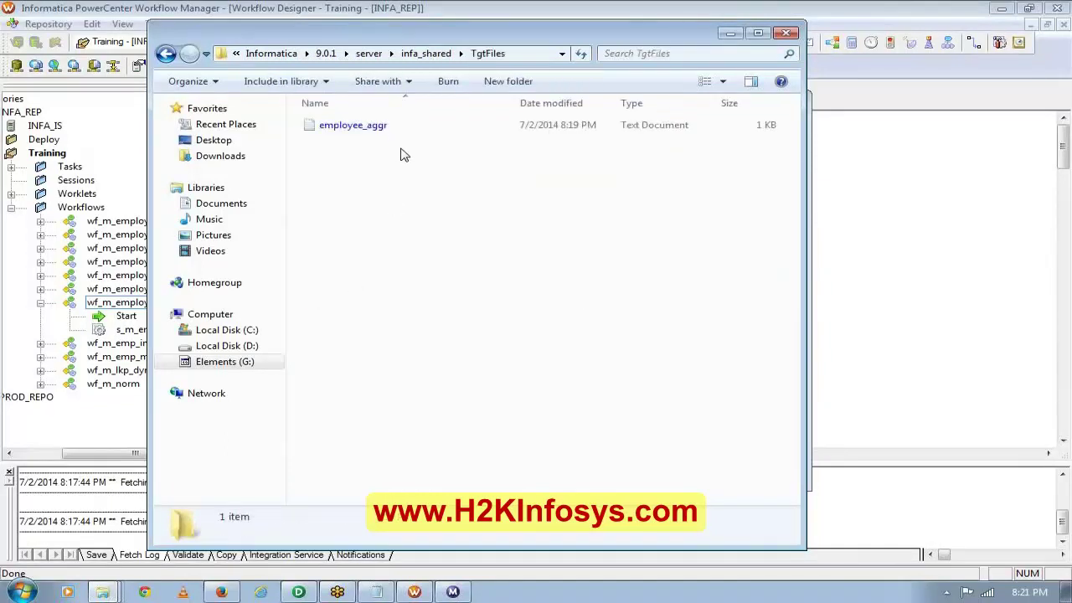
click(517, 53)
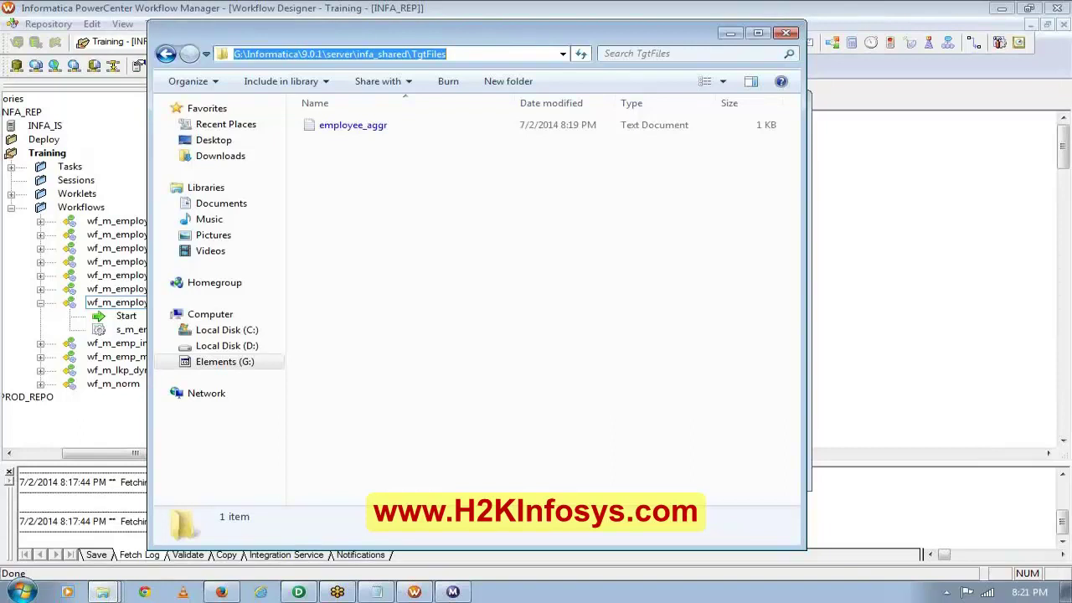
click(779, 38)
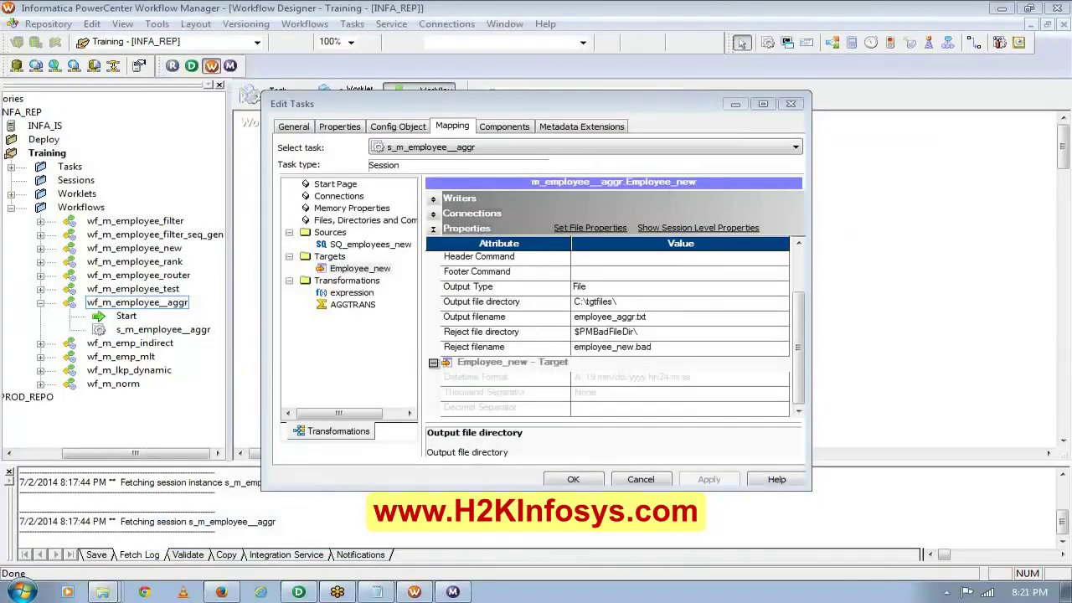
Save the edited session, run the wf_m_employee__aggr workflow and check the run in the Workflow Monitor.
click(587, 477)
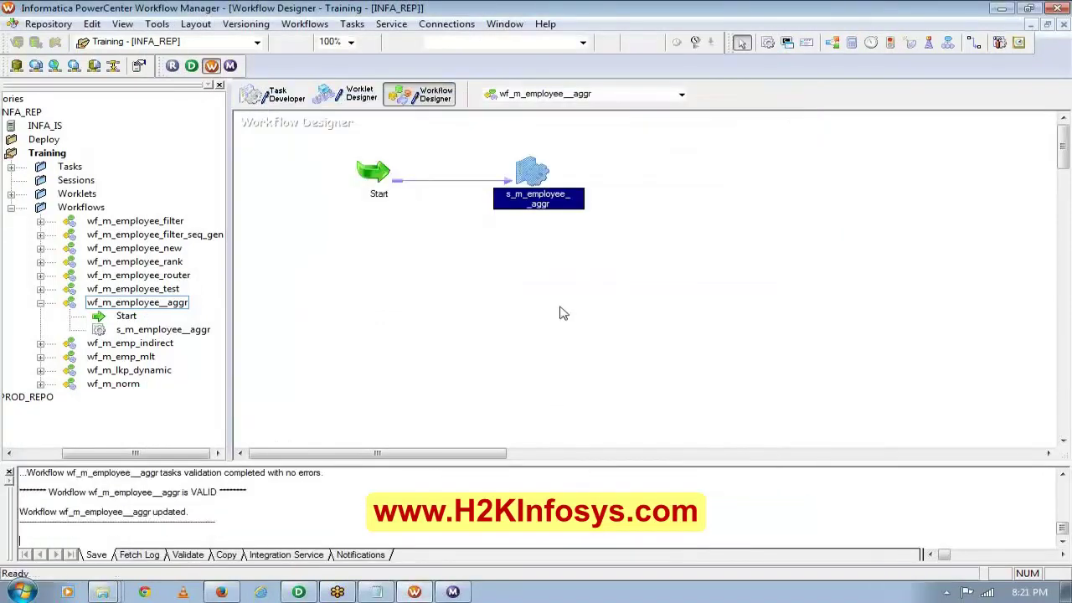
right_click(563, 312)
click(613, 408)
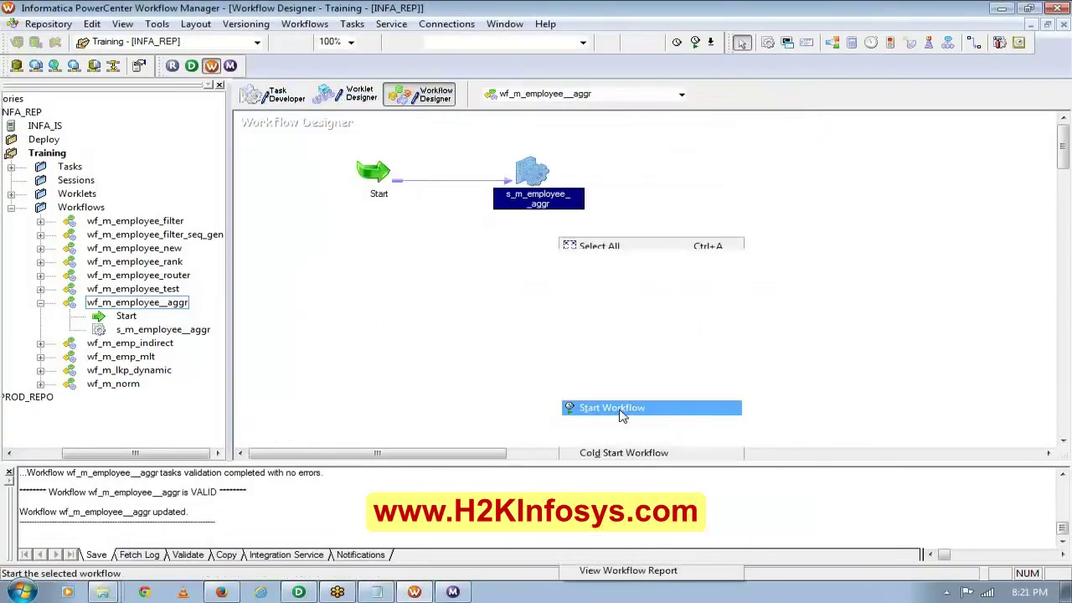
click(453, 592)
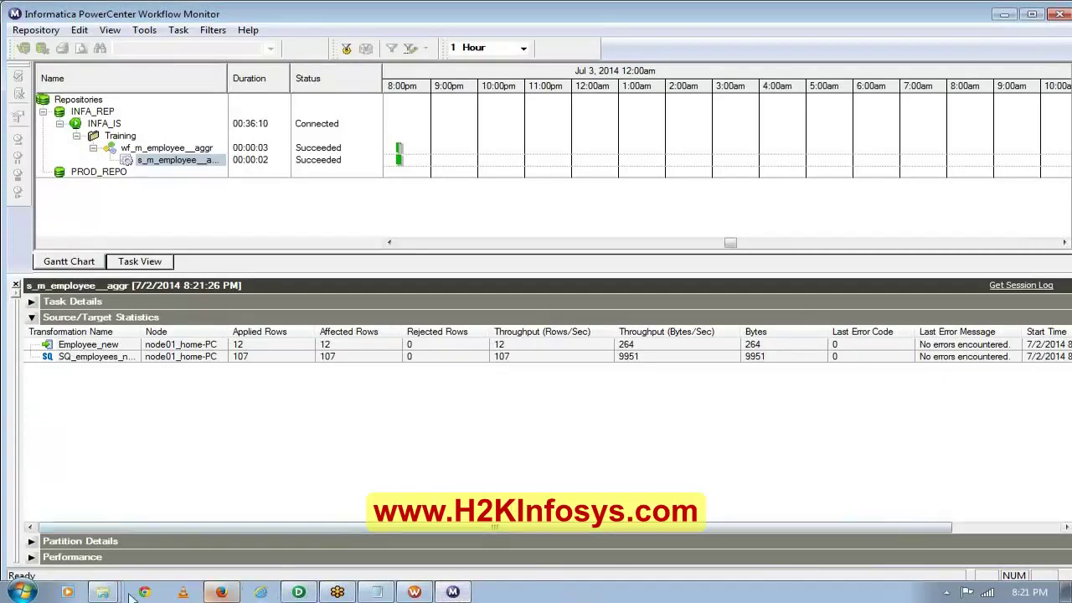
Switch to the C:\Tgtfiles folder in Windows Explorer, refresh it and examine employee_aggr in a maximized Notepad window.
mouse_move(102, 592)
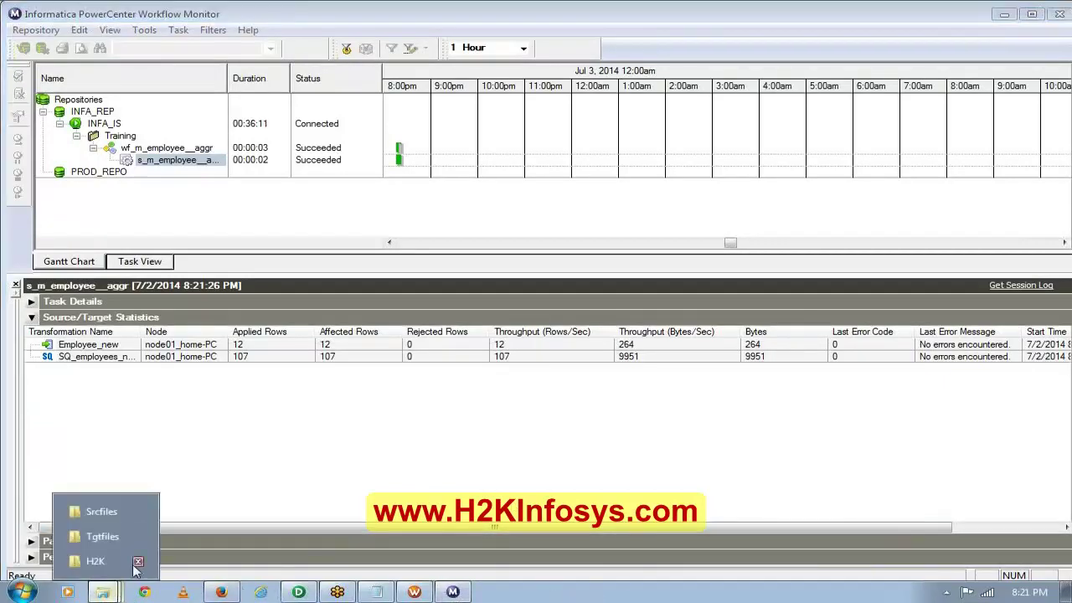
click(102, 536)
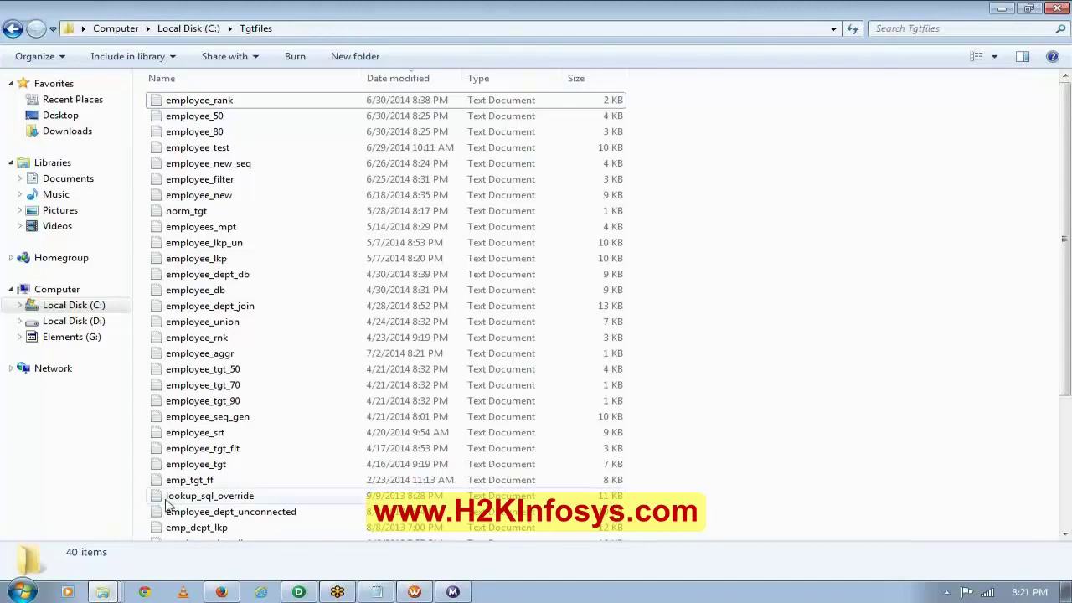
click(849, 30)
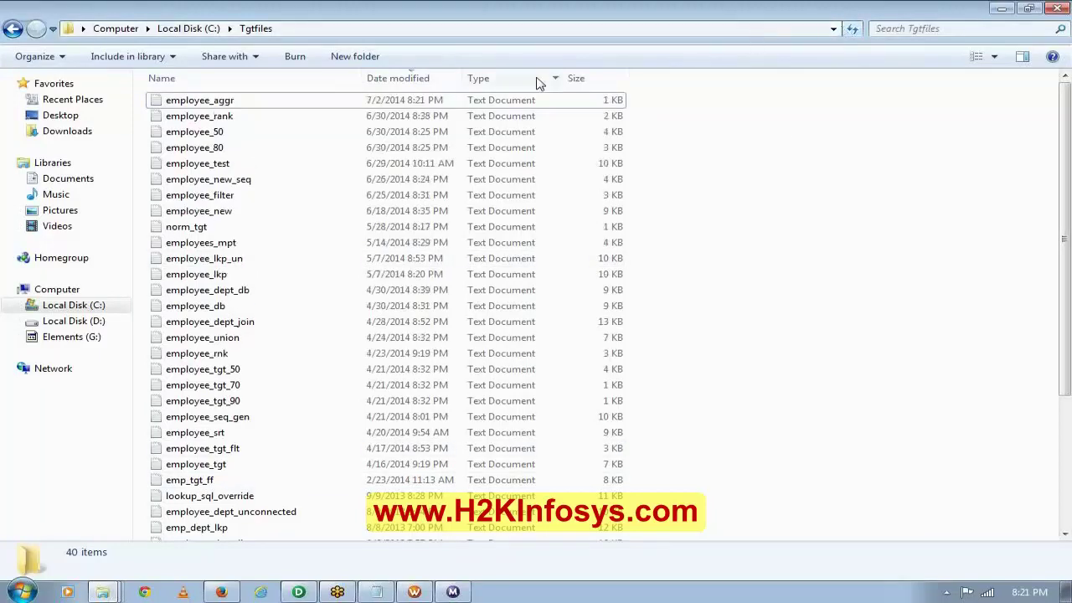
click(339, 107)
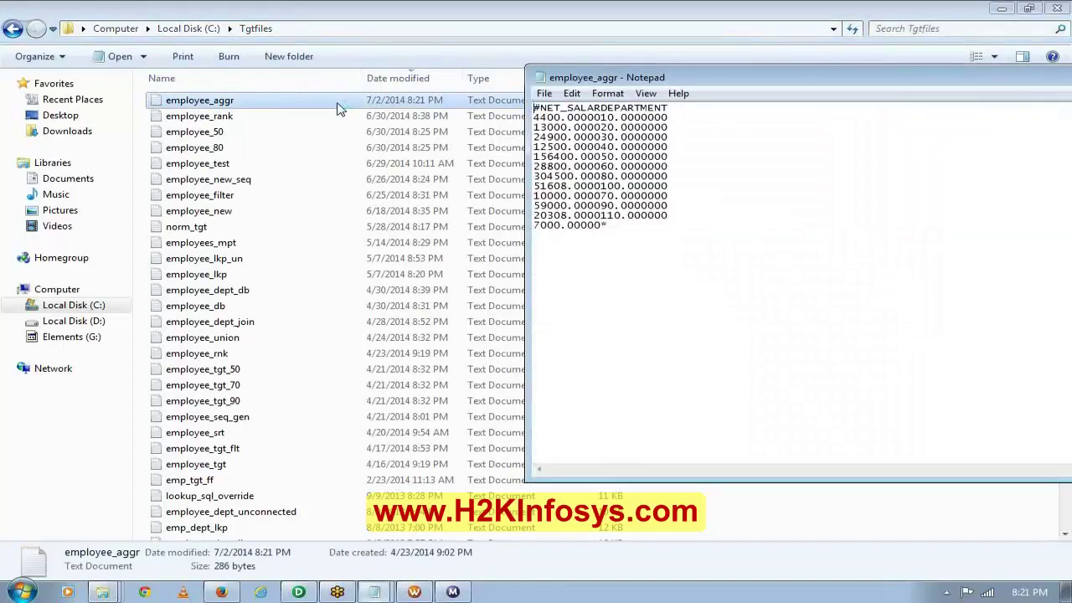
double_click(653, 77)
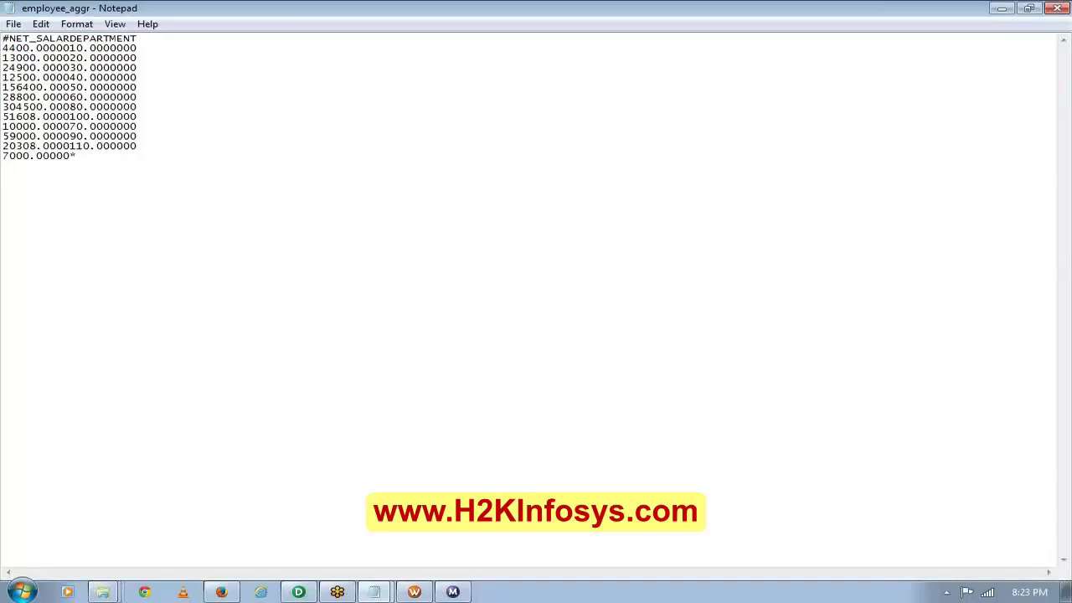
Open employees_new from the C:\Srcfiles folder and examine the department and salary values of the first rows.
click(103, 595)
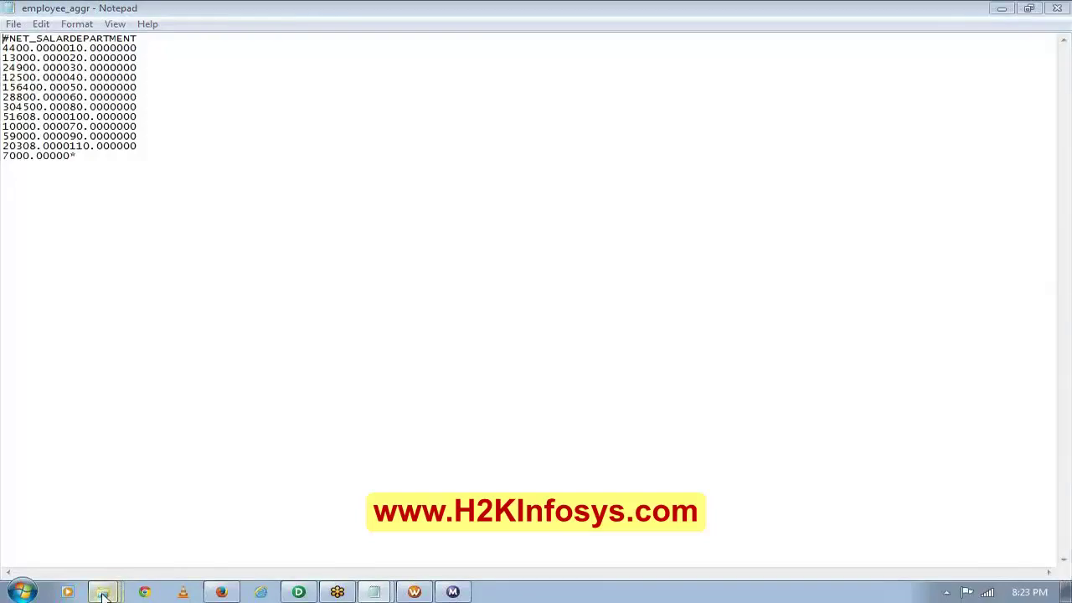
click(105, 514)
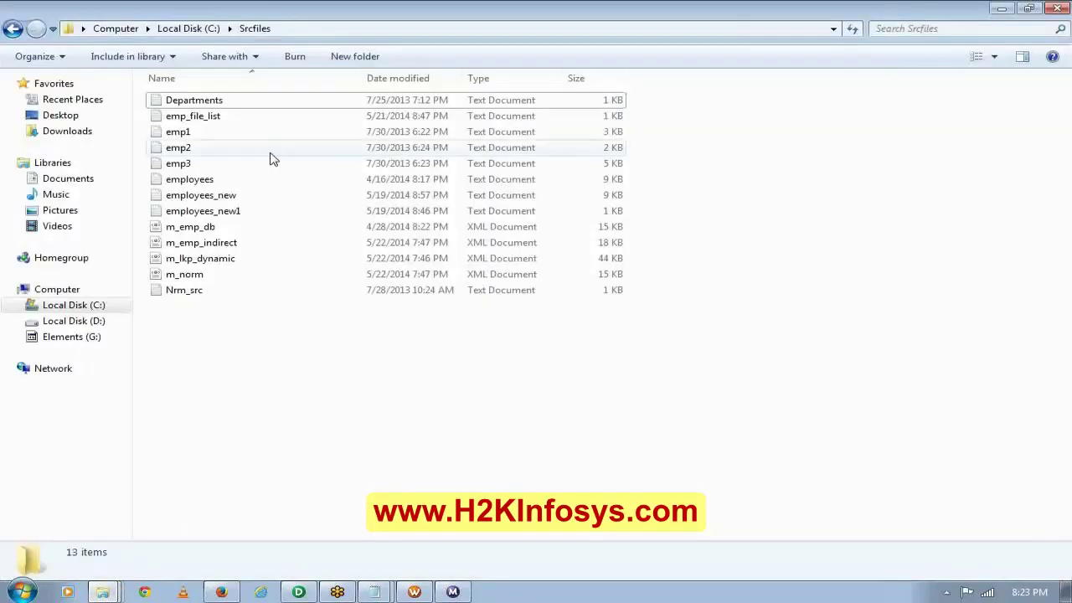
double_click(214, 195)
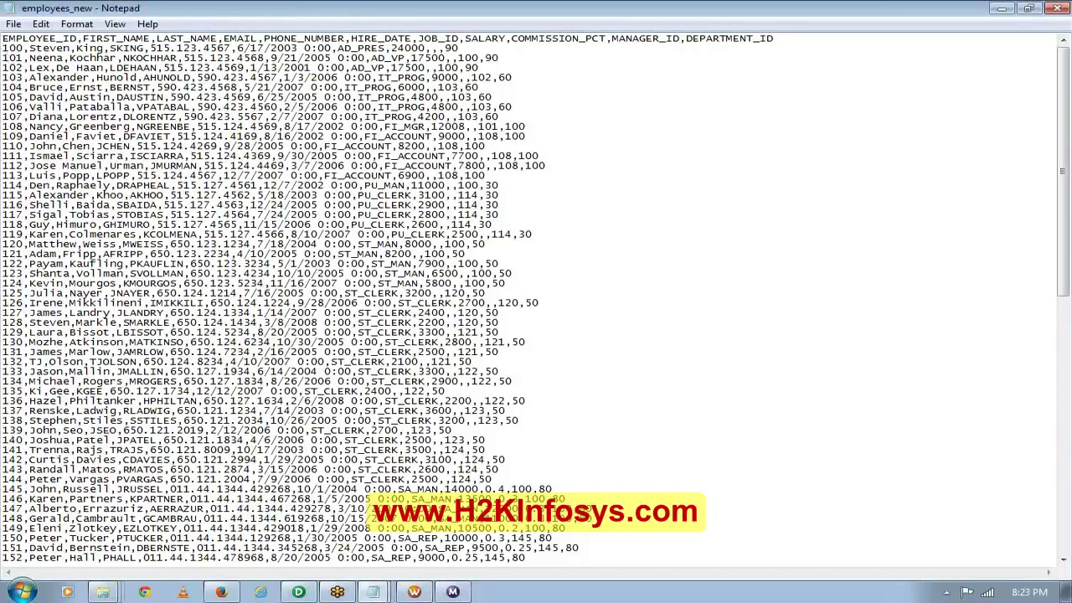
drag(3, 48, 459, 48)
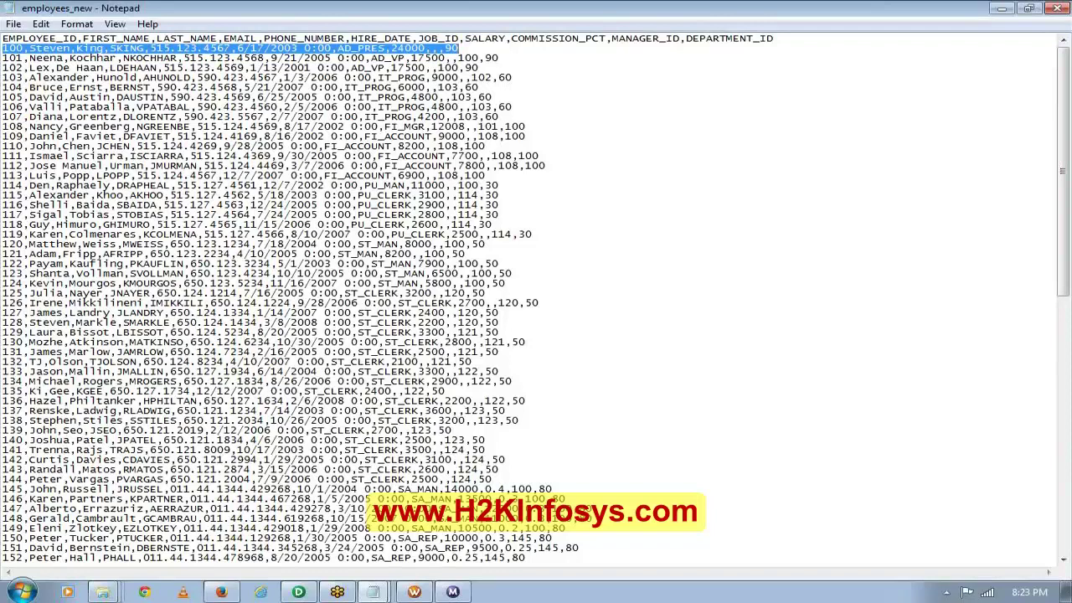
click(452, 48)
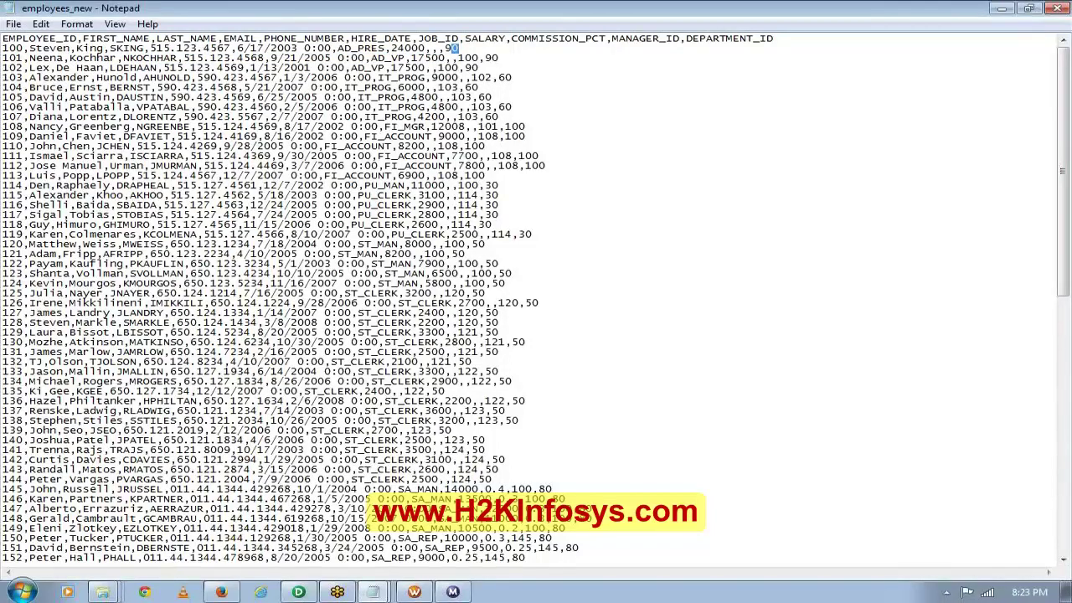
drag(410, 59, 445, 59)
drag(505, 77, 511, 77)
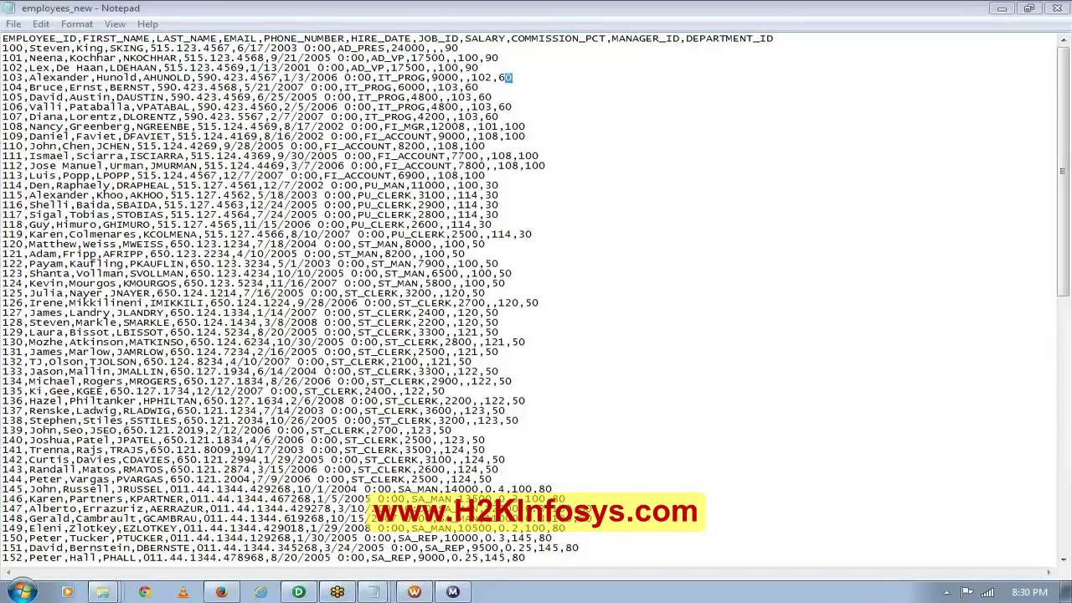
Switch to PowerCenter Designer and arrange all objects of the m_employee__aggr mapping as icons.
click(298, 592)
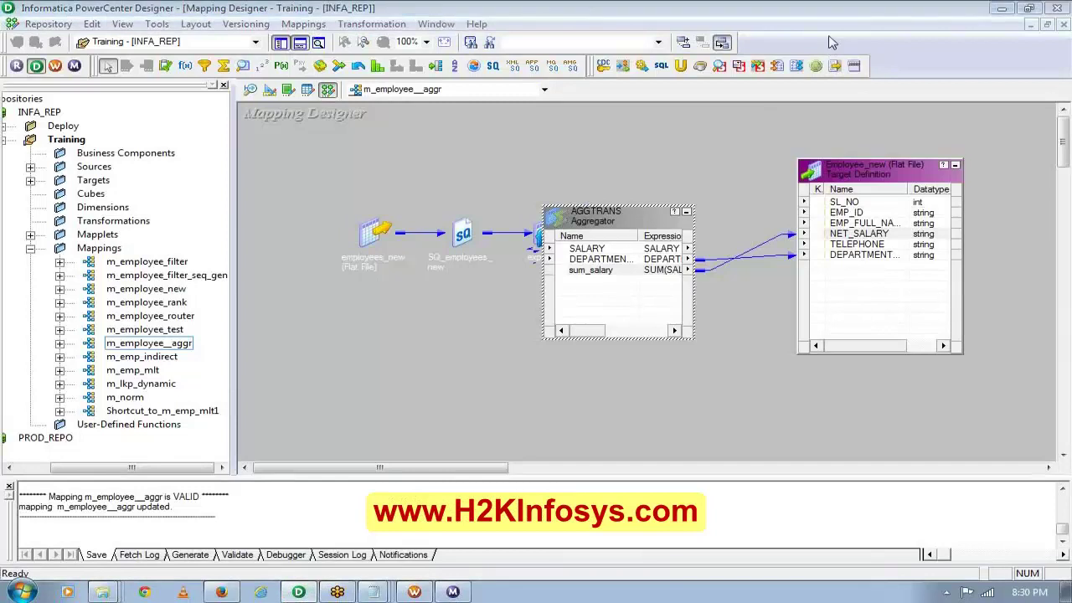
right_click(545, 135)
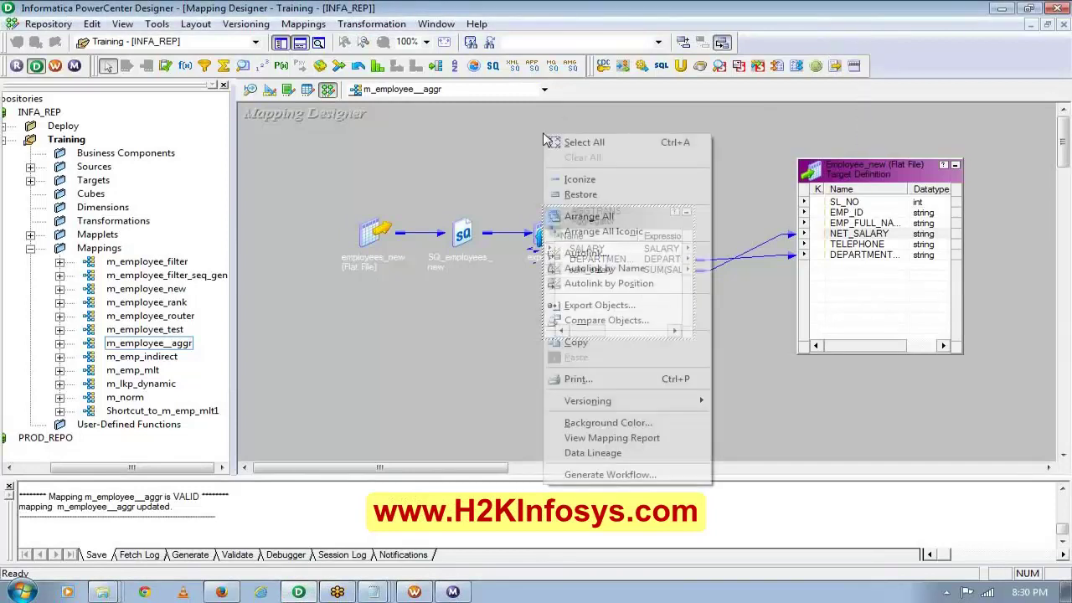
click(591, 231)
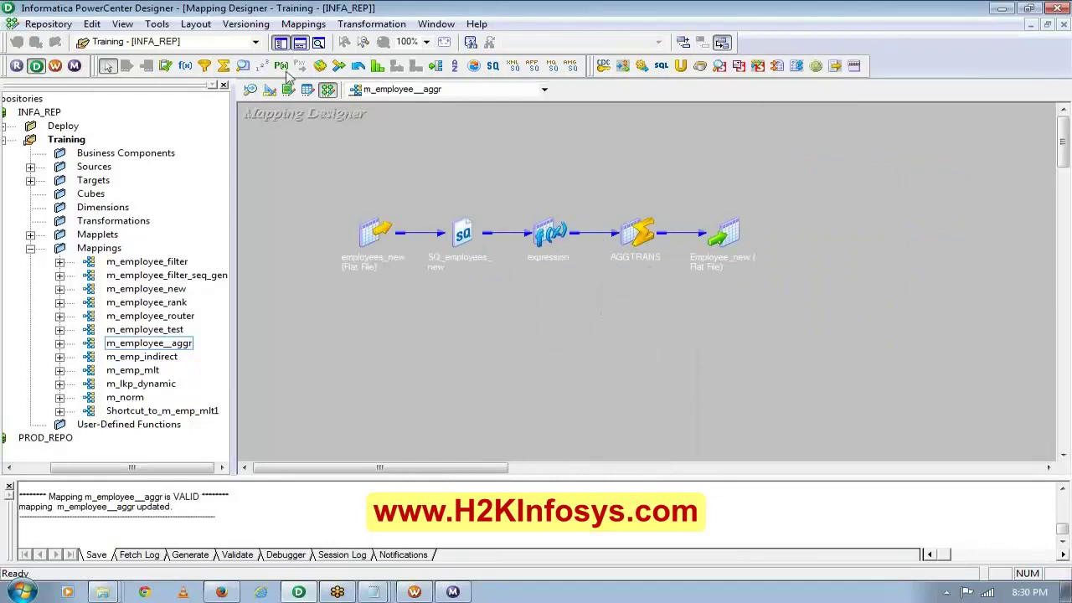
Create a Sorter transformation named srt and place it below the mapping's pipeline.
click(348, 25)
click(360, 60)
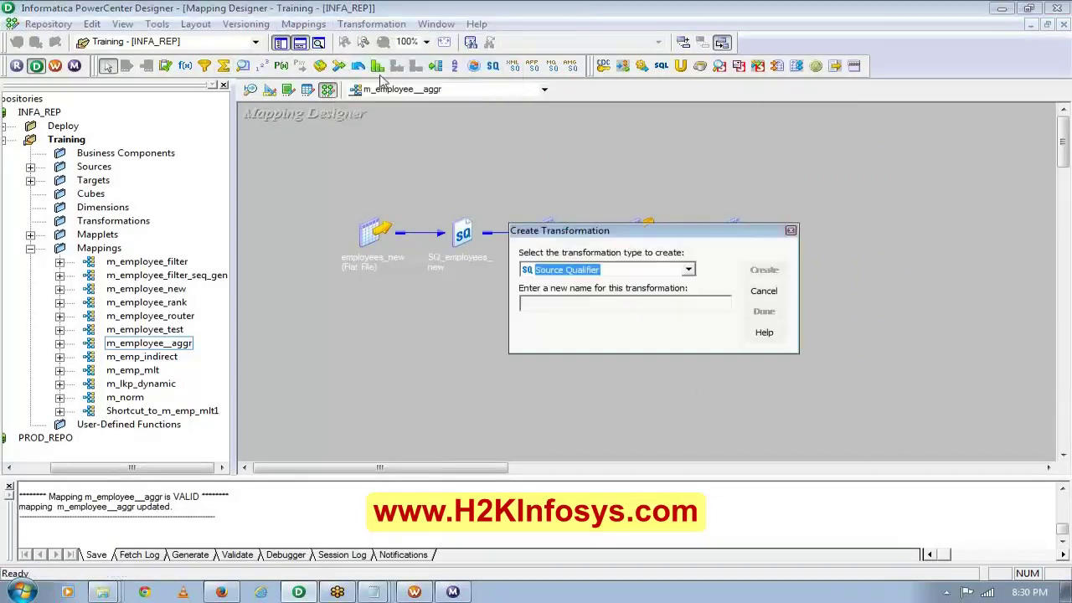
scroll(554, 275, down, 2)
click(688, 270)
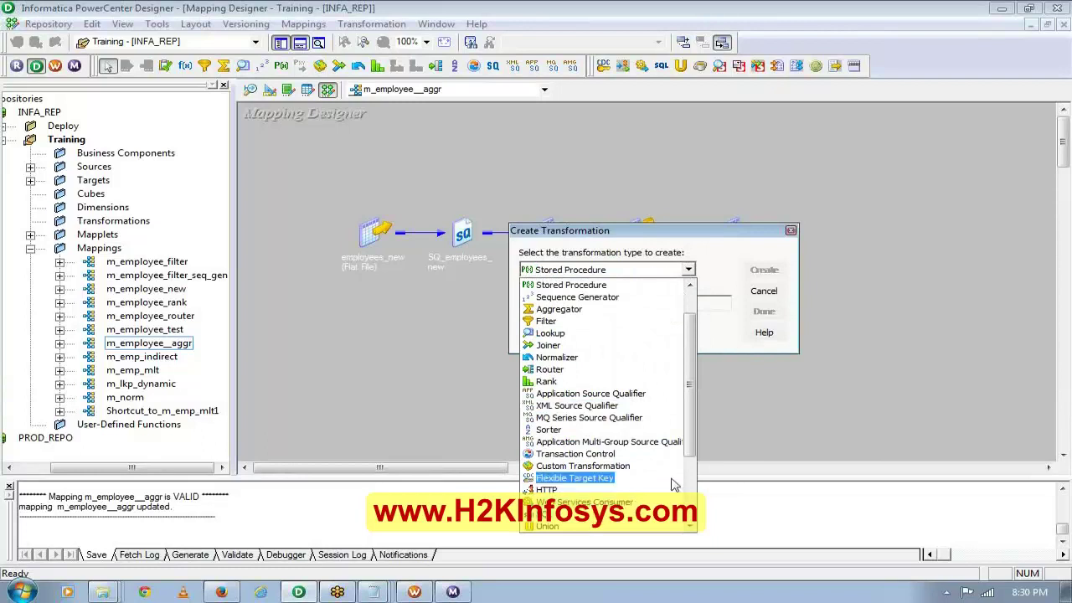
drag(693, 447, 685, 415)
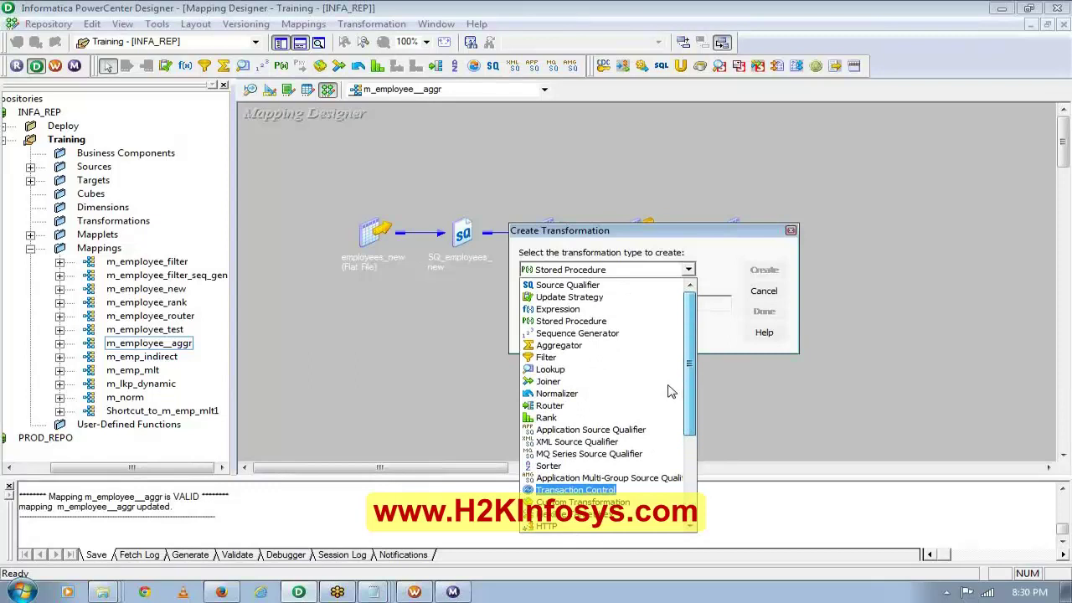
click(573, 467)
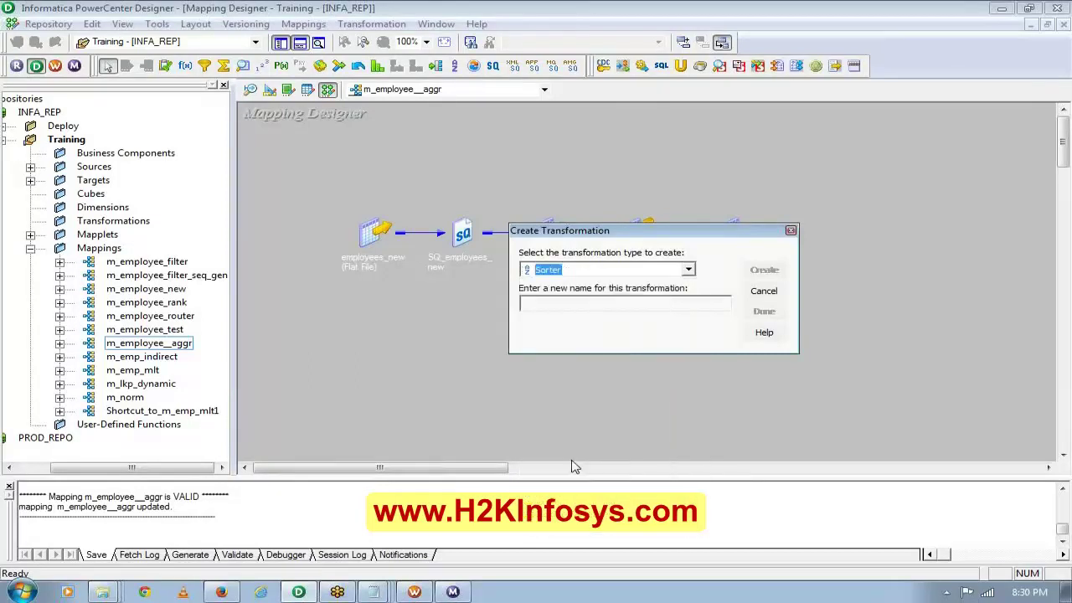
click(568, 303)
text(srt)
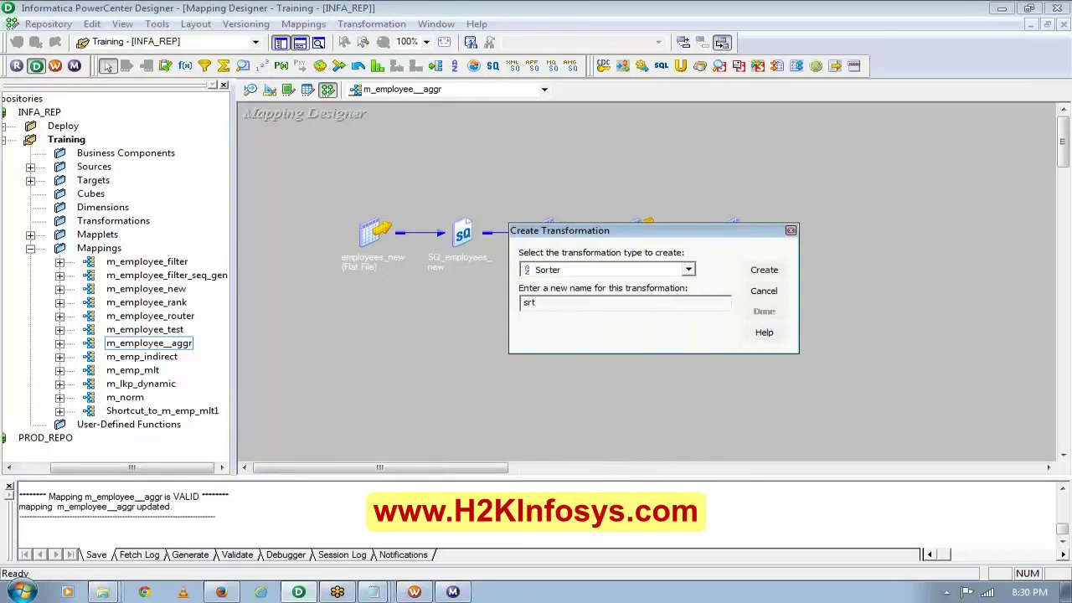
click(760, 269)
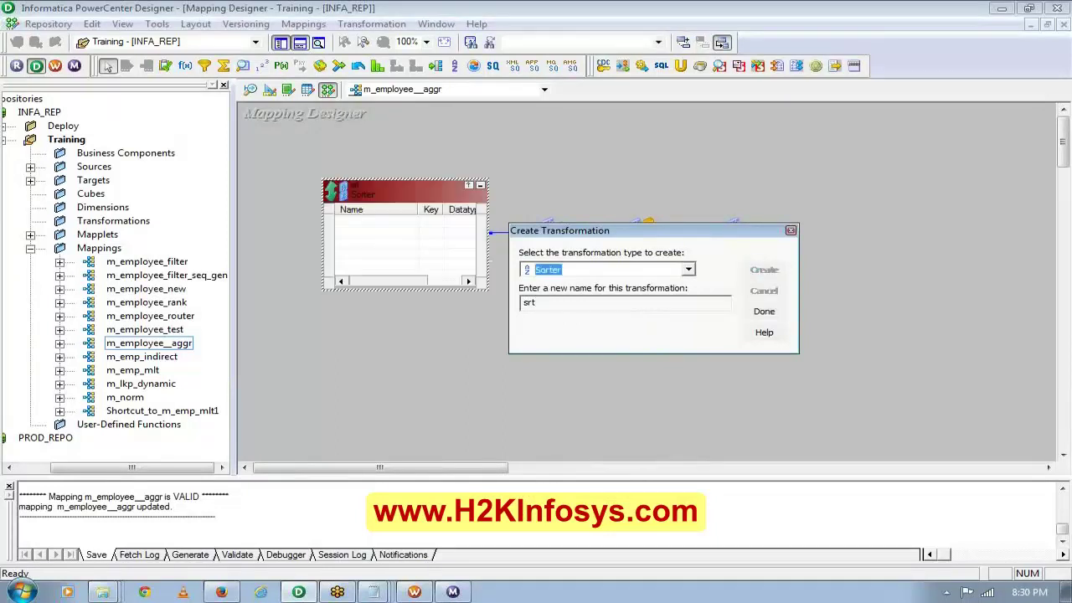
click(764, 311)
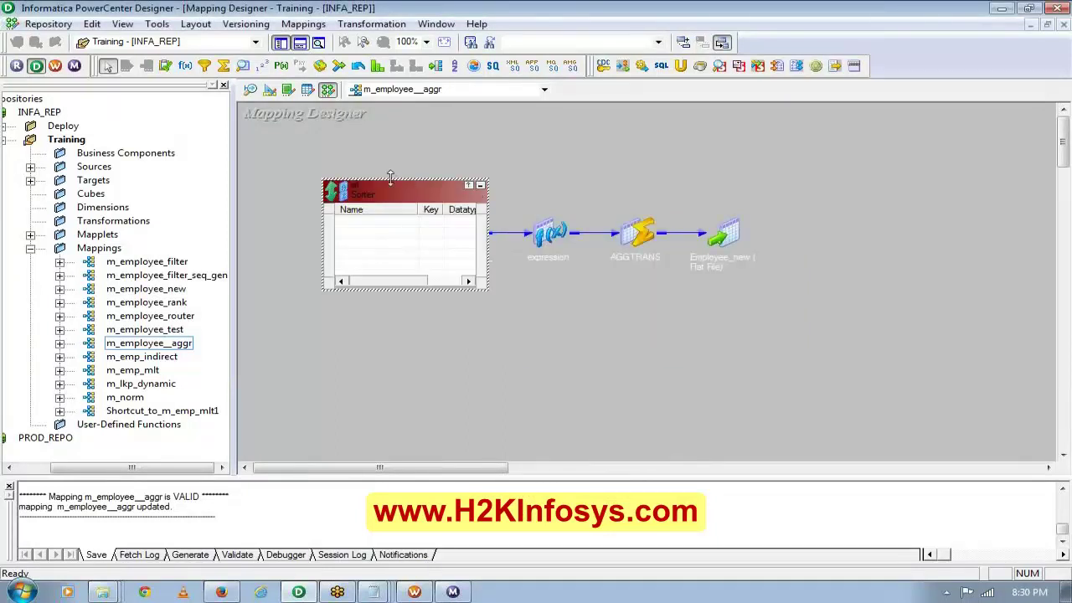
drag(389, 183, 628, 311)
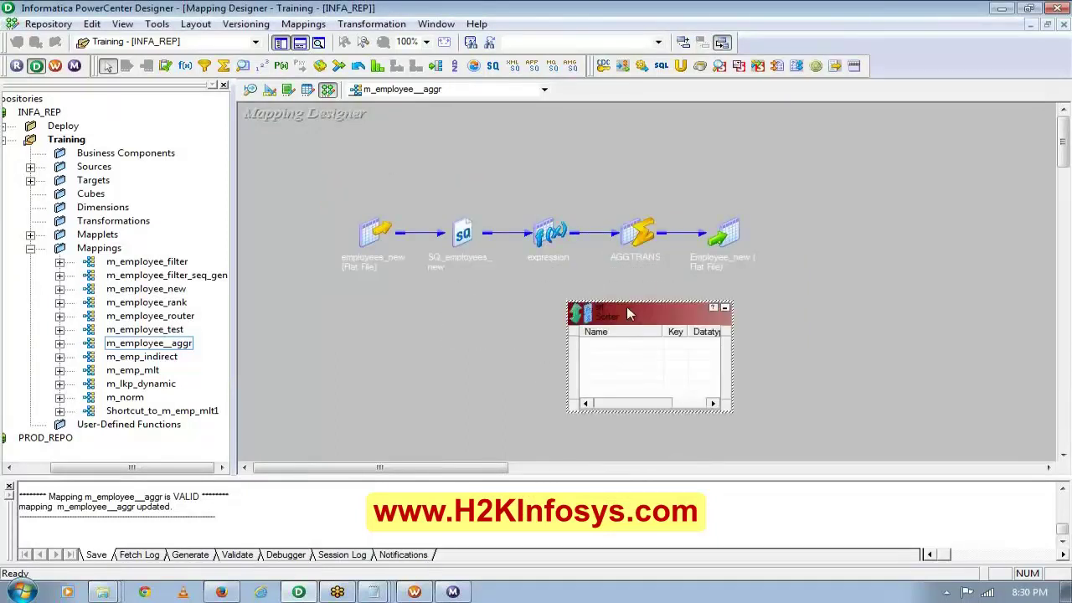
Expand the expression transformation and link its SALARY and DEPARTMENT_ID ports into the srt Sorter, placing the two side by side.
double_click(548, 238)
drag(546, 243, 310, 245)
click(419, 310)
drag(419, 310, 603, 356)
click(437, 338)
drag(437, 337, 596, 387)
drag(615, 314, 500, 330)
Expand the AGGTRANS Aggregator, place it beyond the Sorter and delete its incoming links from the expression transformation.
click(626, 238)
double_click(627, 237)
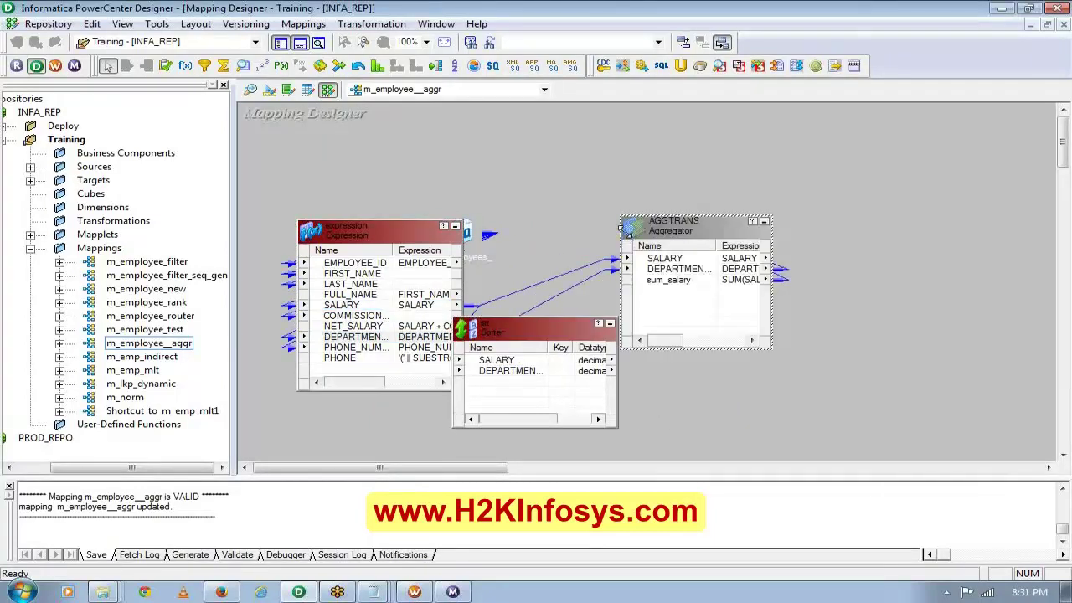
drag(634, 239, 752, 330)
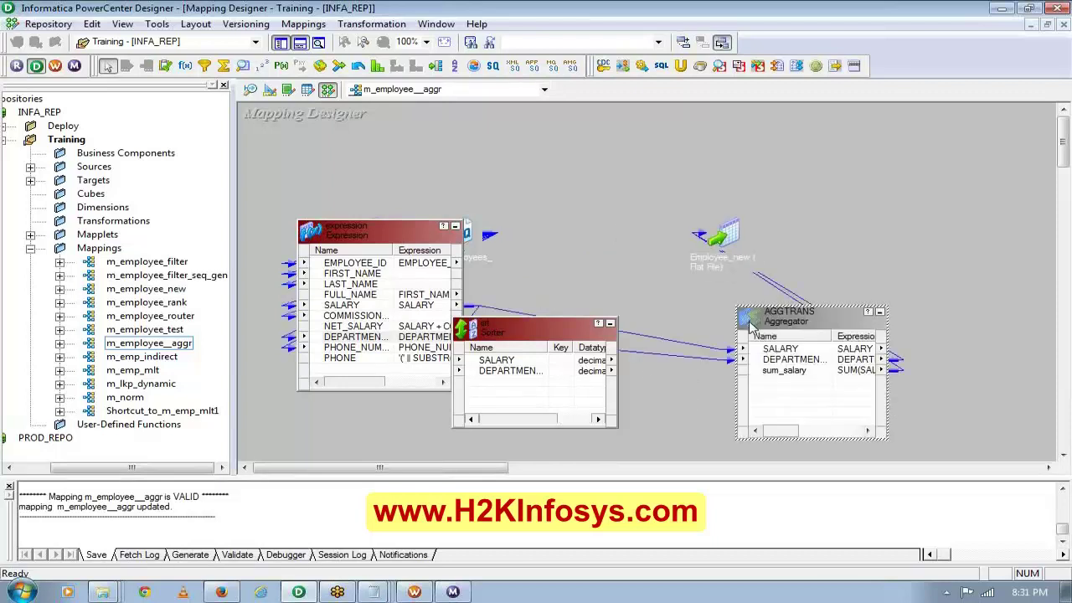
click(593, 363)
drag(593, 363, 768, 350)
click(697, 400)
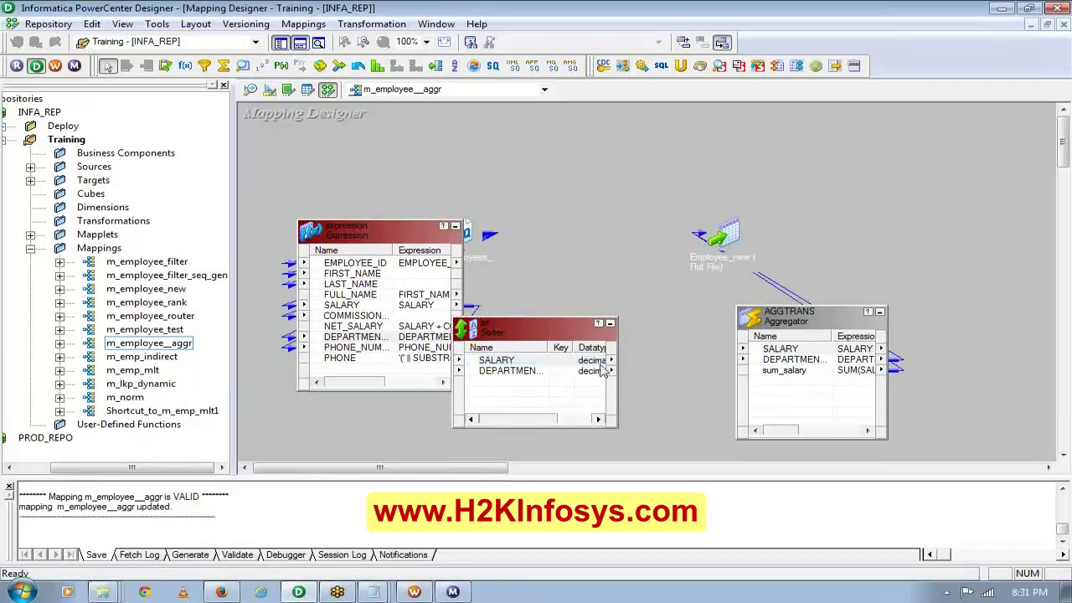
Link the srt Sorter's SALARY and DEPARTMENT_ID ports into the AGGTRANS Aggregator and arrange all mapping objects as icons.
drag(594, 363, 771, 350)
drag(592, 371, 778, 360)
right_click(560, 202)
click(589, 300)
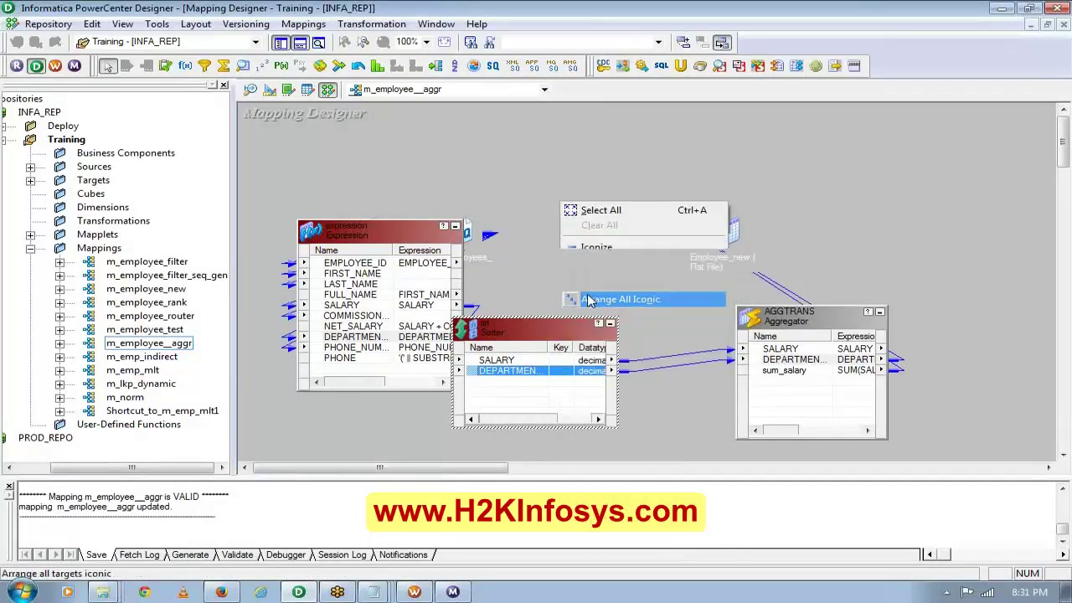
Make DEPARTMENT_ID a sort key in the srt Sorter and collapse the Sorter back to an icon.
double_click(636, 239)
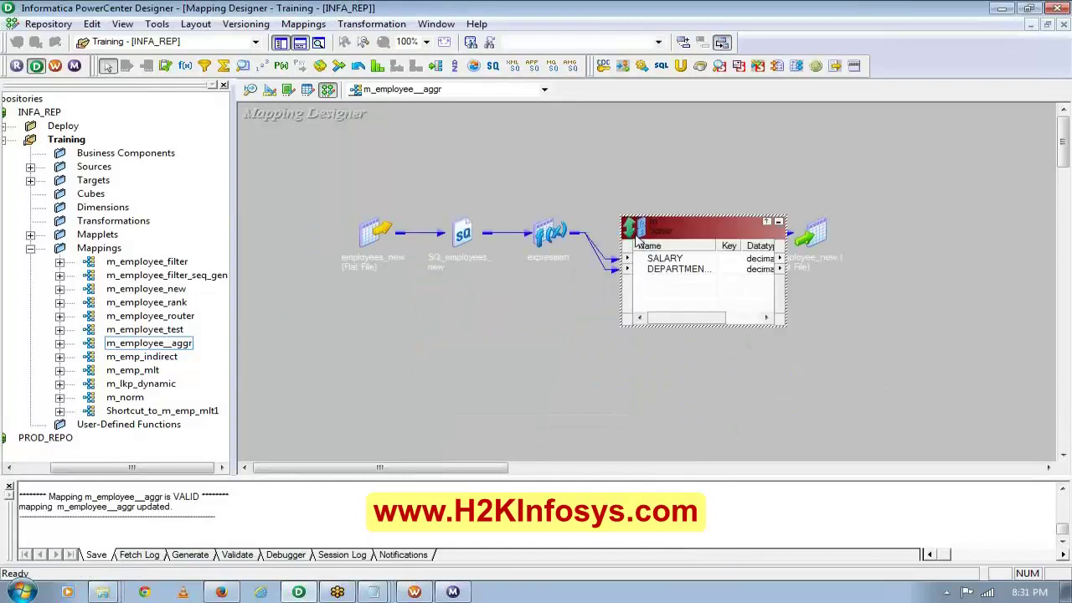
double_click(670, 258)
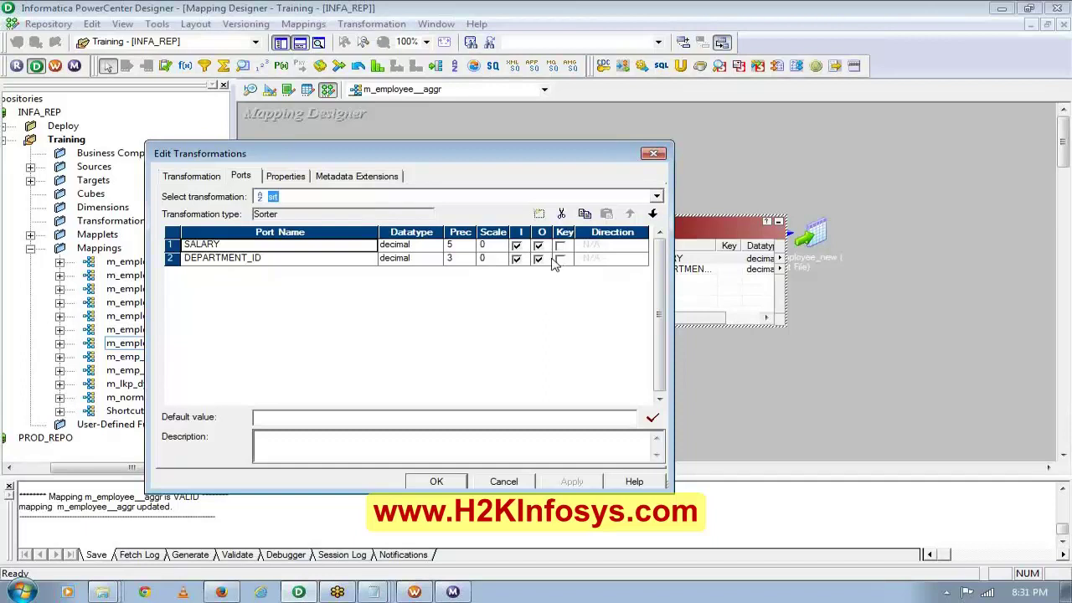
click(560, 259)
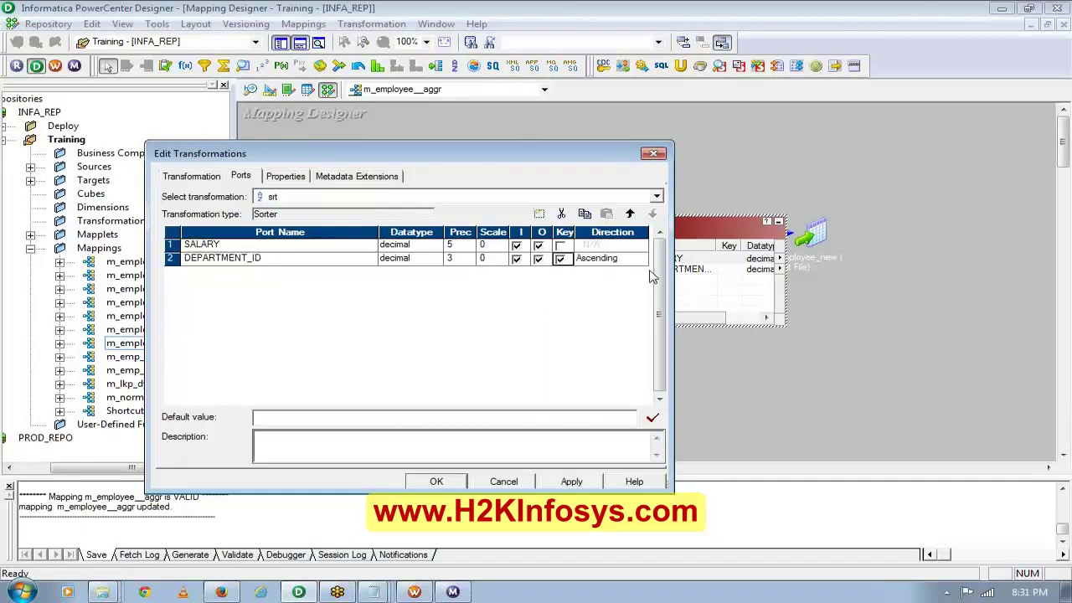
click(452, 481)
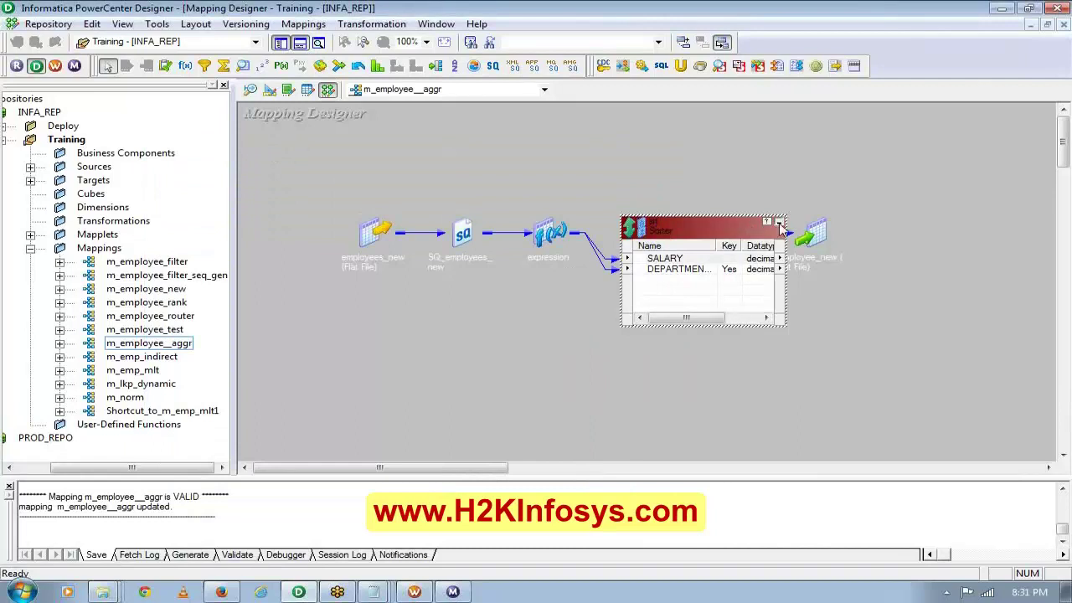
click(779, 222)
Enable Sorted Input for the AGGTRANS Aggregator and collapse it back to an icon.
double_click(717, 240)
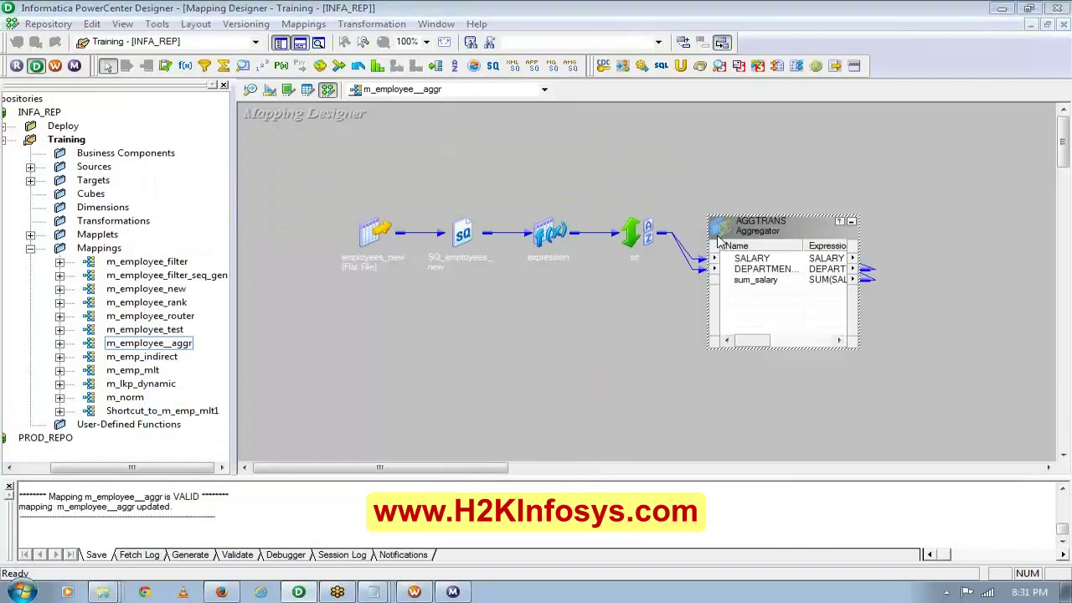
double_click(718, 241)
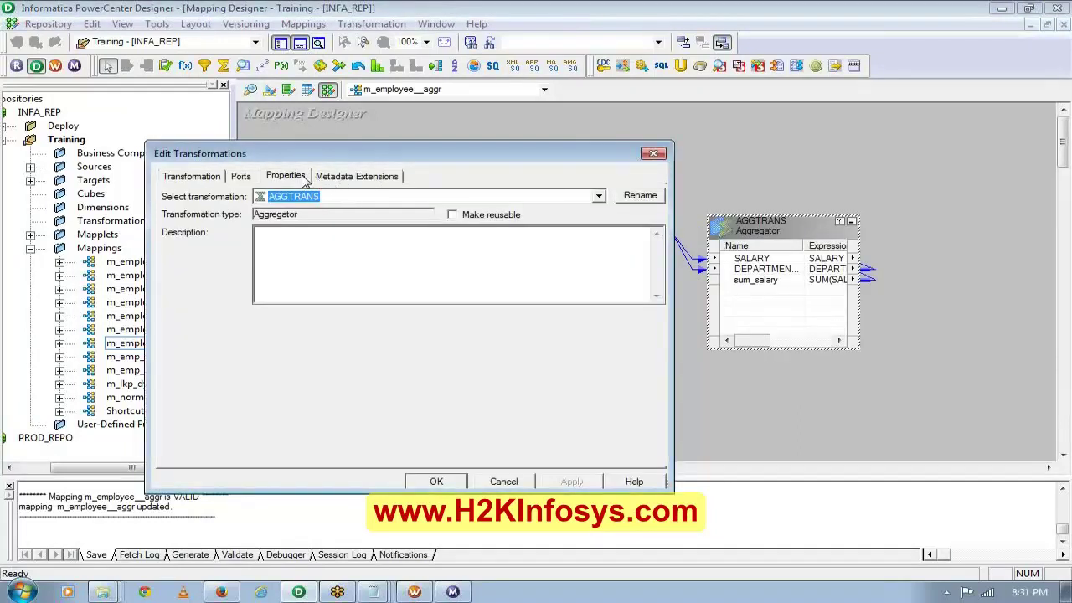
click(303, 176)
click(363, 268)
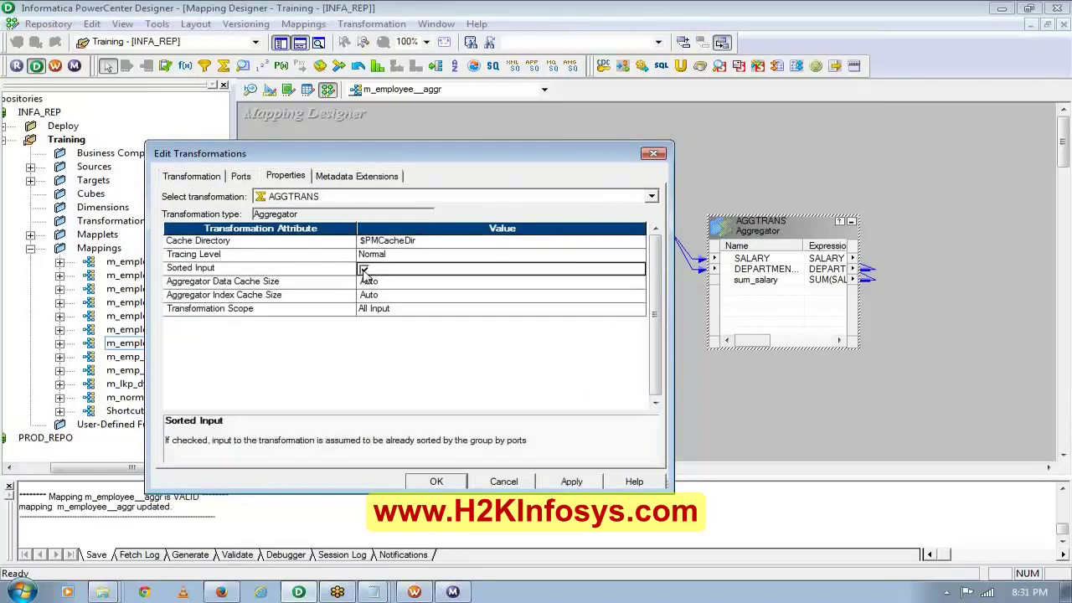
click(436, 482)
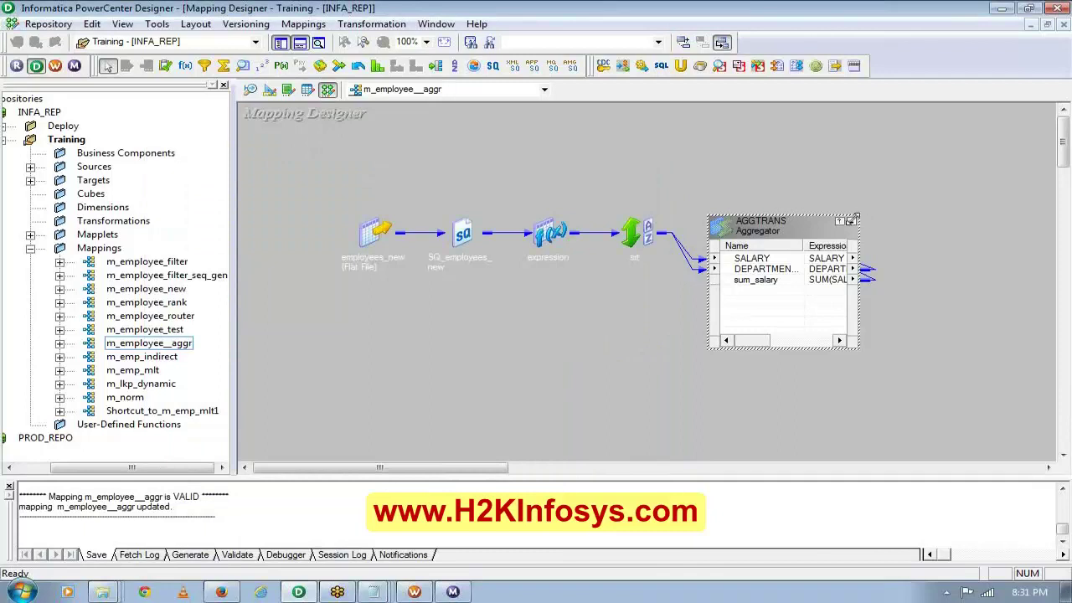
click(851, 221)
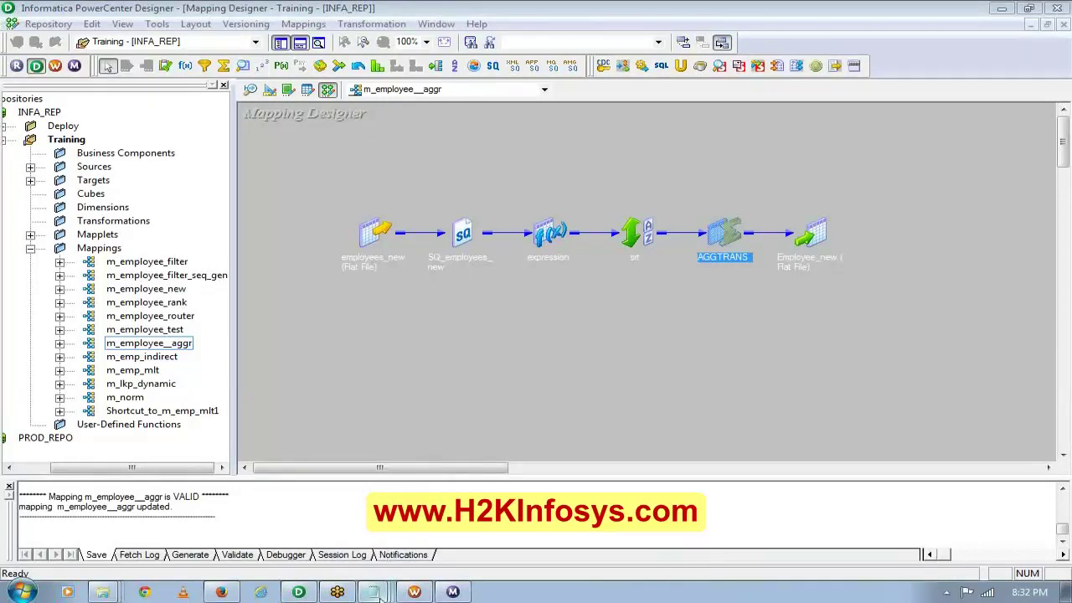
Examine the source rows of employees_new in Notepad and return to PowerCenter Designer.
mouse_move(377, 593)
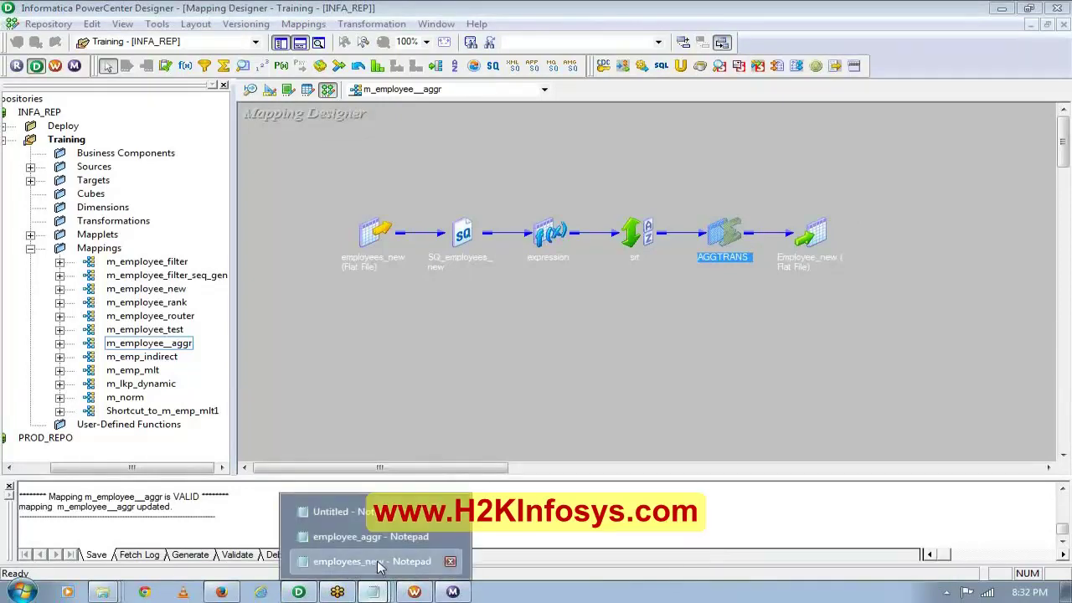
click(368, 561)
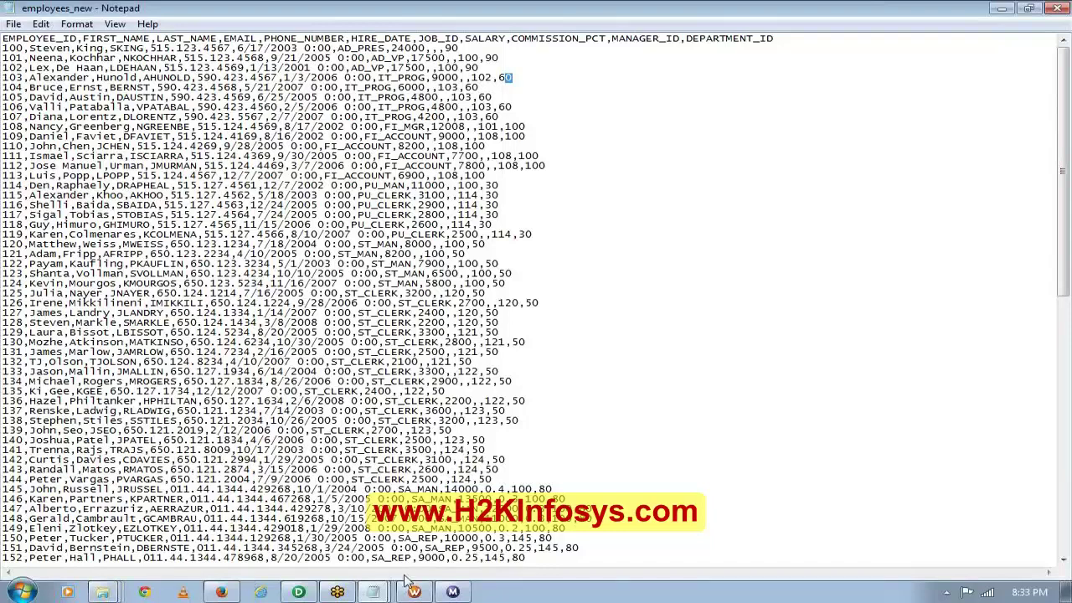
click(297, 592)
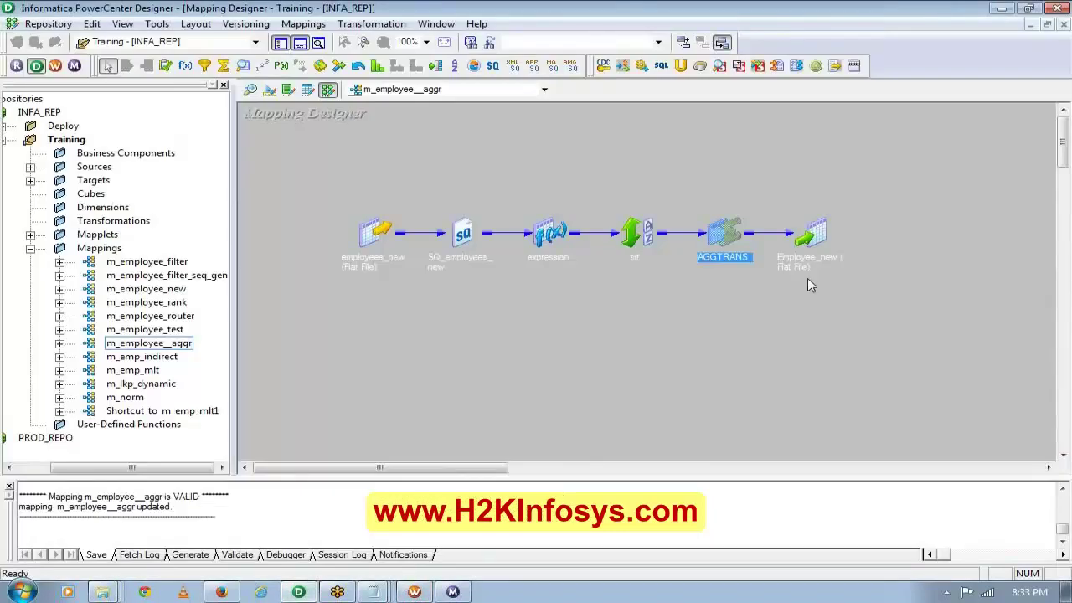
Expand the AGGTRANS, expression and srt transformations and lay them out side by side in flow order.
double_click(715, 236)
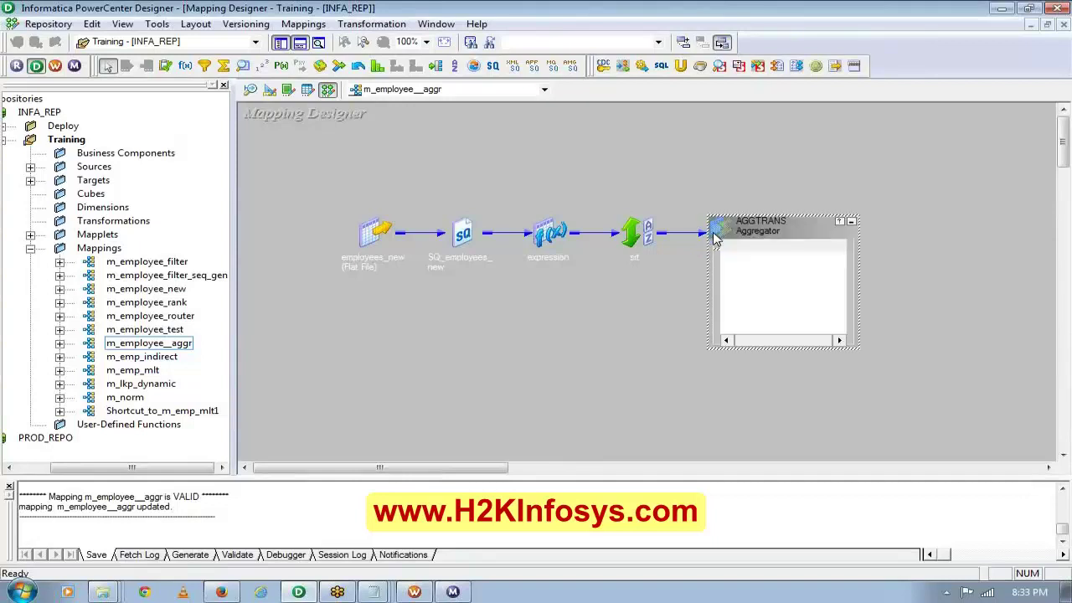
double_click(550, 233)
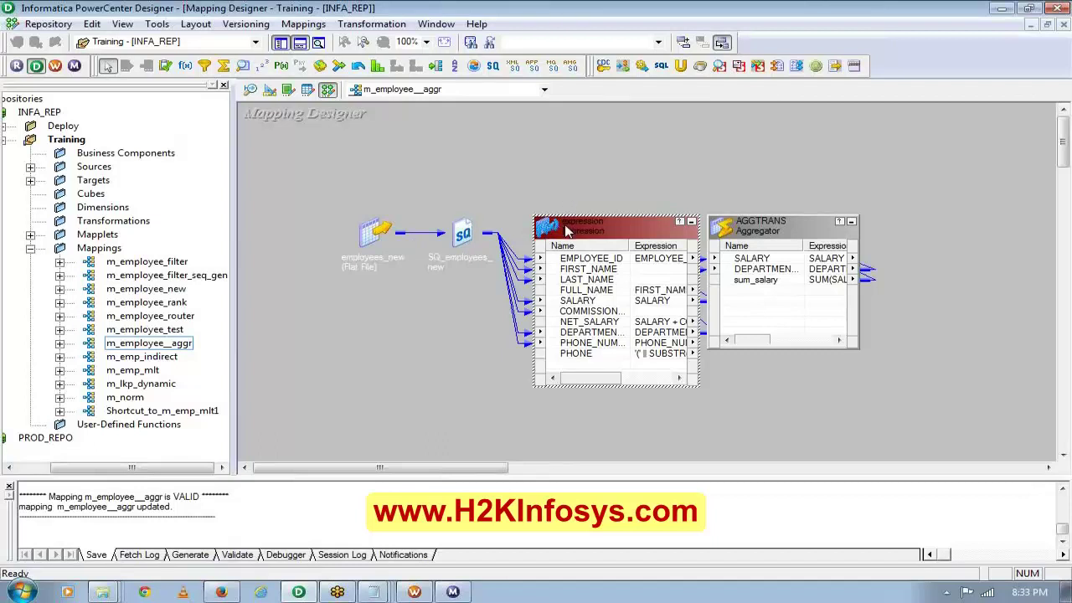
drag(566, 231, 302, 258)
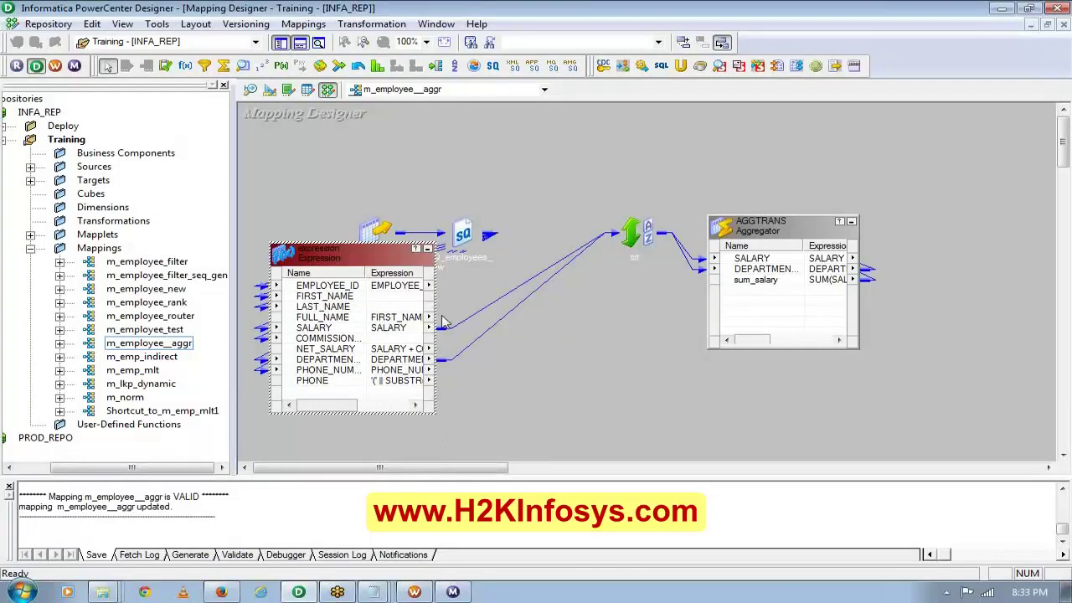
click(628, 240)
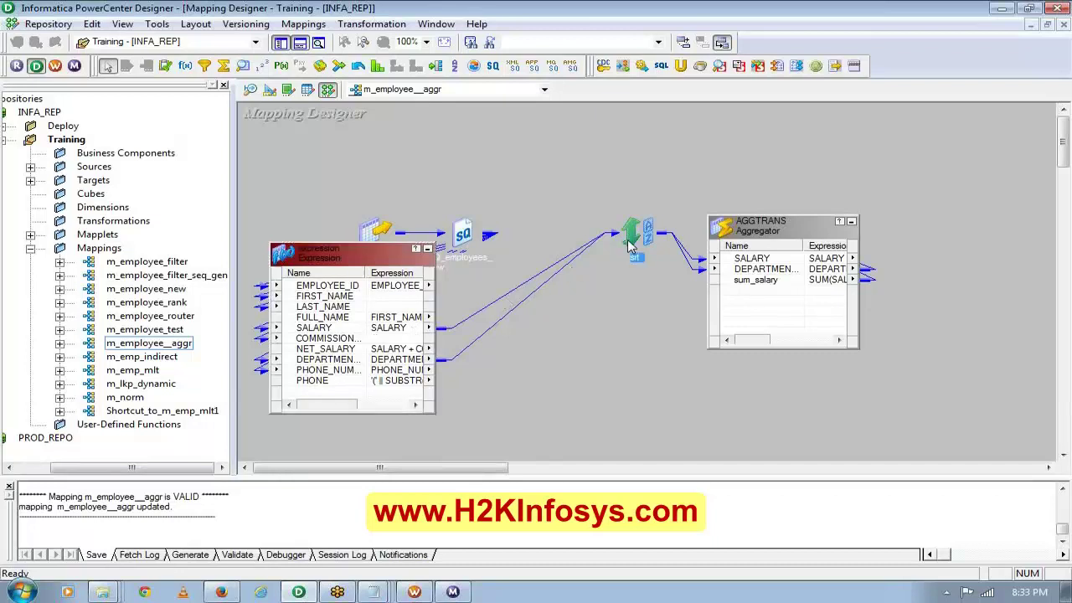
double_click(627, 240)
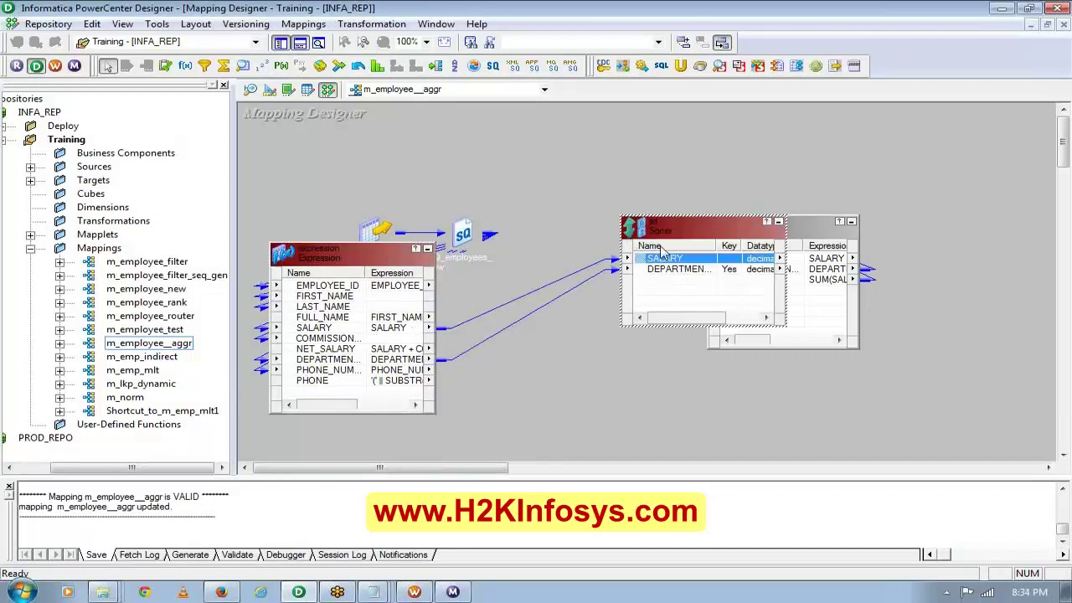
drag(667, 230, 521, 278)
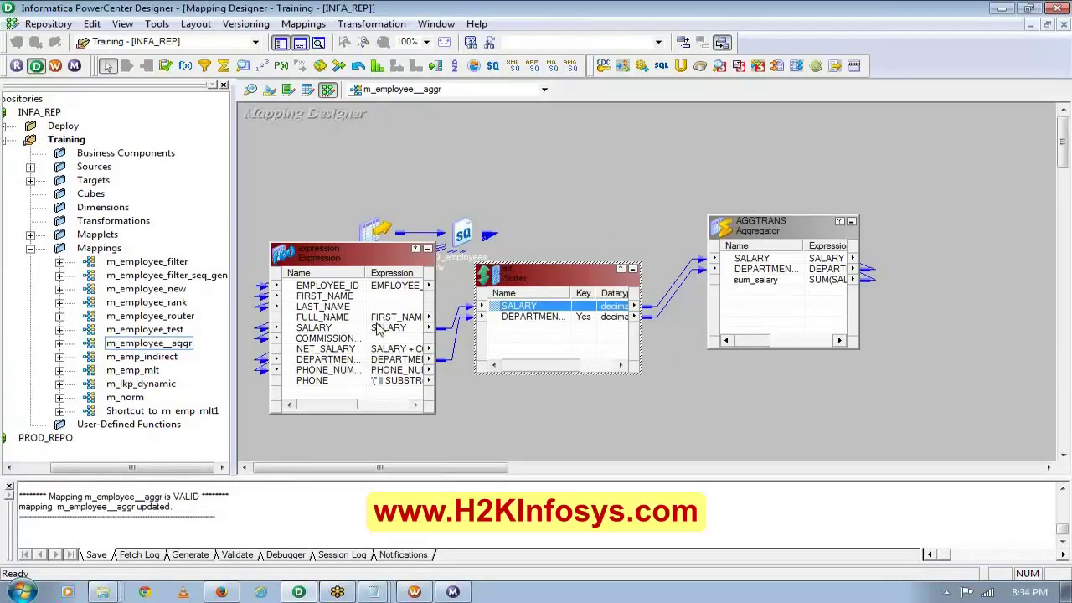
Make COMMISSION_PCT an output port of the expression transformation and link it through the srt Sorter into AGGTRANS.
click(344, 339)
double_click(345, 343)
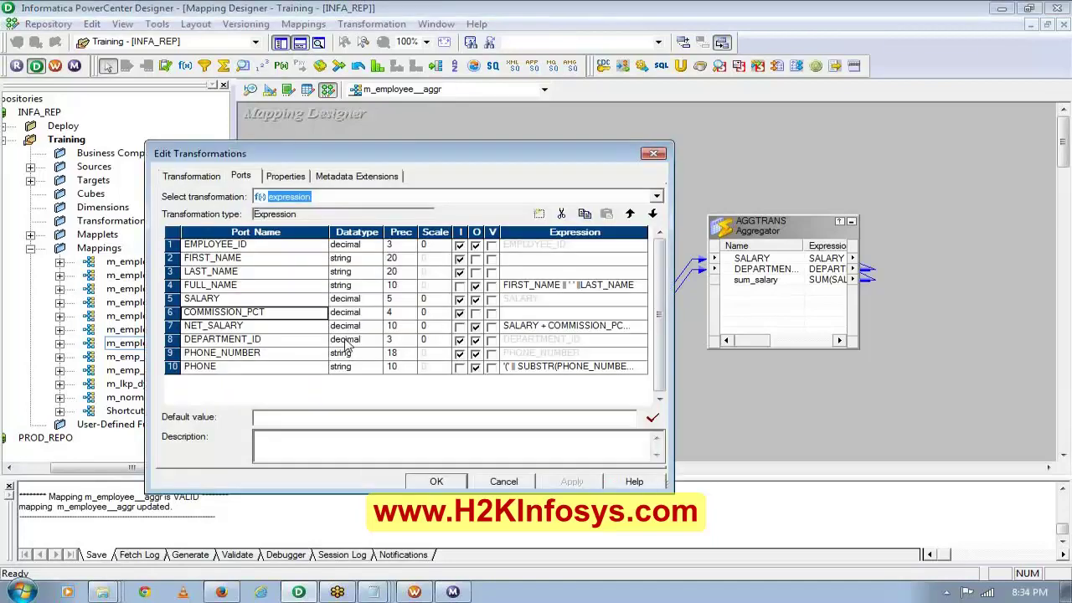
click(475, 313)
click(476, 313)
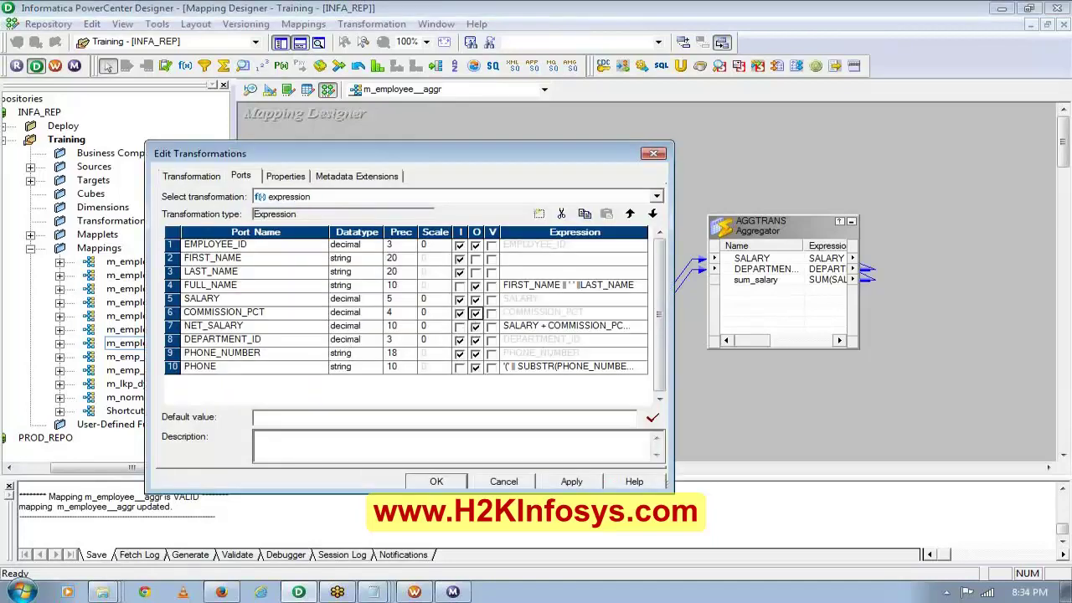
click(563, 483)
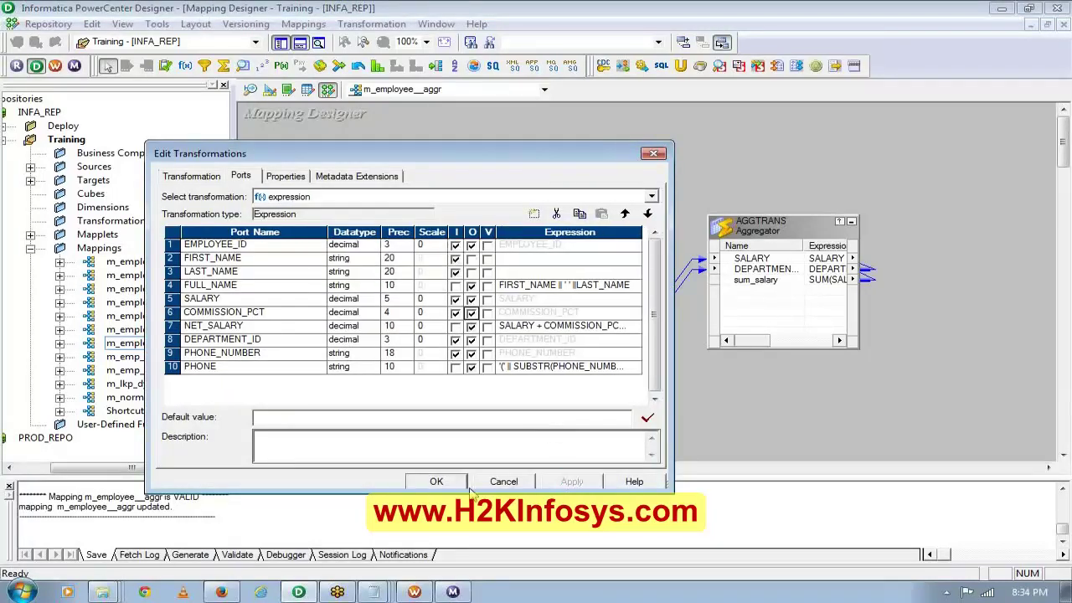
click(439, 482)
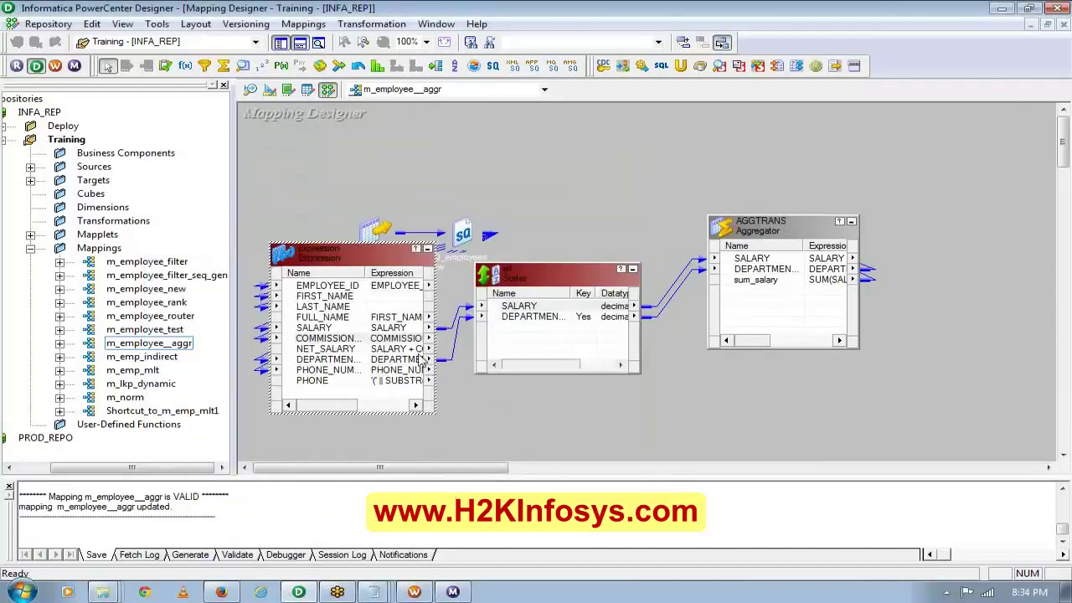
drag(409, 344, 544, 344)
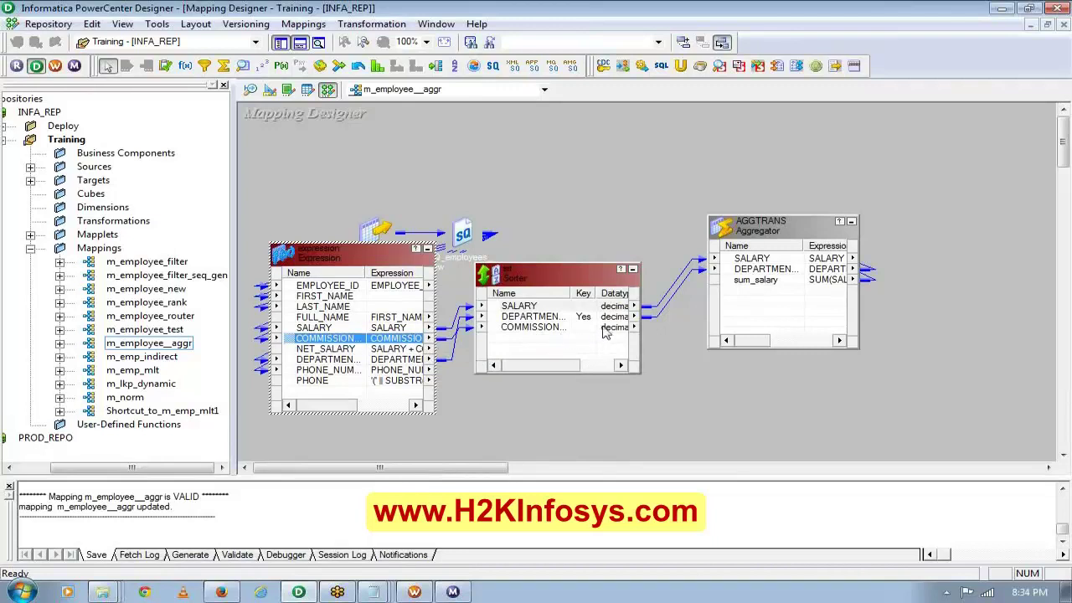
drag(616, 328, 783, 302)
click(777, 293)
double_click(777, 293)
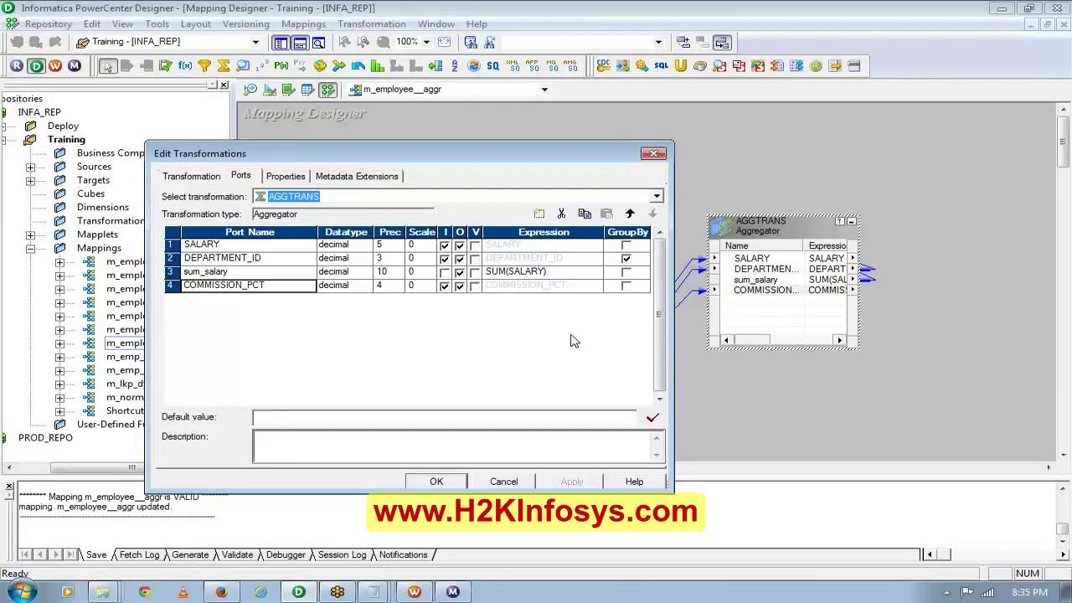
click(627, 290)
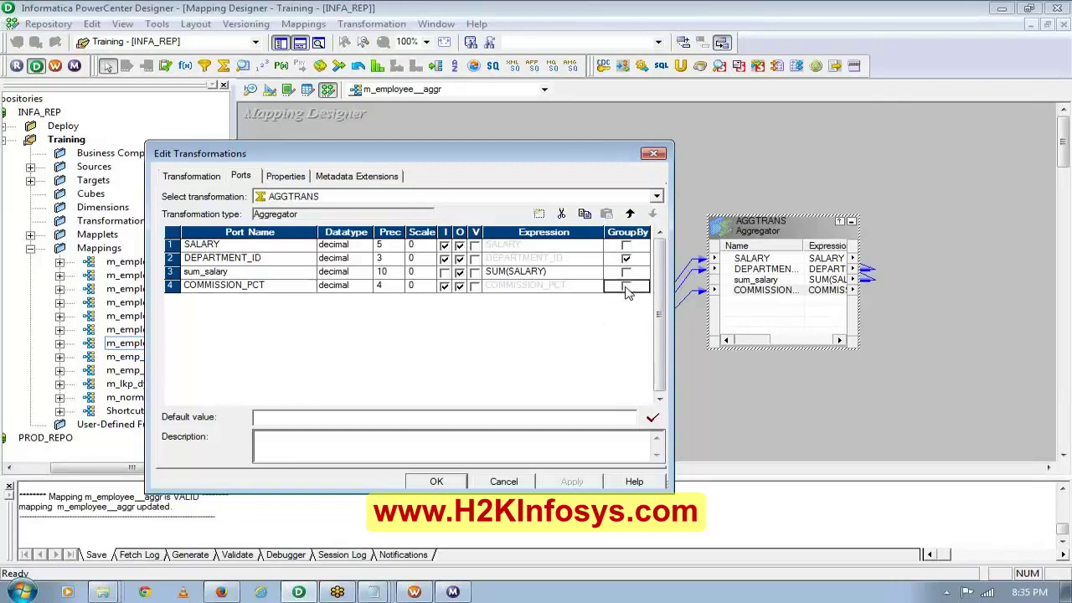
click(626, 287)
click(504, 483)
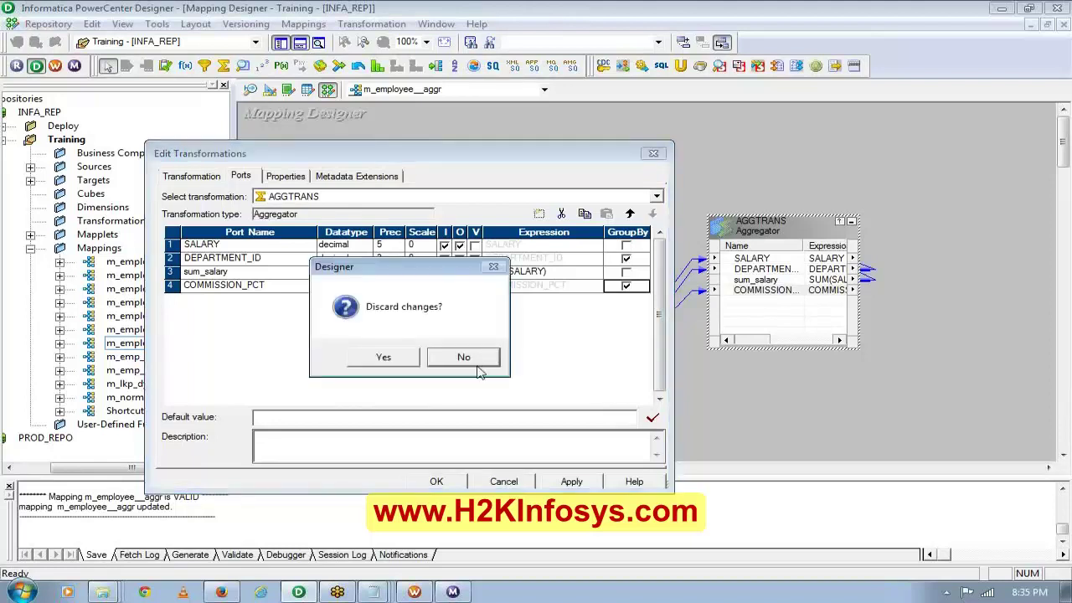
click(408, 358)
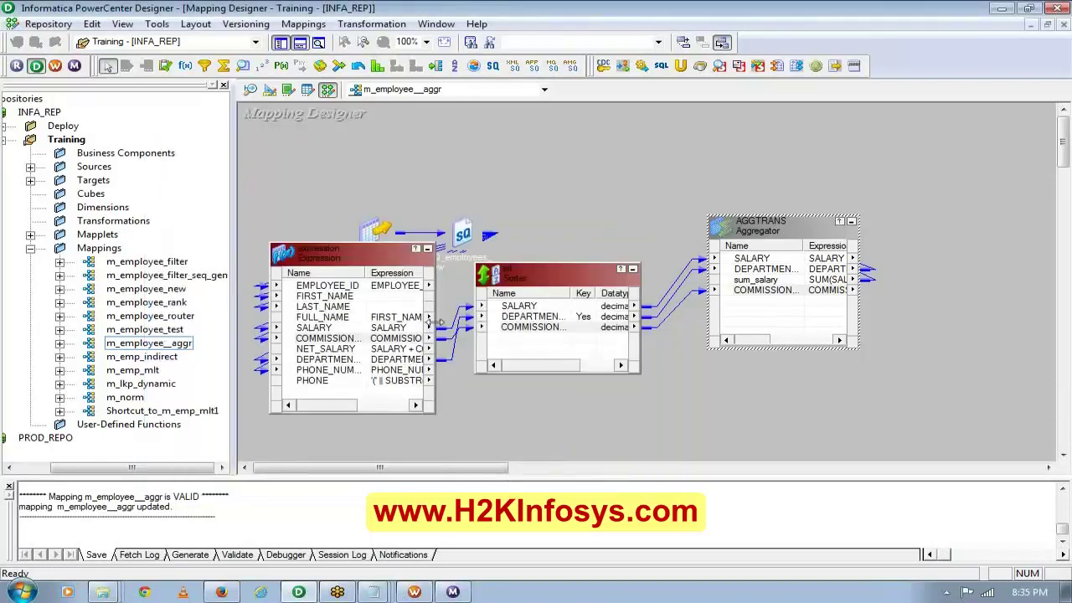
In the srt Sorter, make SALARY a descending sort key and move DEPARTMENT_ID above it as the first key.
double_click(528, 307)
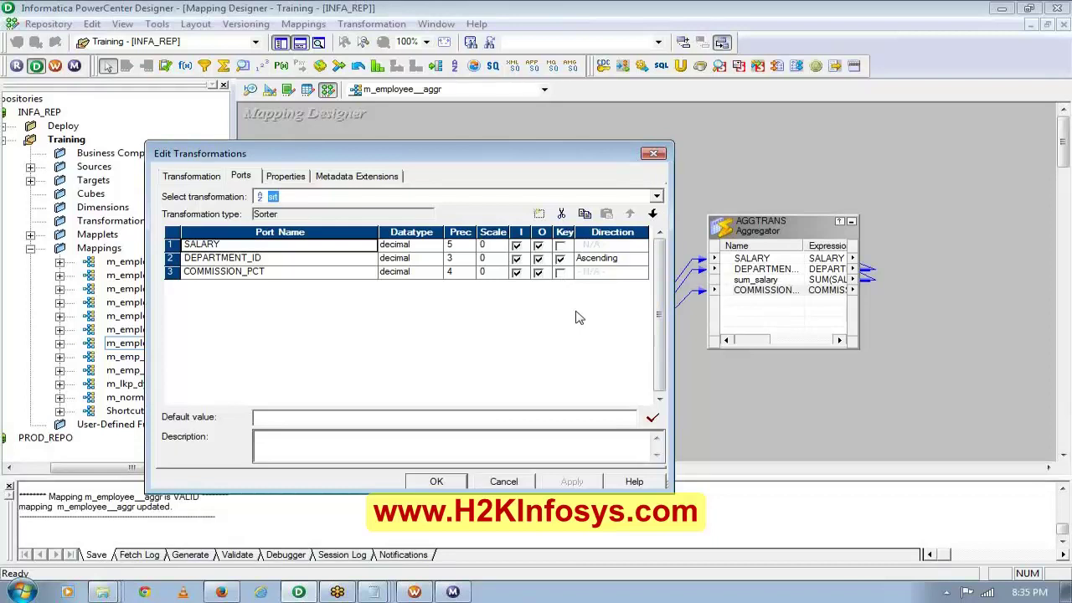
click(560, 245)
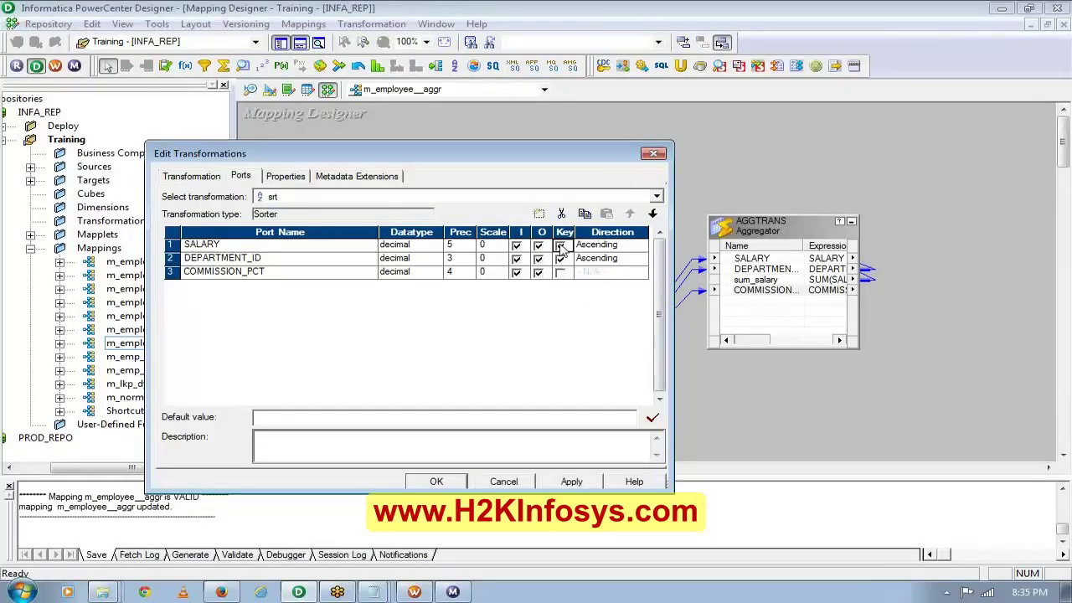
click(632, 248)
click(638, 246)
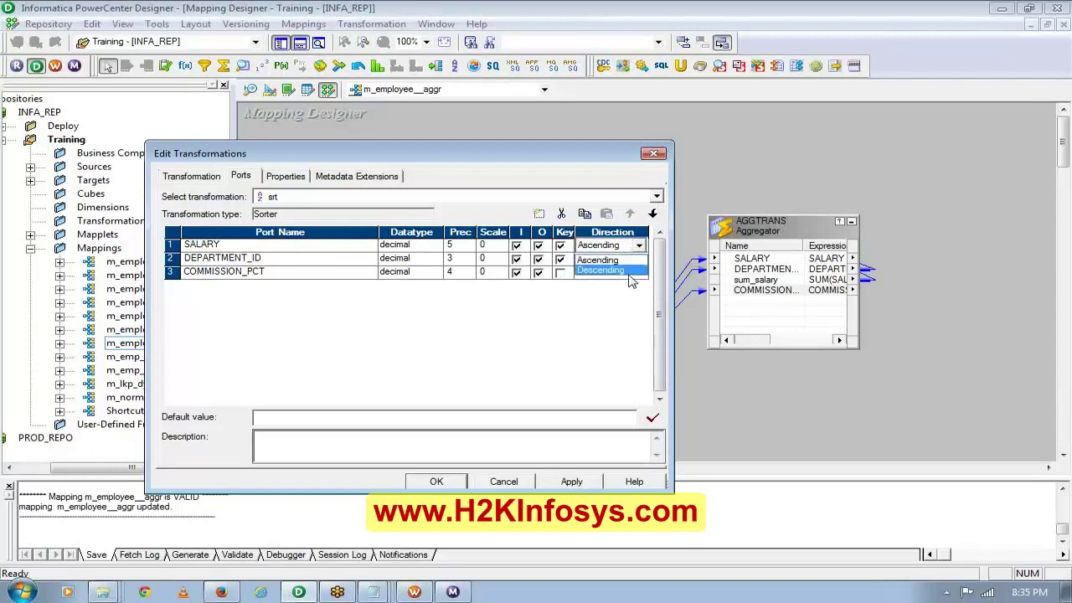
click(629, 272)
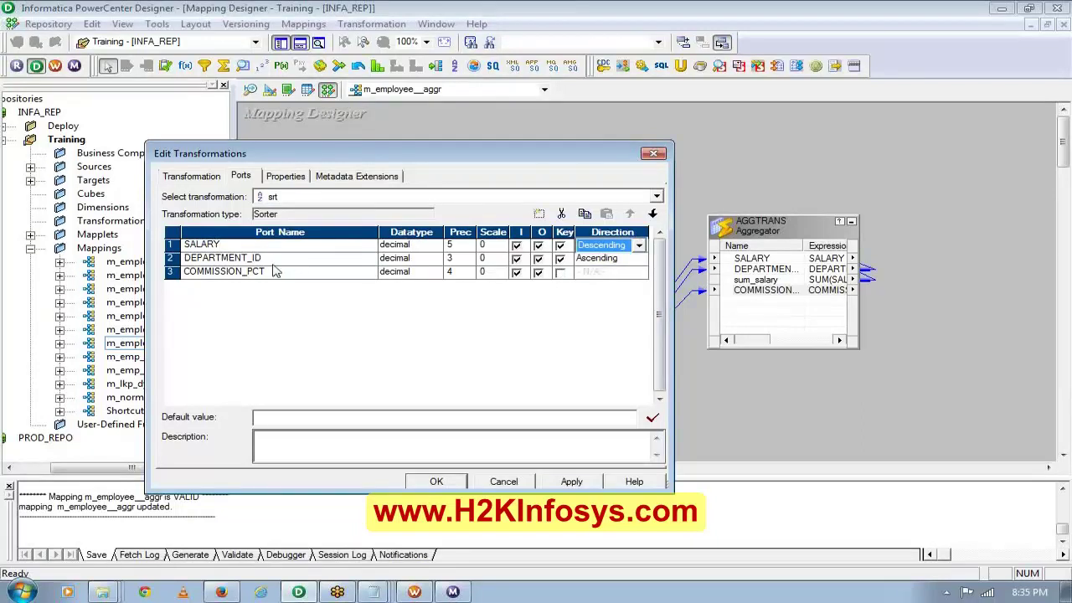
click(171, 259)
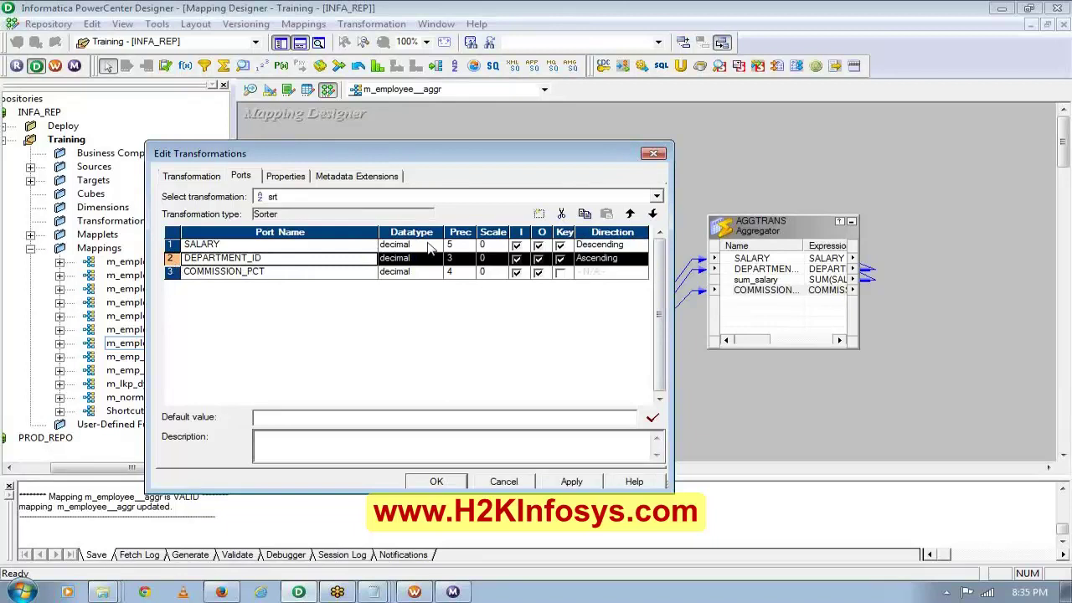
click(629, 214)
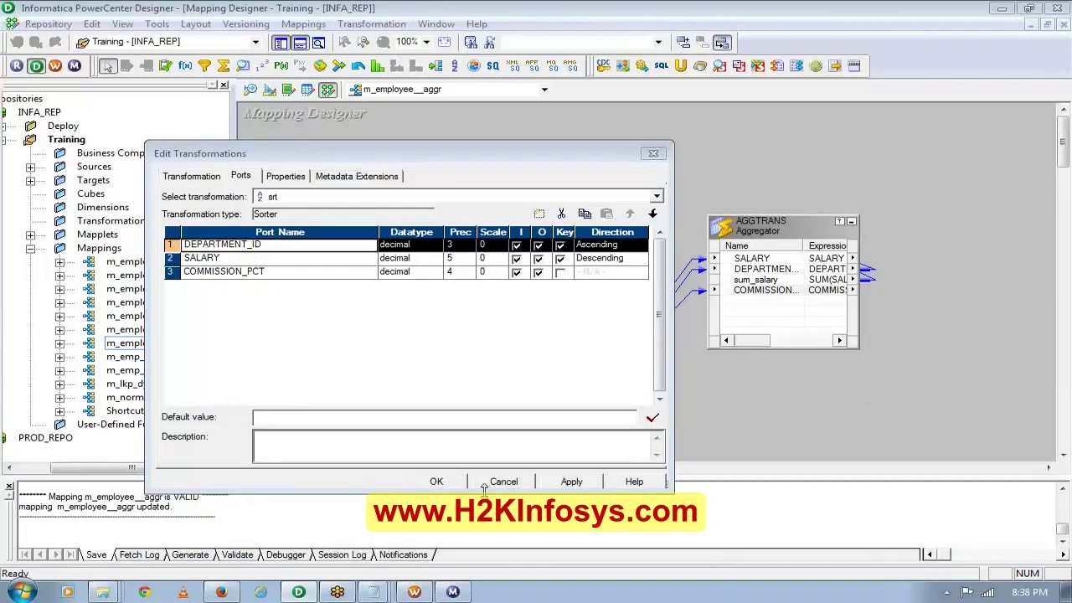
click(436, 481)
Compare the group-by port of AGGTRANS with the order of the sort keys in the srt Sorter.
click(766, 289)
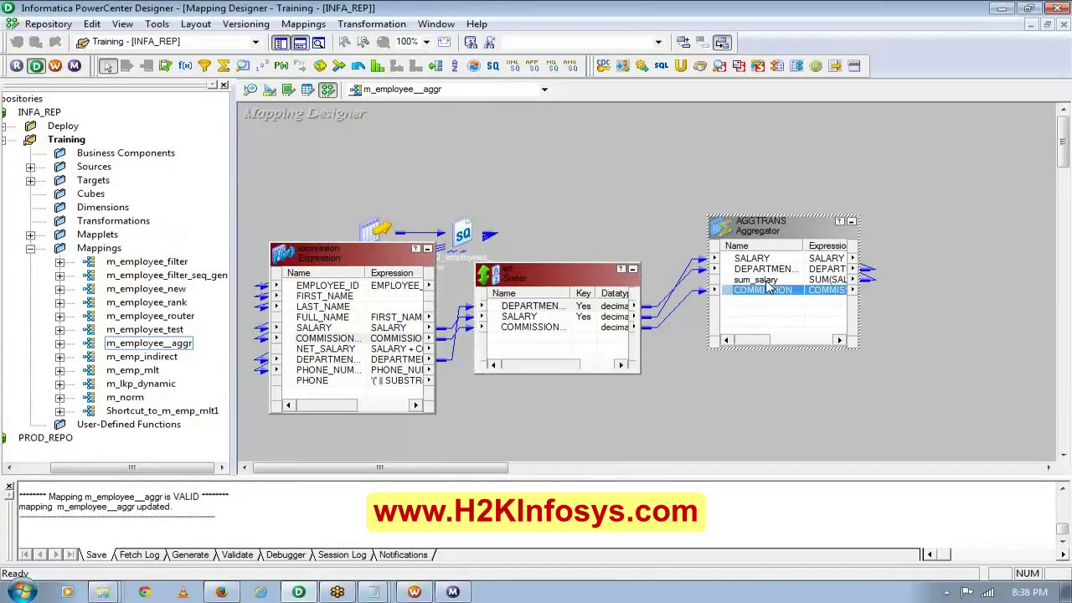
double_click(766, 286)
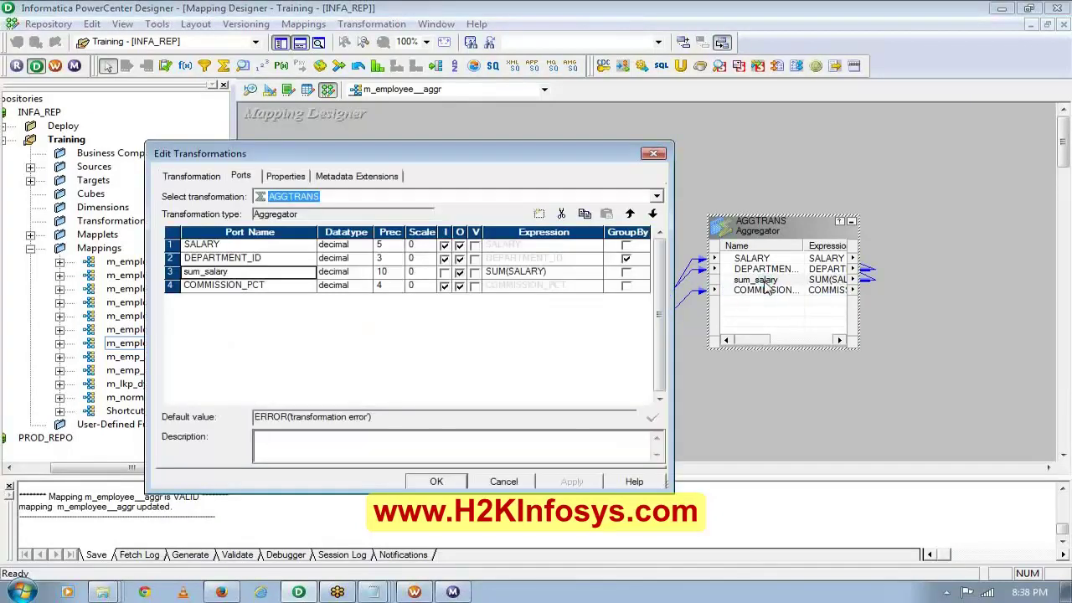
click(627, 258)
click(435, 482)
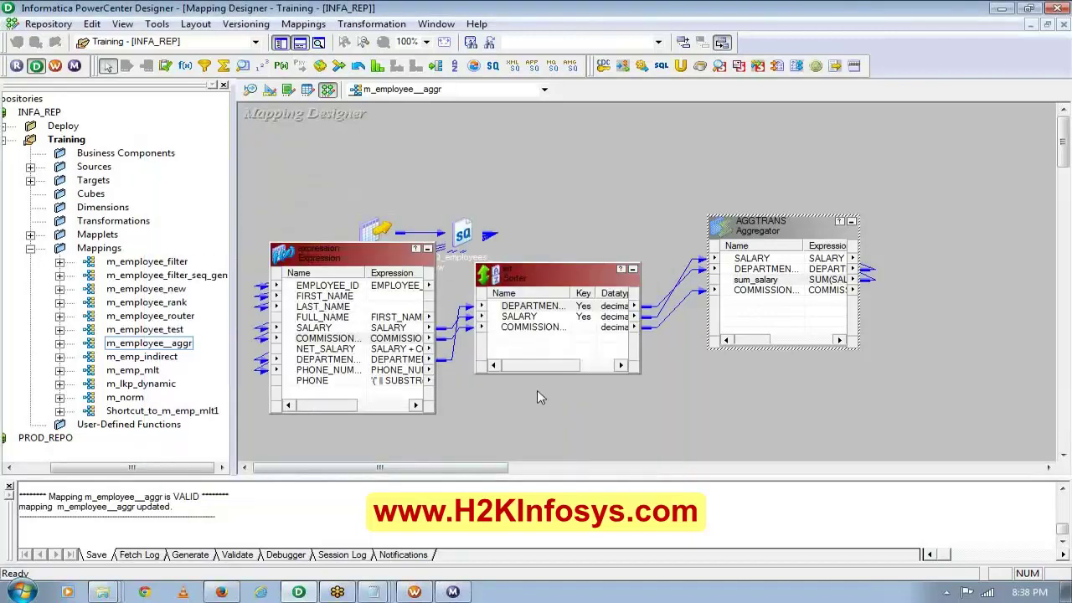
double_click(554, 323)
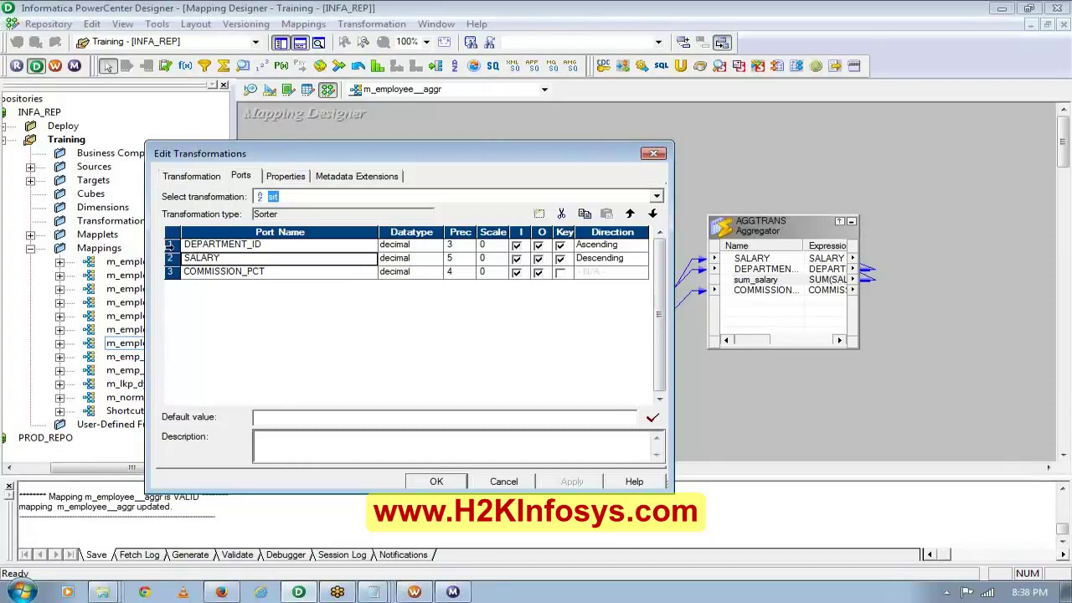
click(170, 245)
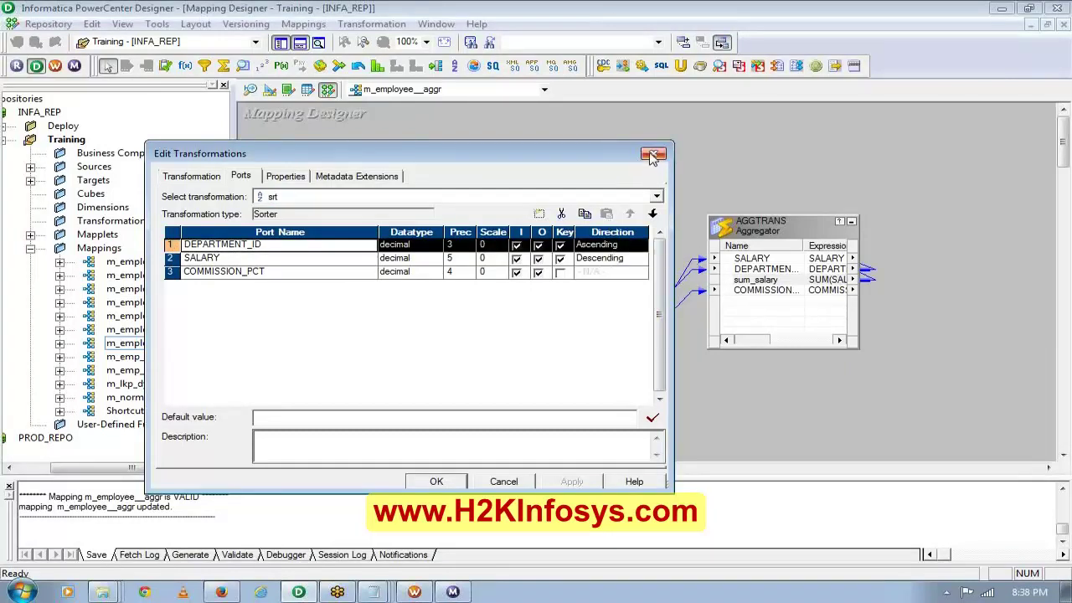
click(432, 483)
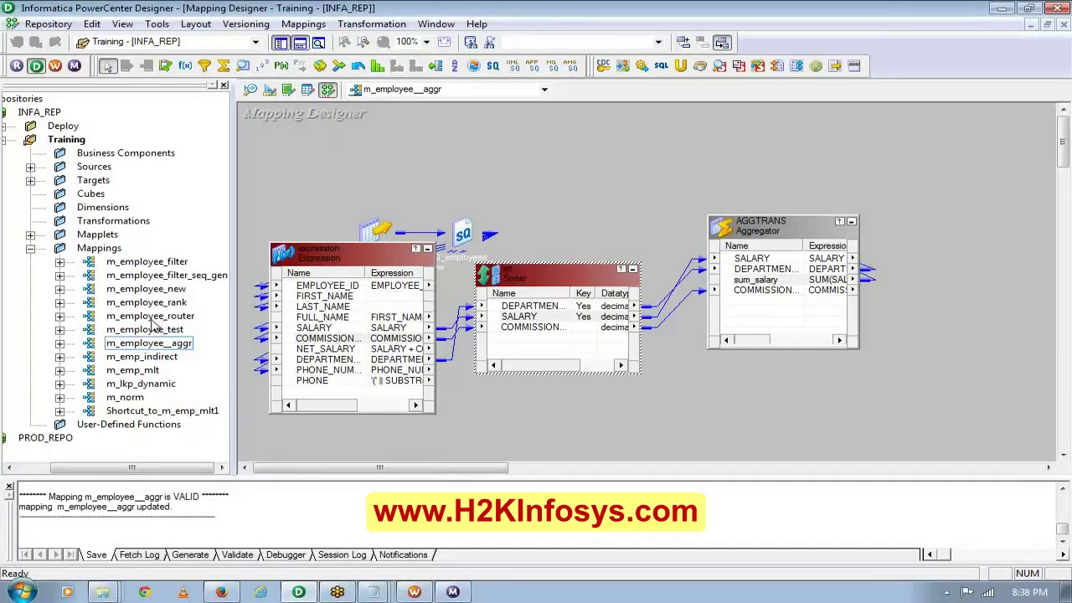
Open the m_employee_filter mapping, comment out the flt Filter's condition with --, enter TRUE as the new condition and save.
click(159, 263)
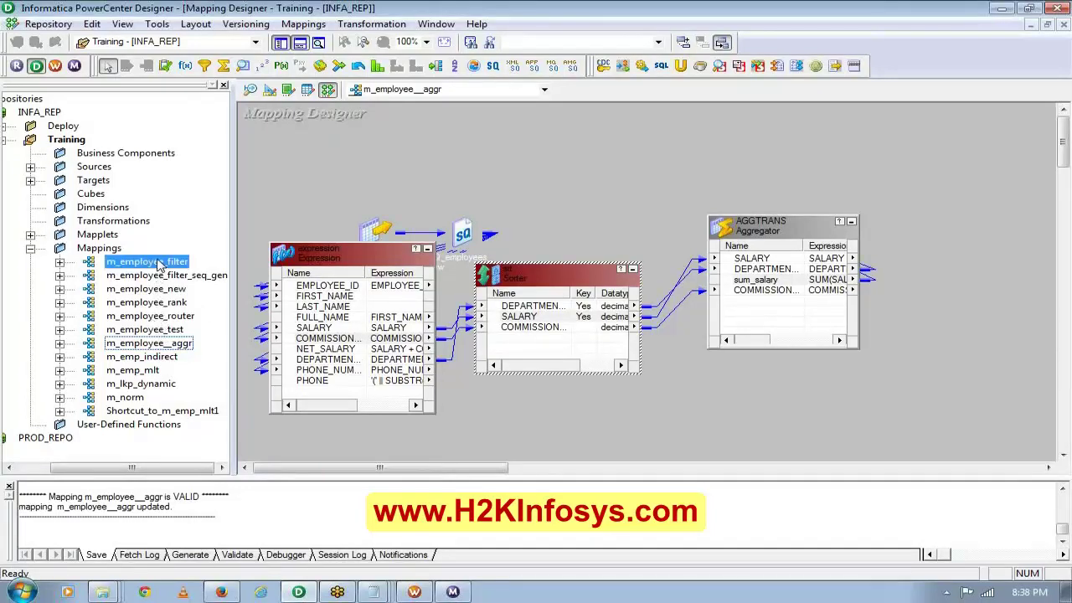
drag(159, 264, 360, 329)
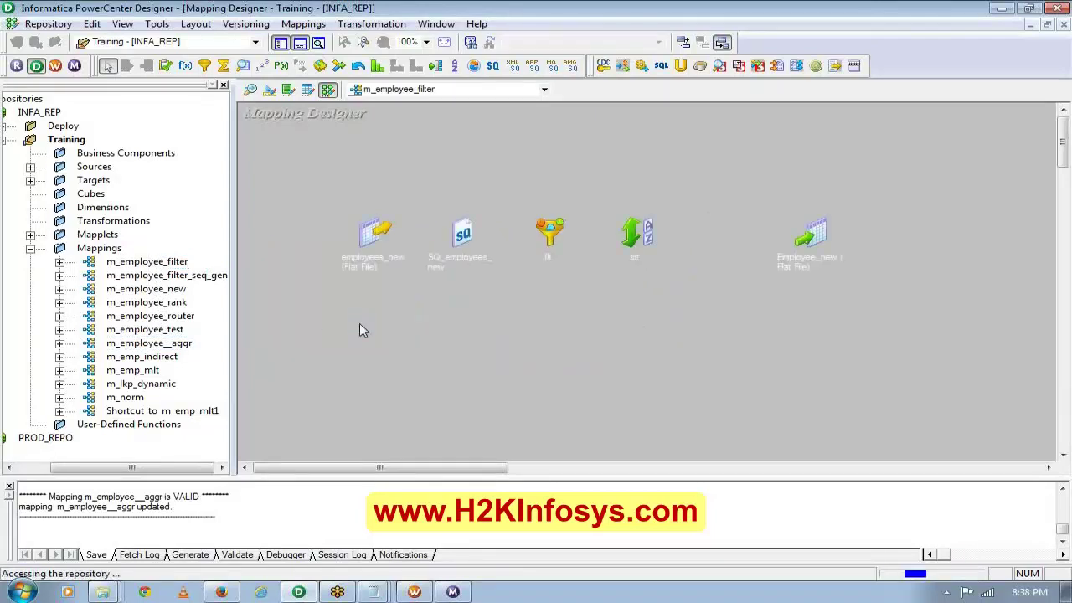
drag(461, 472, 494, 473)
double_click(449, 242)
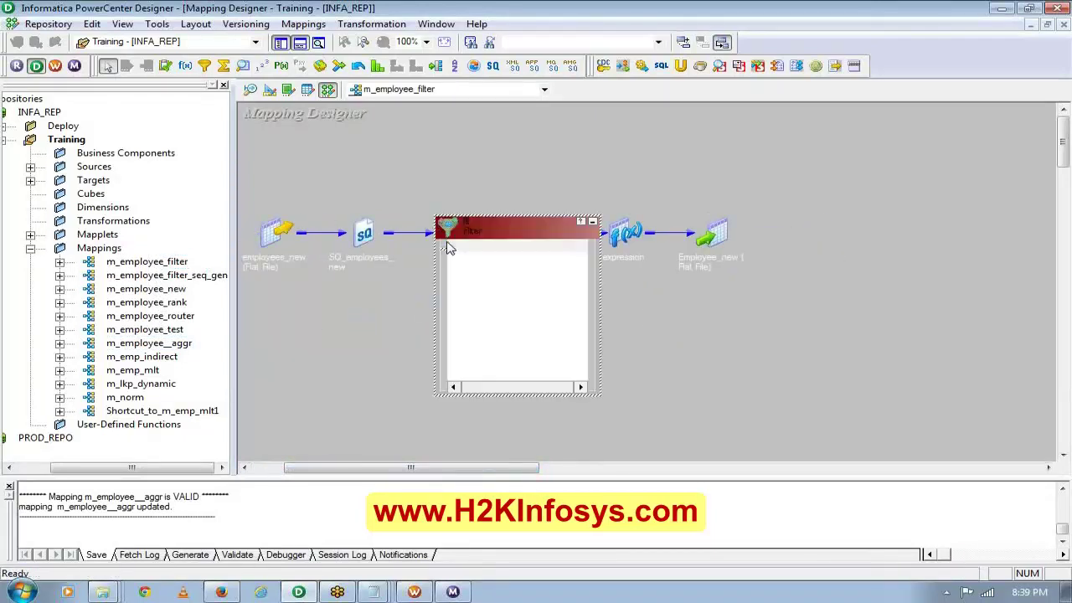
double_click(474, 265)
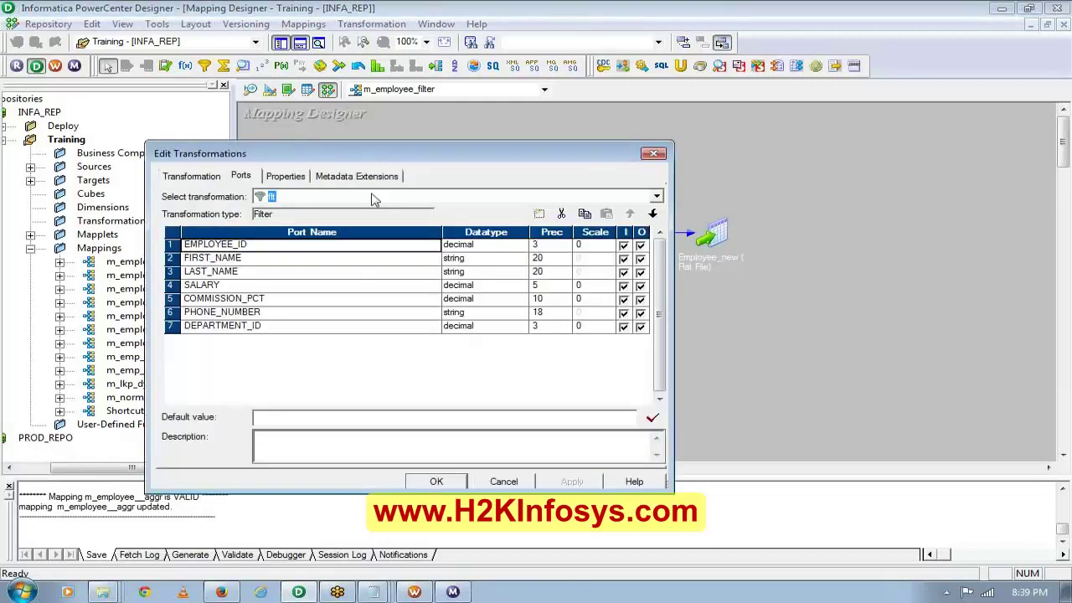
click(301, 176)
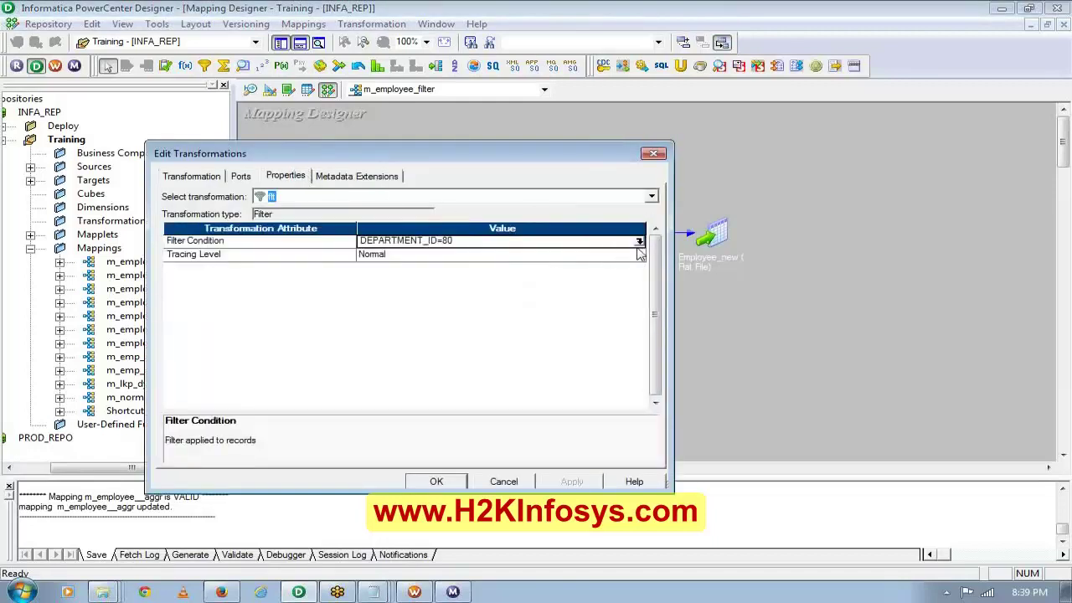
click(639, 241)
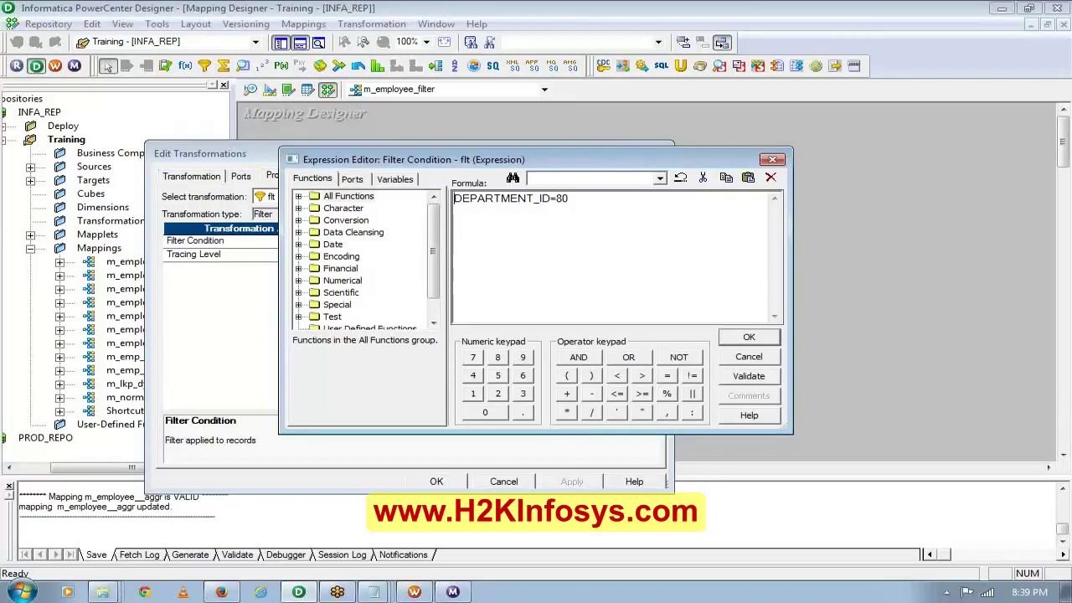
text(--)
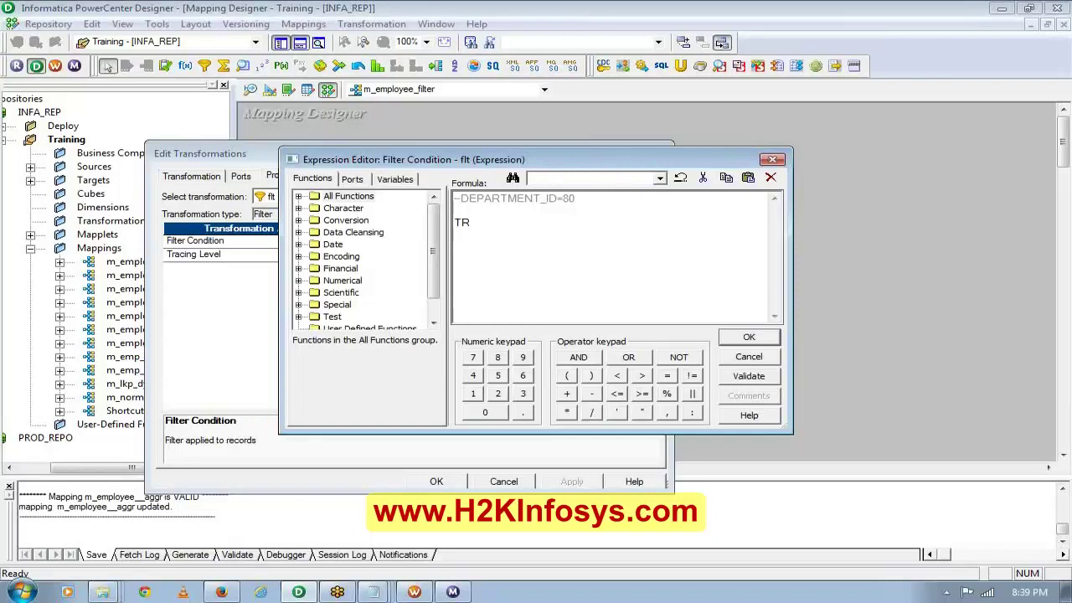
click(733, 338)
click(445, 482)
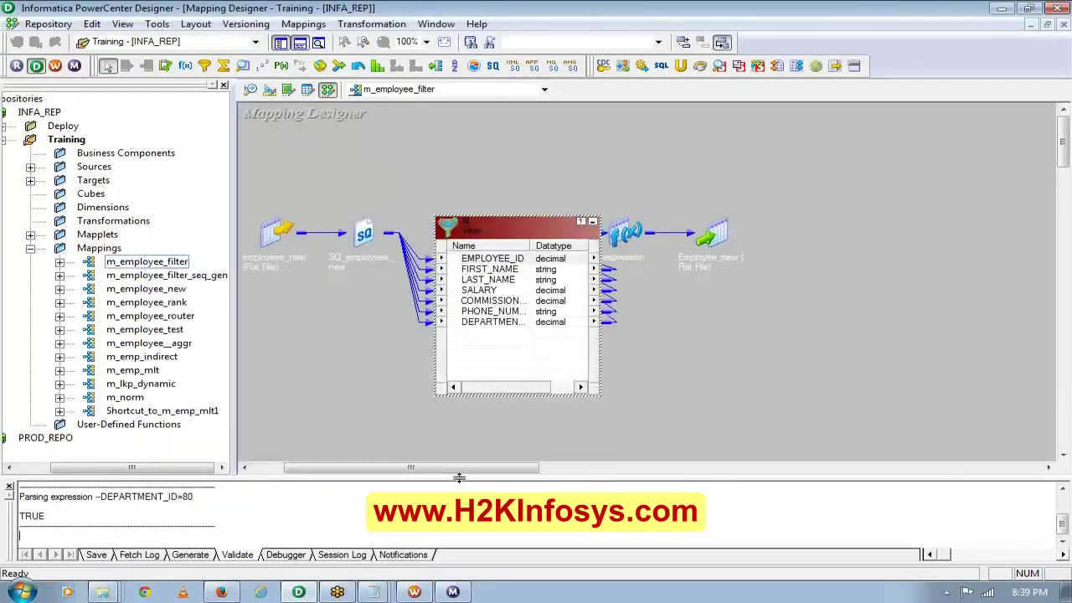
key(ctrl+s)
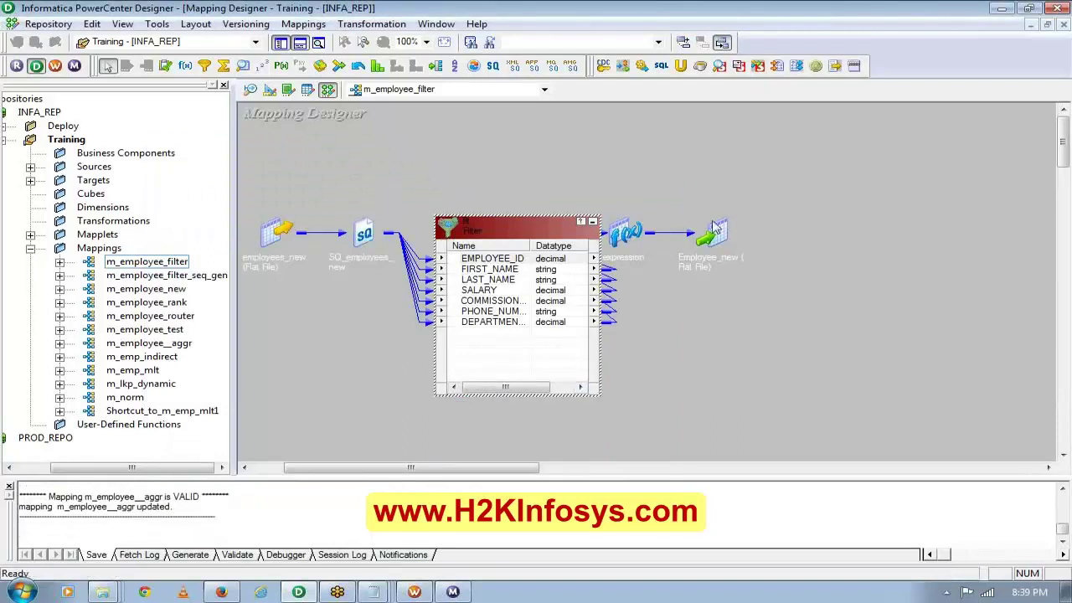
click(592, 221)
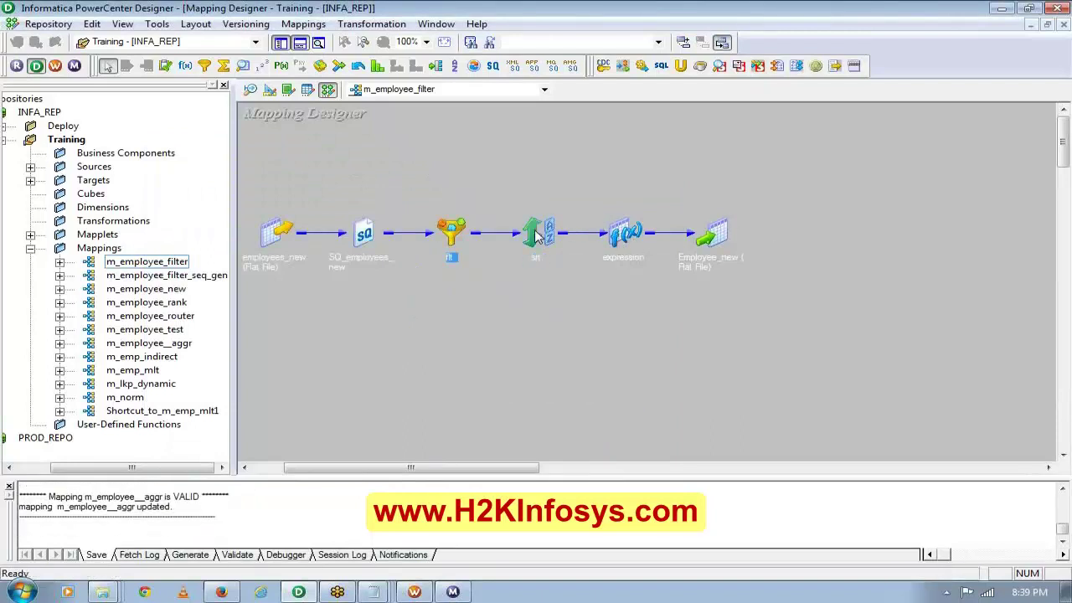
In the srt Sorter of m_employee_filter, move DEPARTMENT_ID up to the first port and make it an ascending sort key.
double_click(536, 234)
drag(570, 220, 570, 172)
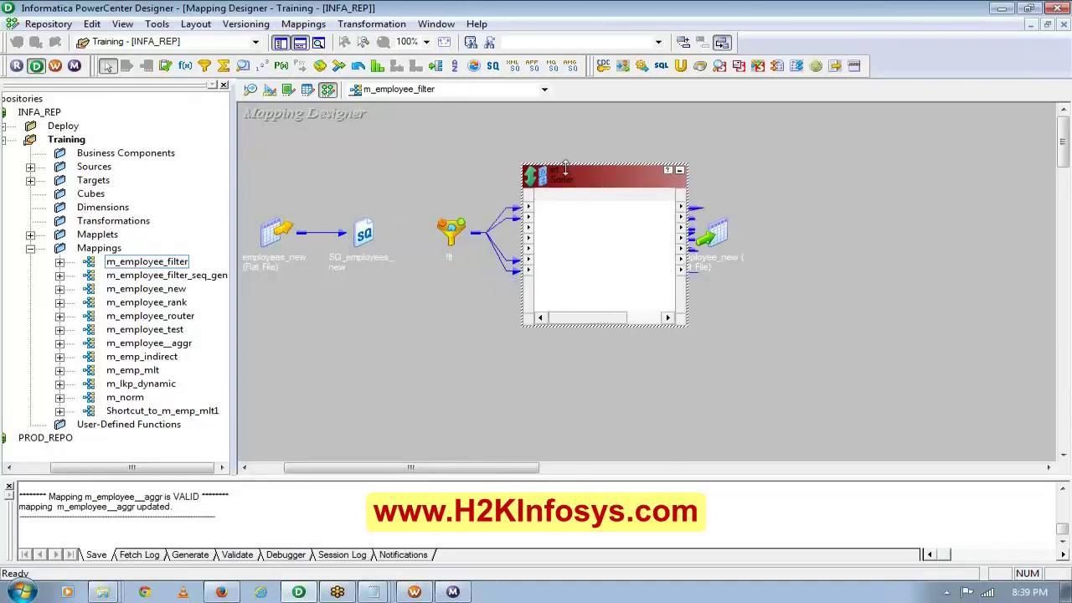
double_click(572, 232)
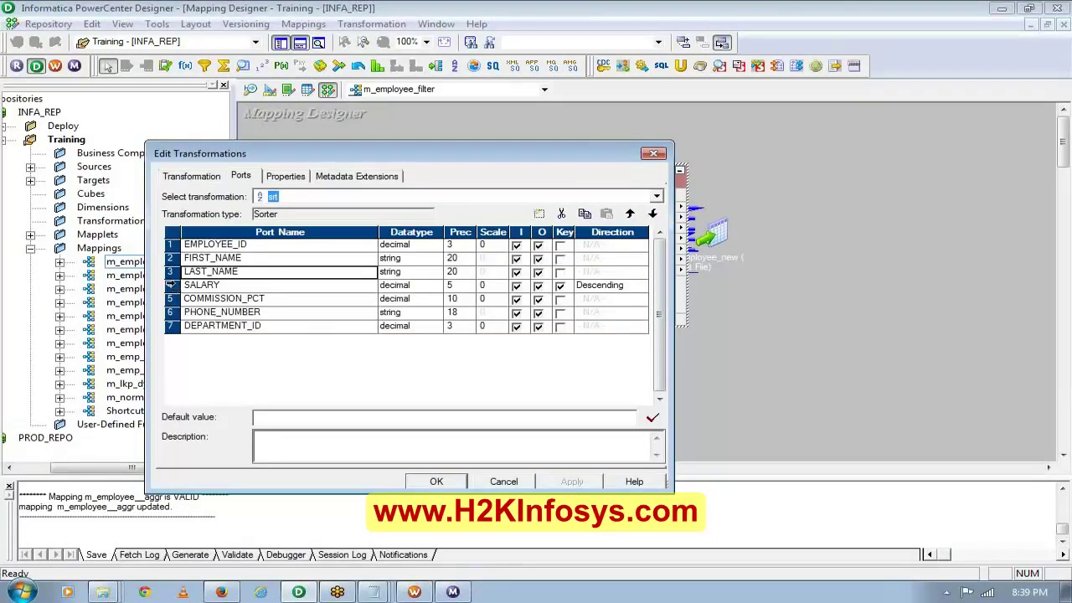
click(172, 284)
click(171, 326)
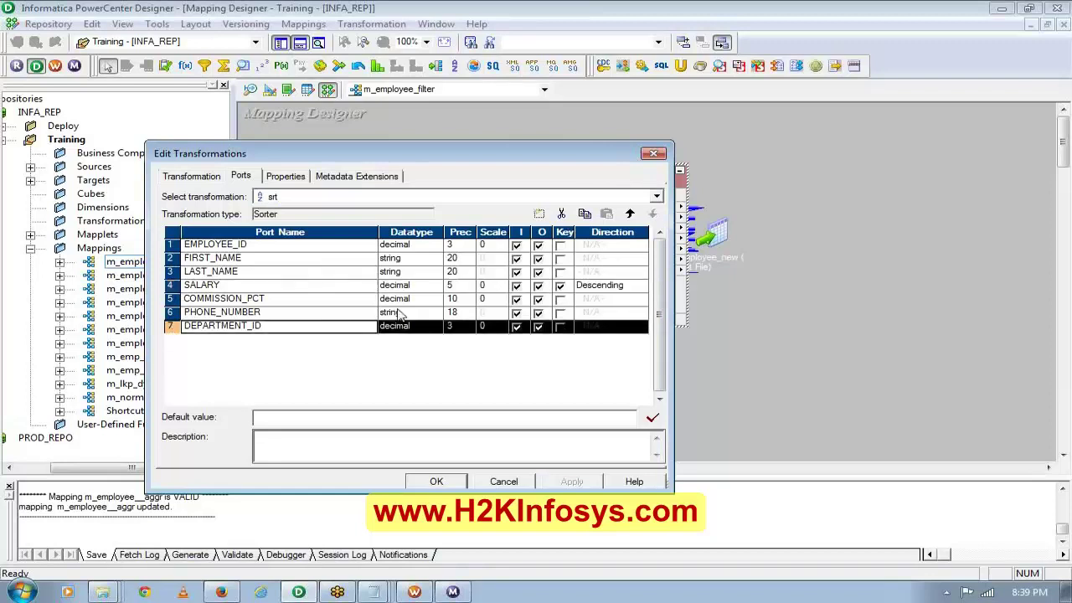
click(631, 214)
click(631, 214)
click(631, 214)
click(631, 214)
click(632, 214)
click(631, 215)
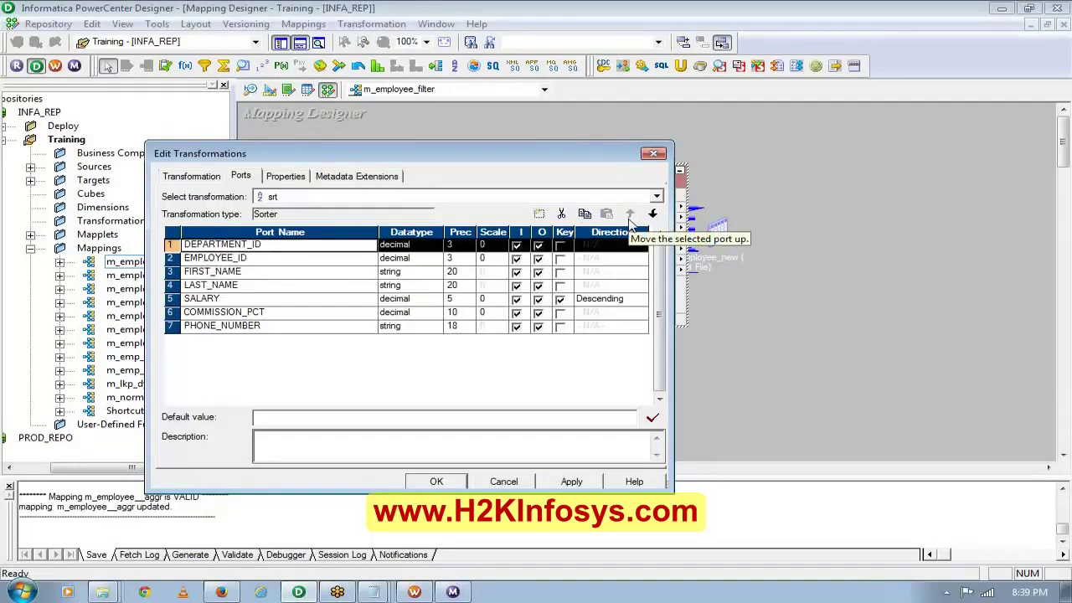
click(603, 246)
click(560, 245)
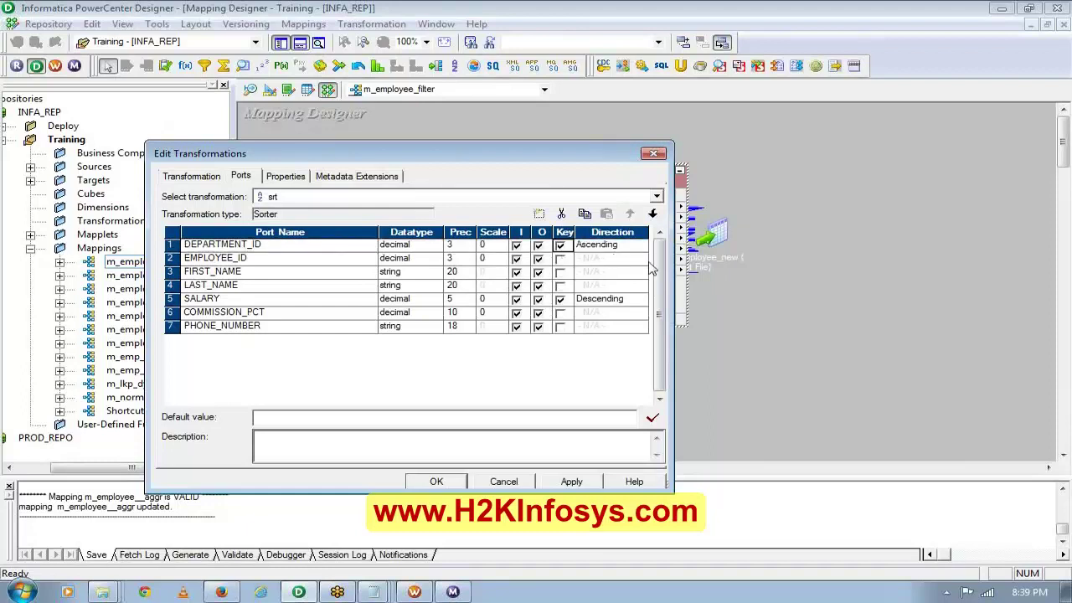
Move SALARY up to directly below DEPARTMENT_ID in the srt Sorter, apply the port order and save the mapping.
click(171, 312)
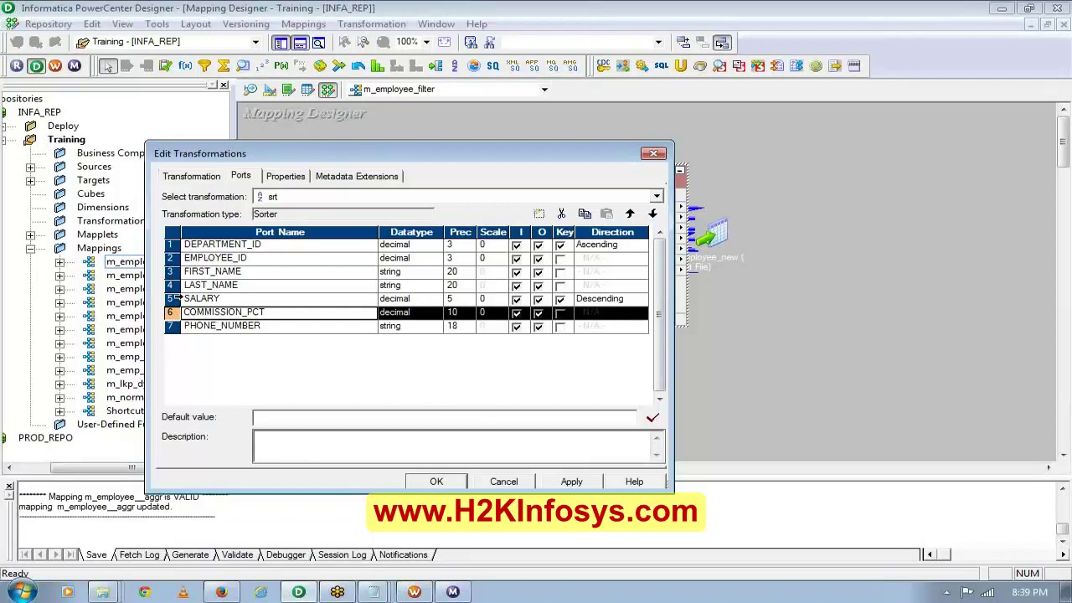
click(176, 299)
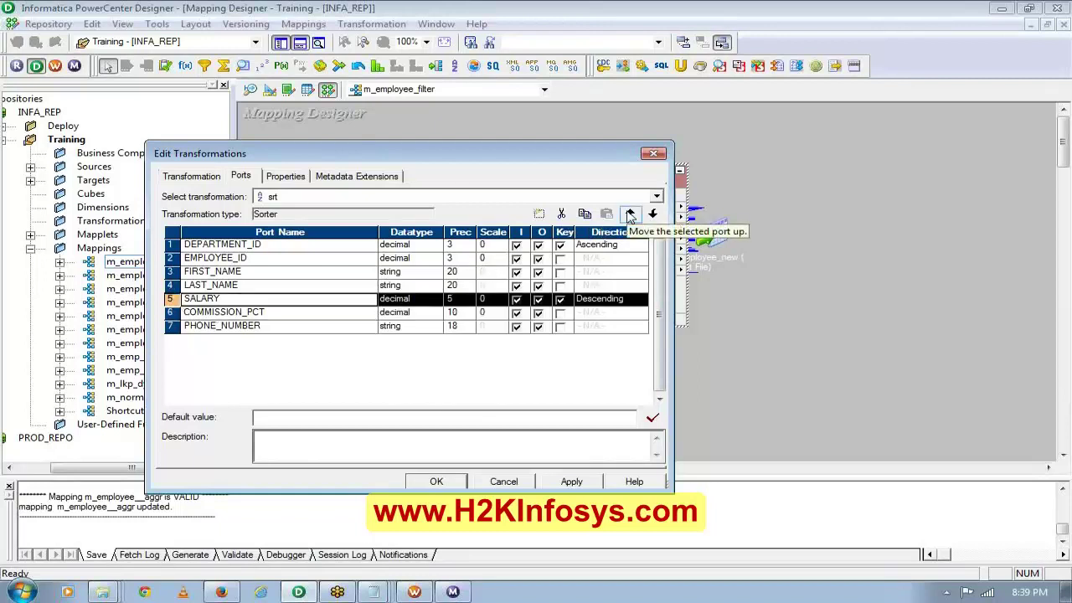
click(630, 214)
click(630, 214)
click(629, 215)
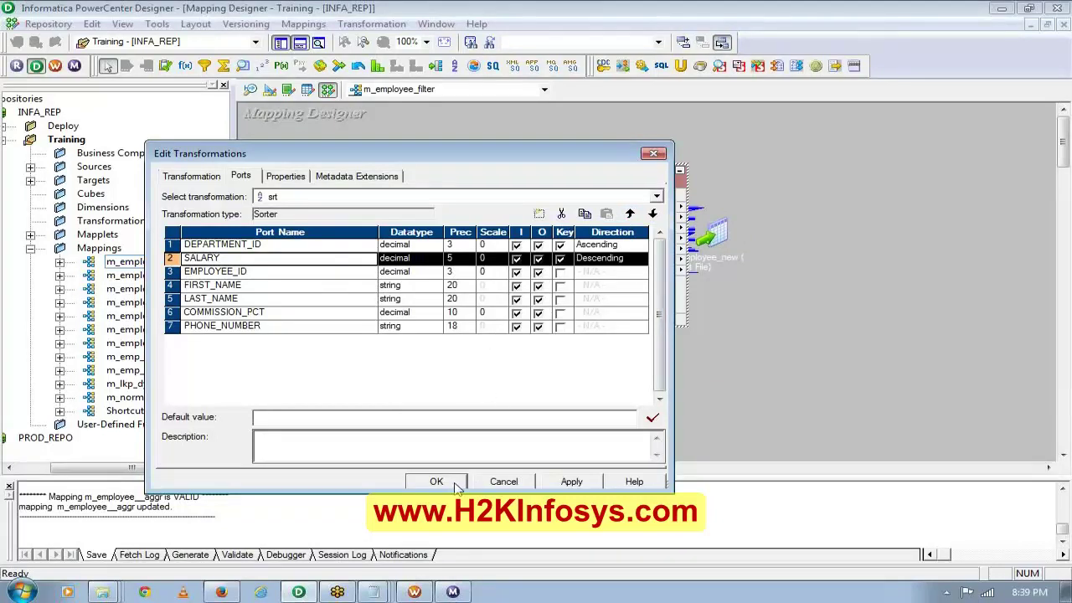
click(570, 482)
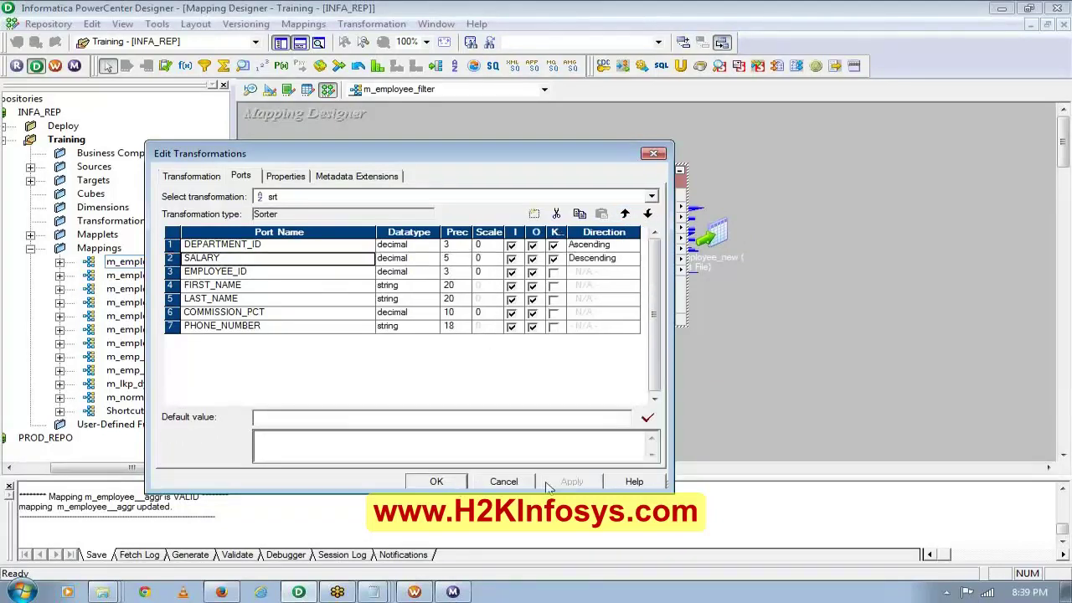
click(439, 482)
key(ctrl+s)
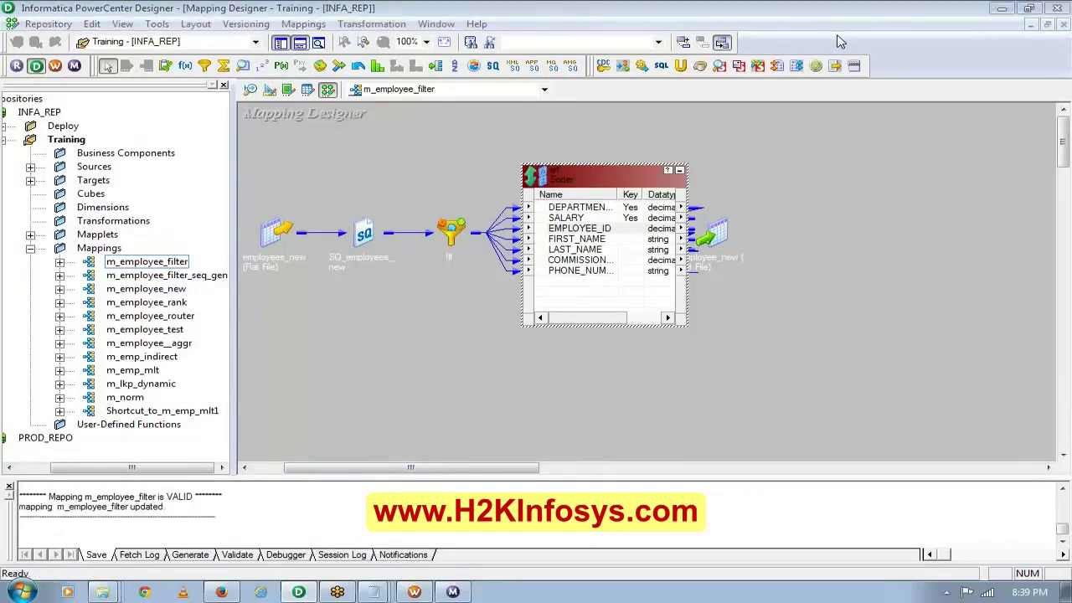
Arrange all objects of the m_employee_filter mapping as icons and save again.
right_click(496, 131)
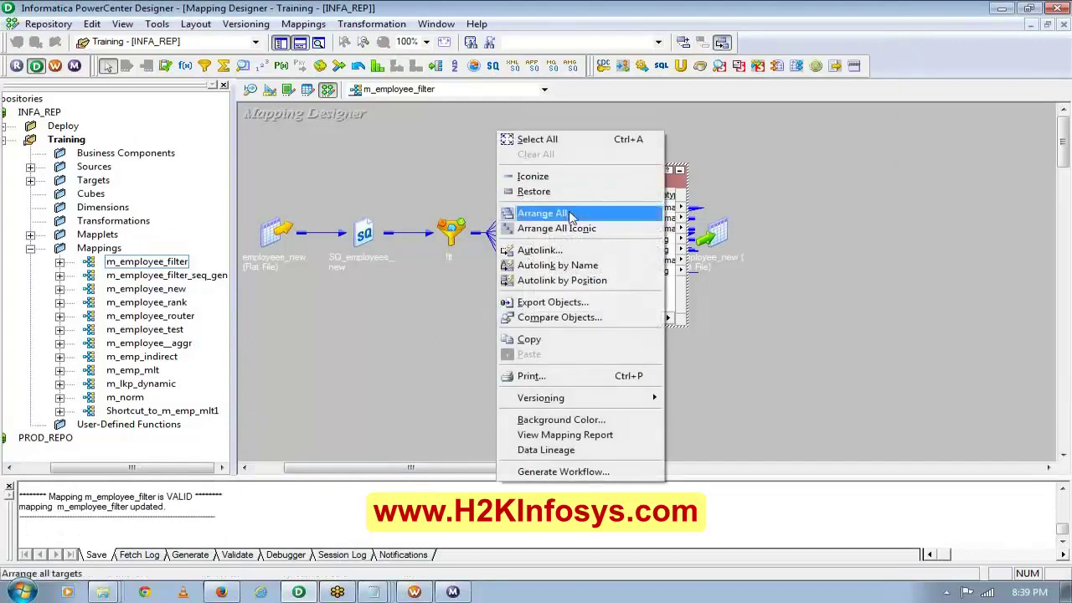
click(560, 229)
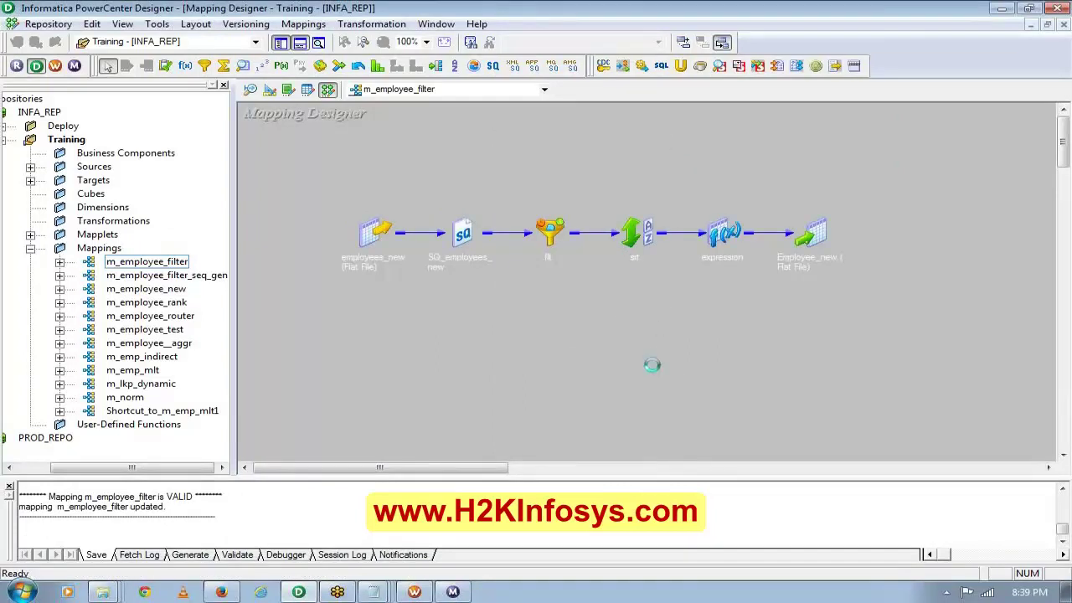
key(ctrl+s)
click(699, 341)
Switch to PowerCenter Workflow Manager, open wf_m_employee_filter and try to refresh the mapping of its s_m_employee_filter session.
click(452, 592)
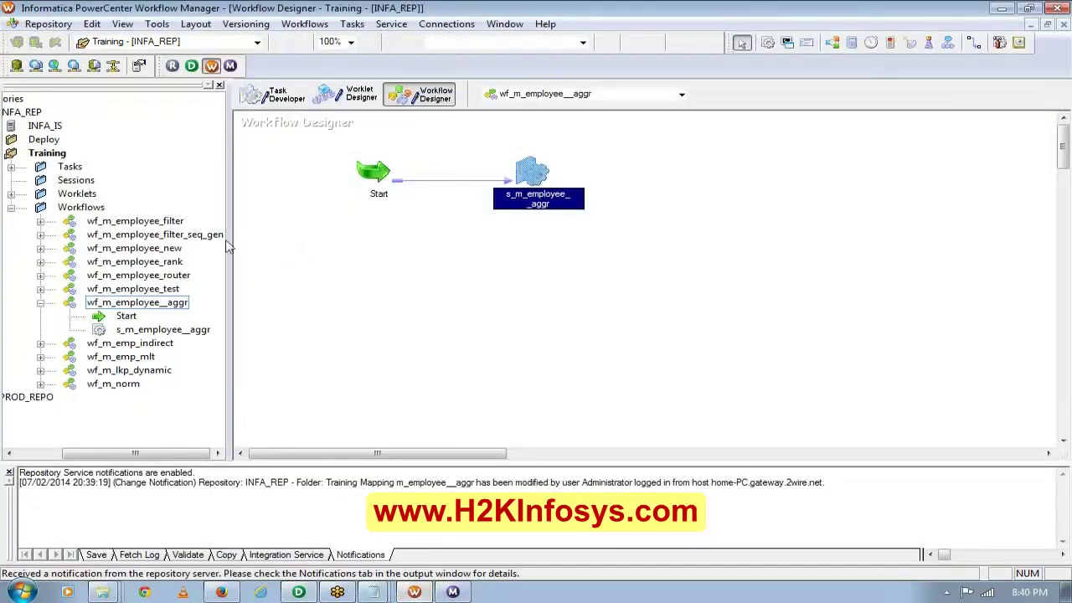
drag(134, 222, 382, 261)
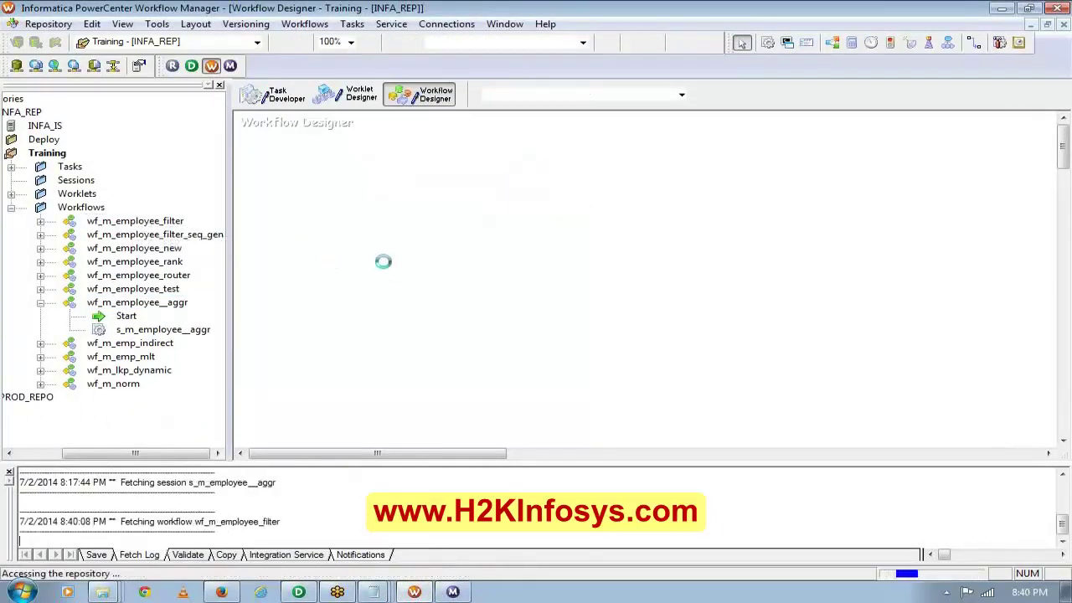
right_click(534, 173)
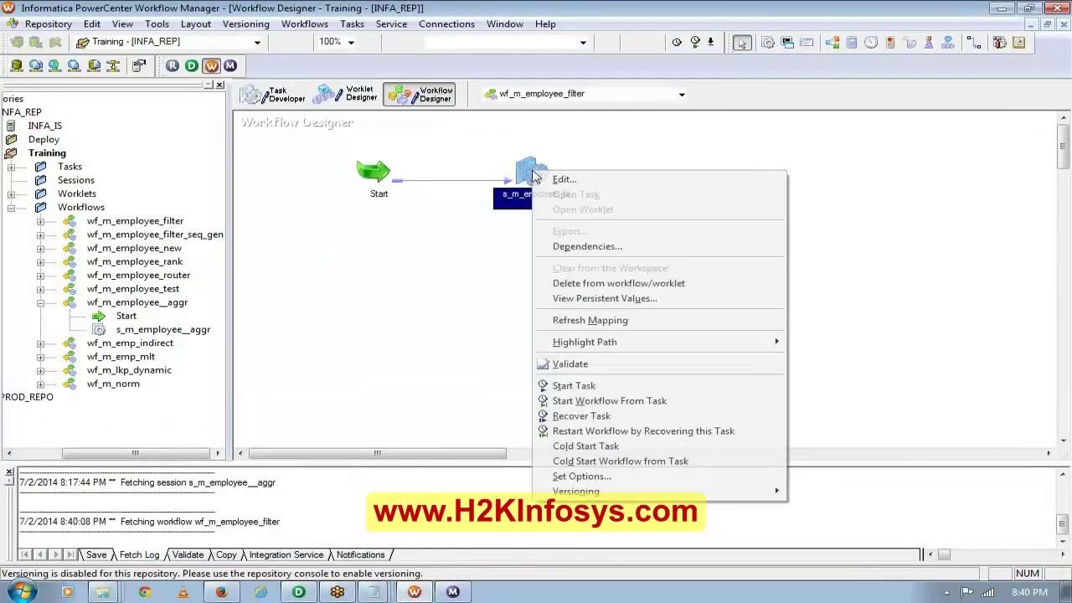
click(593, 321)
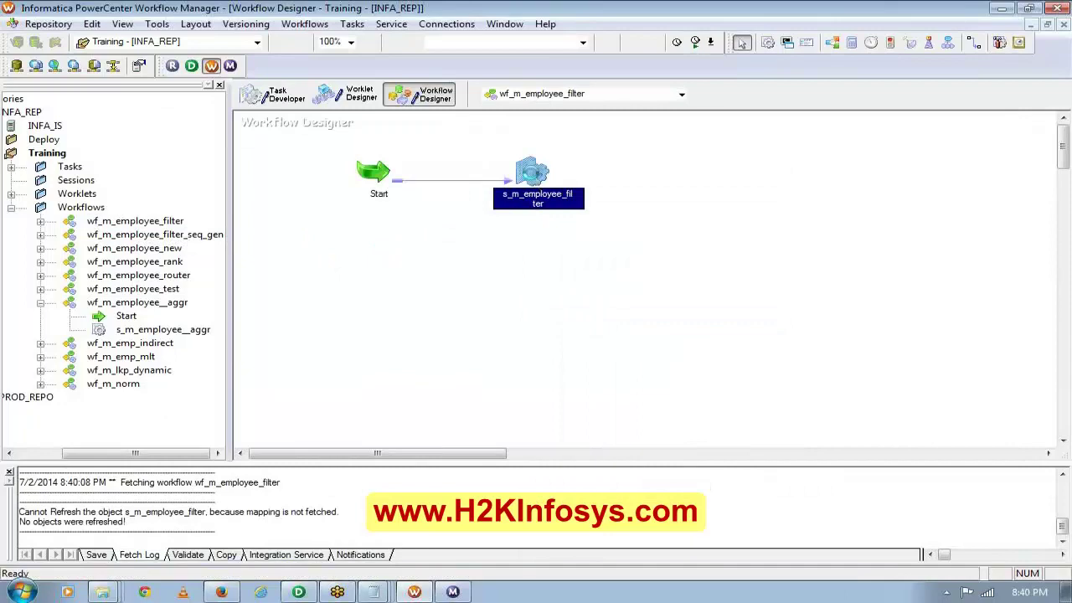
right_click(531, 173)
click(589, 322)
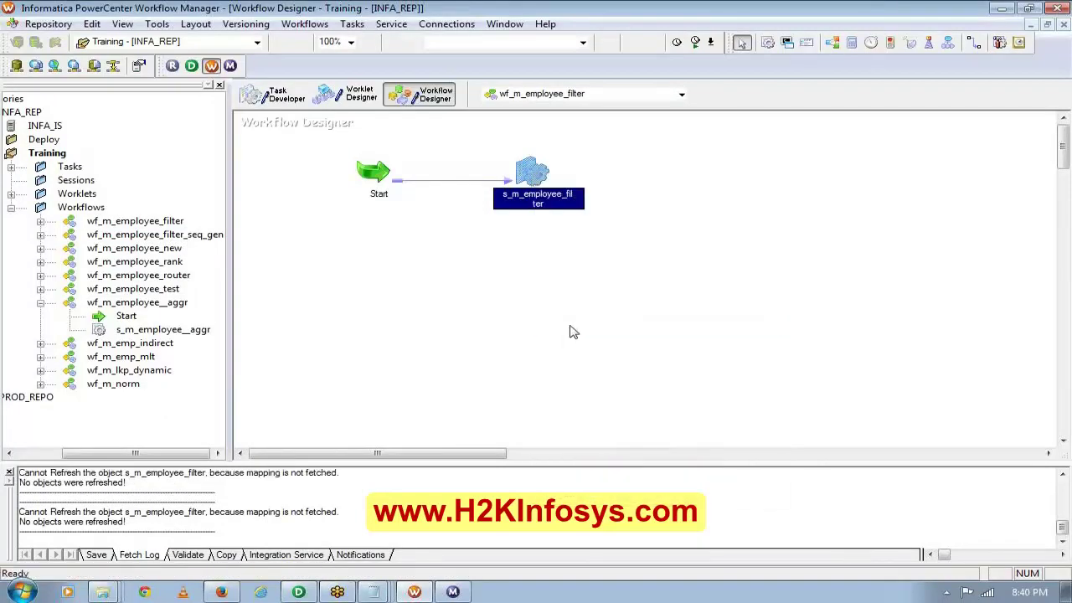
Switch to PowerCenter Designer, expand the srt Sorter of m_employee_filter and try to save the mapping again.
click(298, 592)
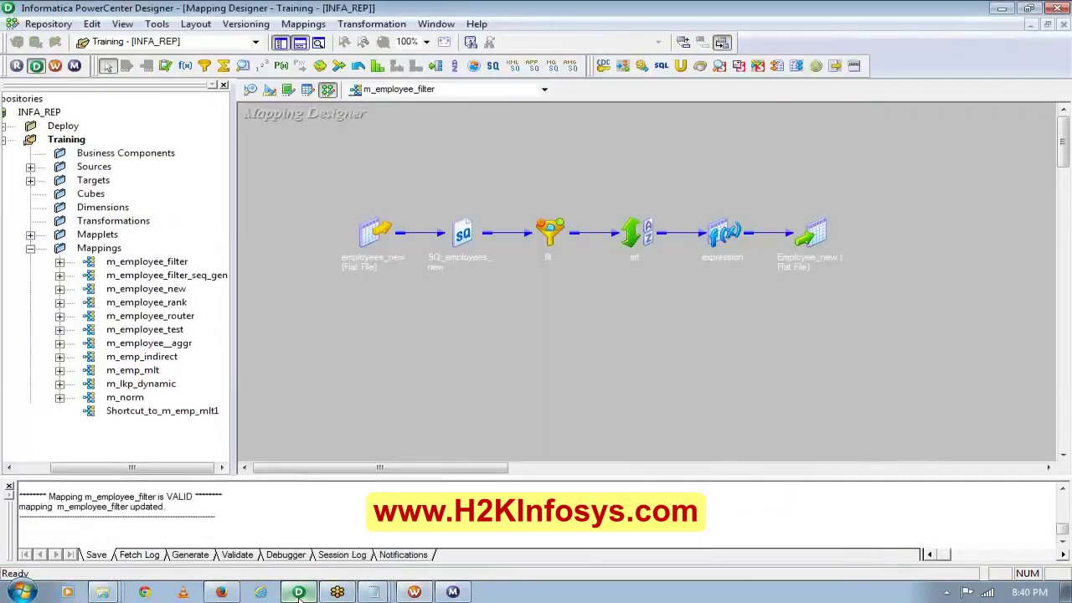
double_click(631, 233)
click(509, 317)
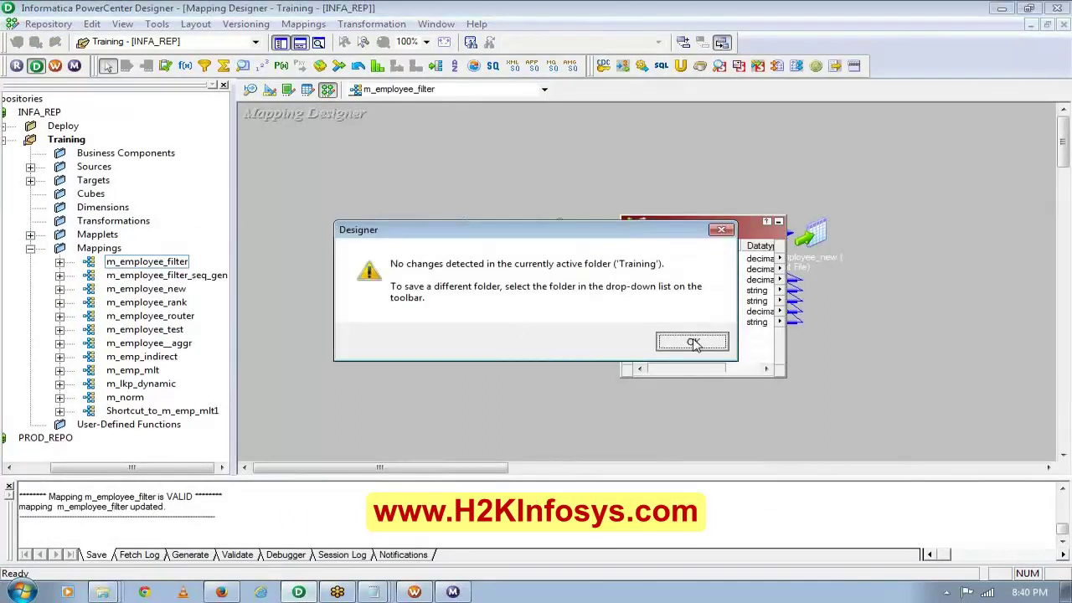
Switch to Workflow Manager and review the flt and srt transformation properties in the mapping settings of session s_m_employee_filter.
click(413, 592)
double_click(531, 204)
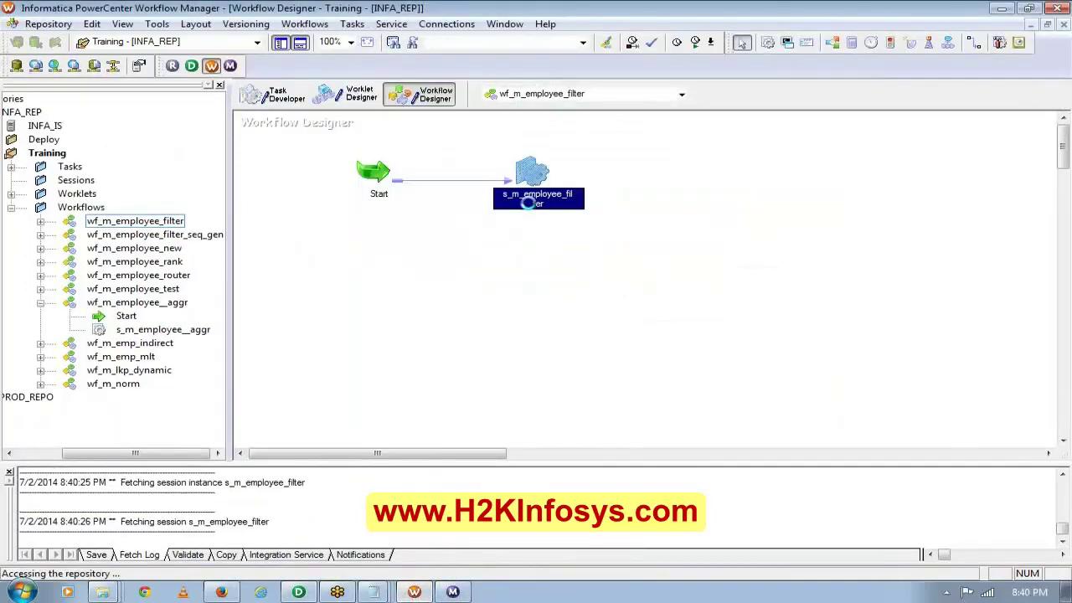
click(466, 127)
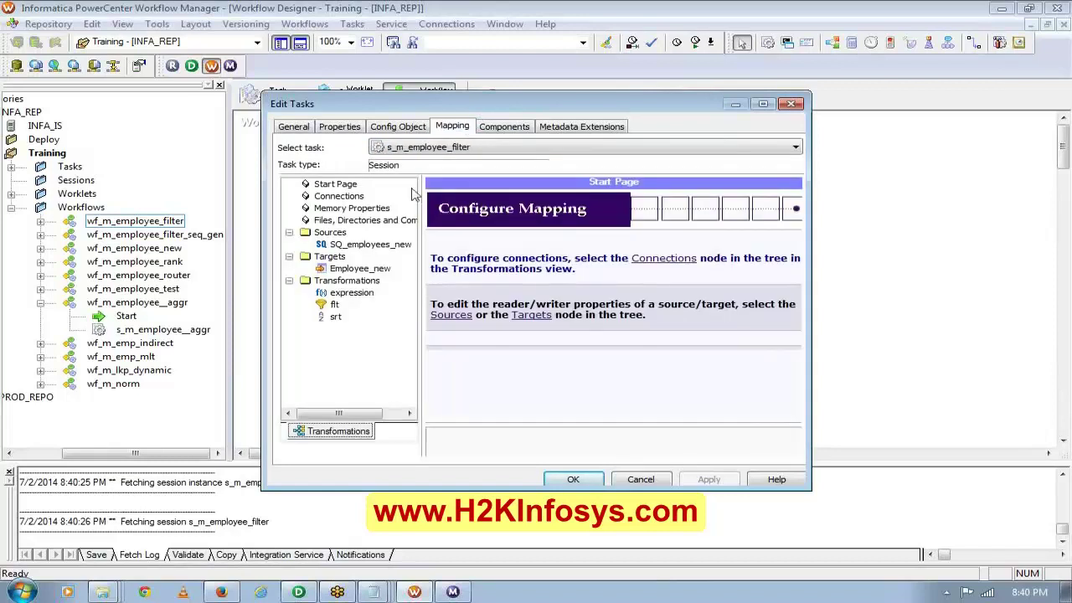
click(334, 305)
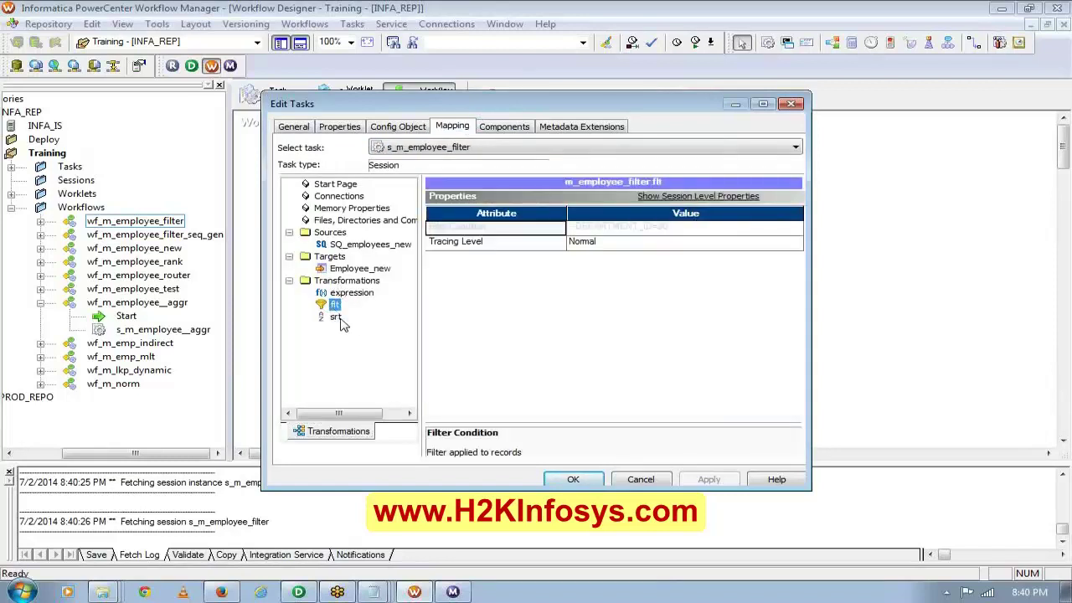
click(335, 317)
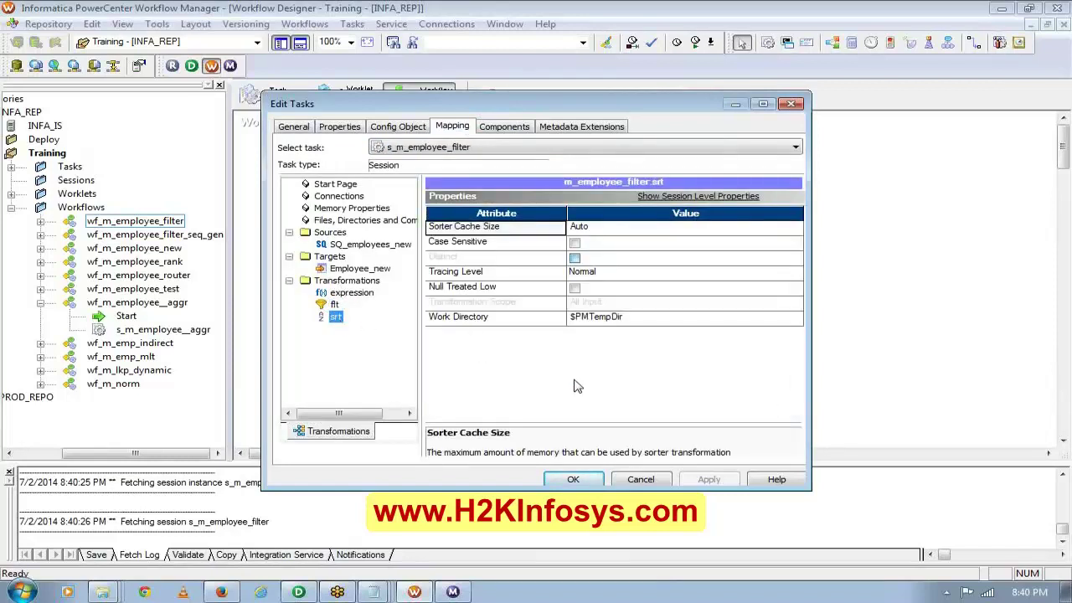
click(573, 479)
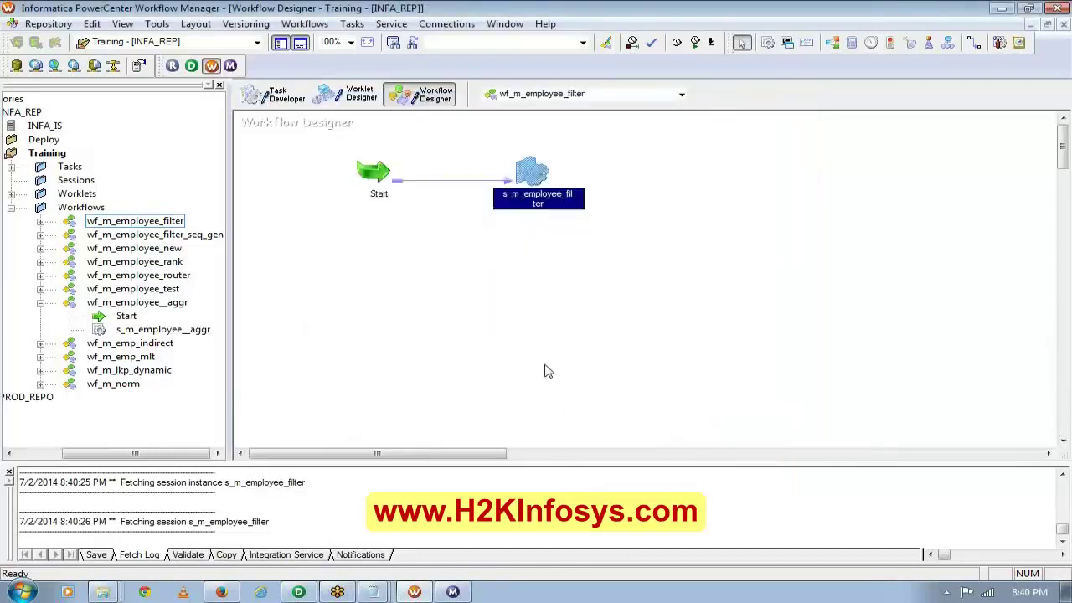
Save and start the wf_m_employee_filter workflow, then check the source and target statistics of its session in Workflow Monitor.
key(ctrl+s)
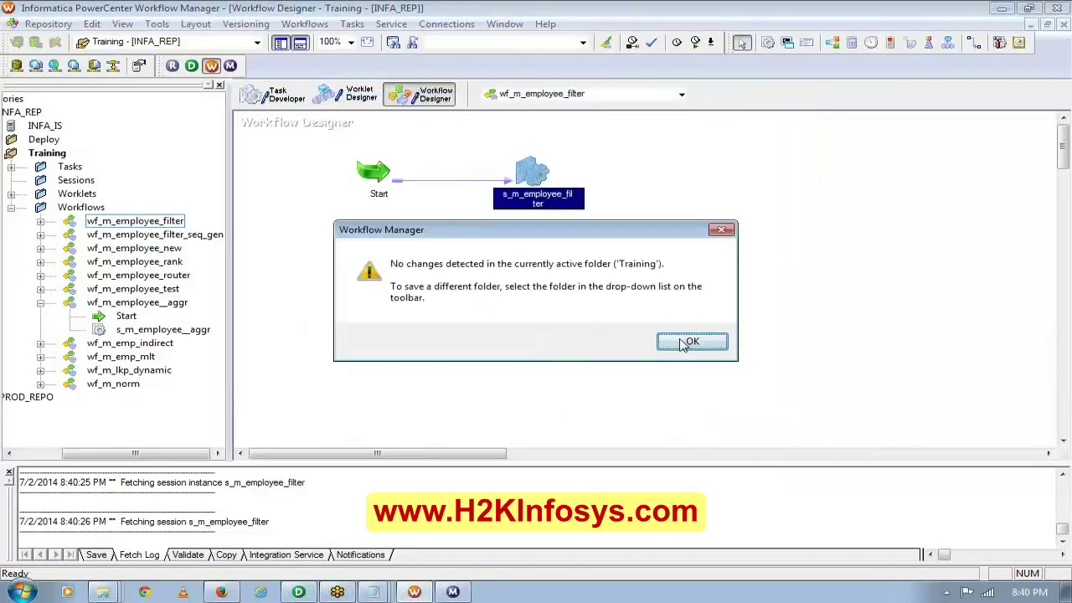
click(690, 341)
click(676, 343)
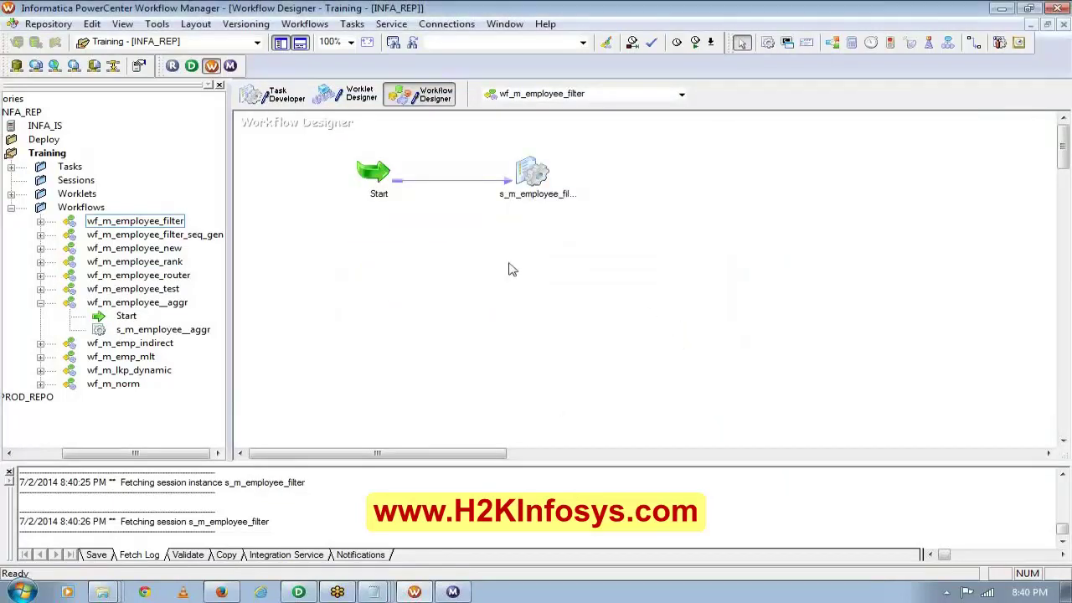
right_click(494, 232)
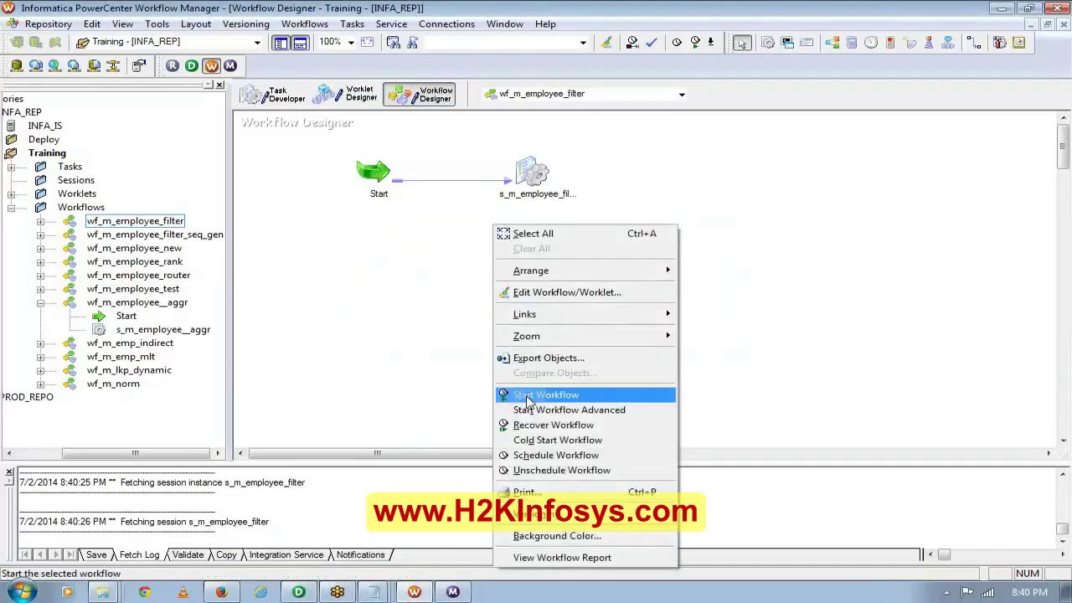
click(527, 402)
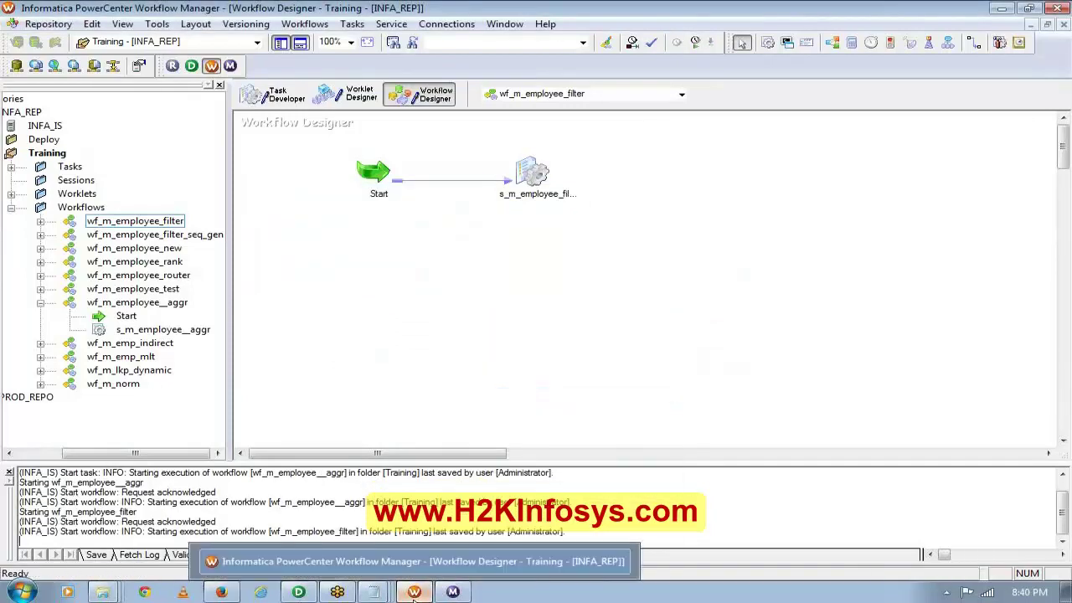
click(453, 592)
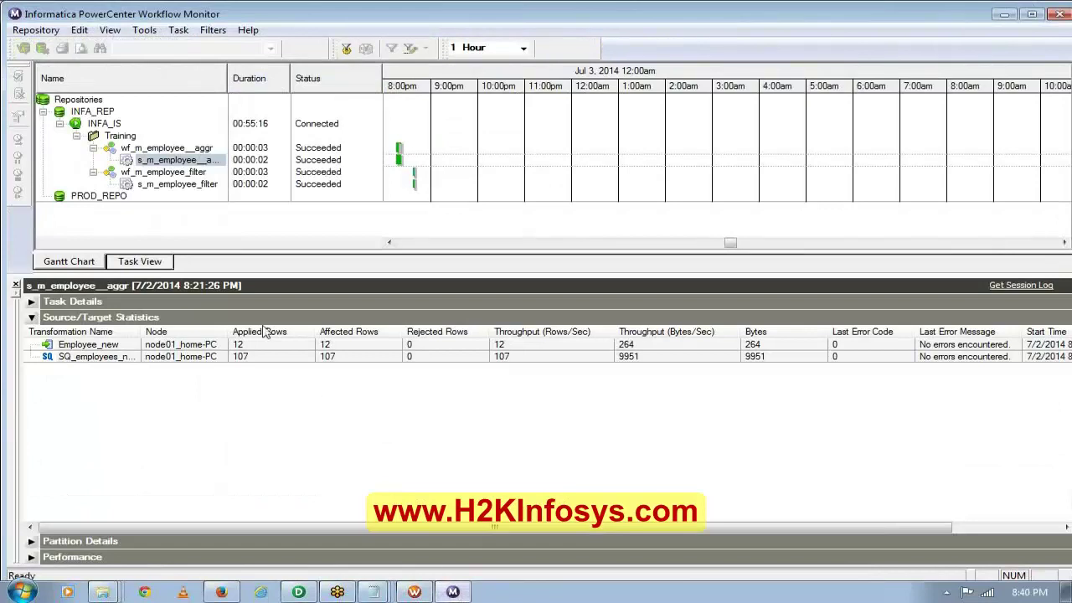
click(178, 184)
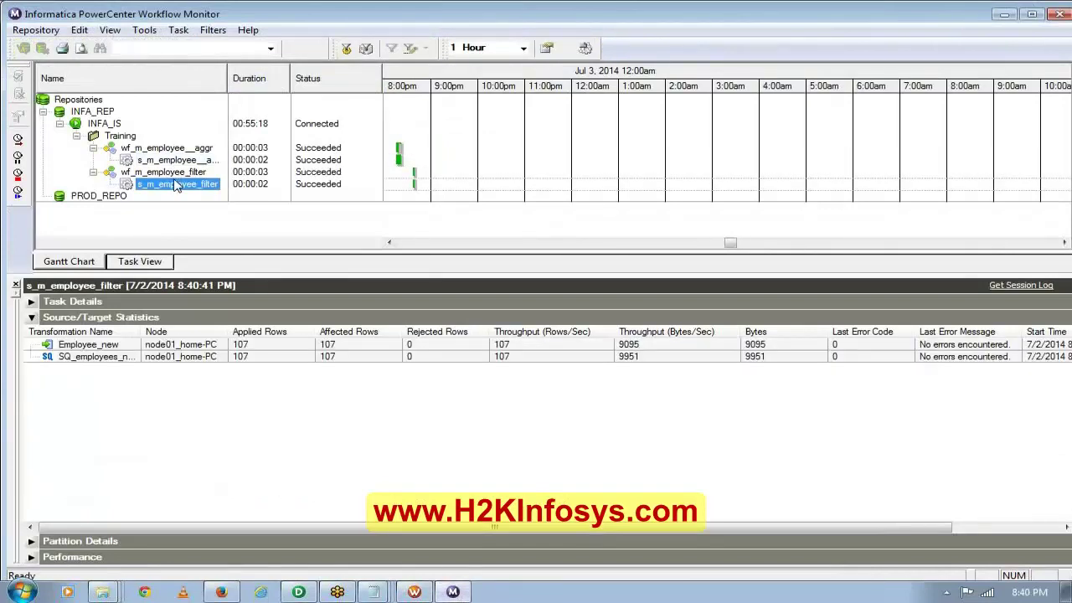
Refresh the Tgtfiles folder, open the employee_filter text file maximized and examine its department order and NET_SALARY column.
click(102, 592)
click(104, 536)
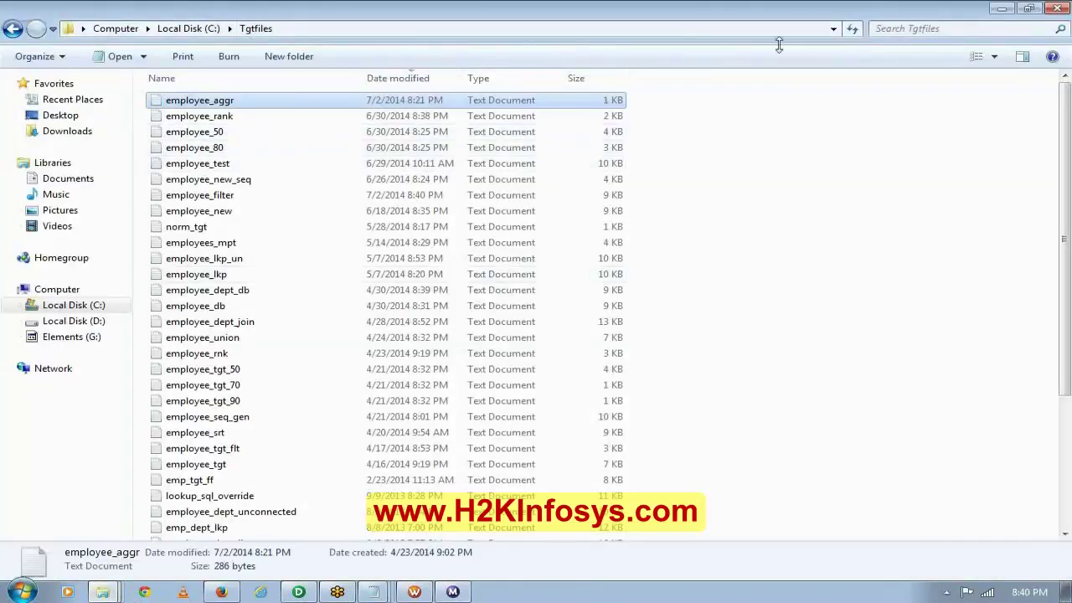
click(853, 28)
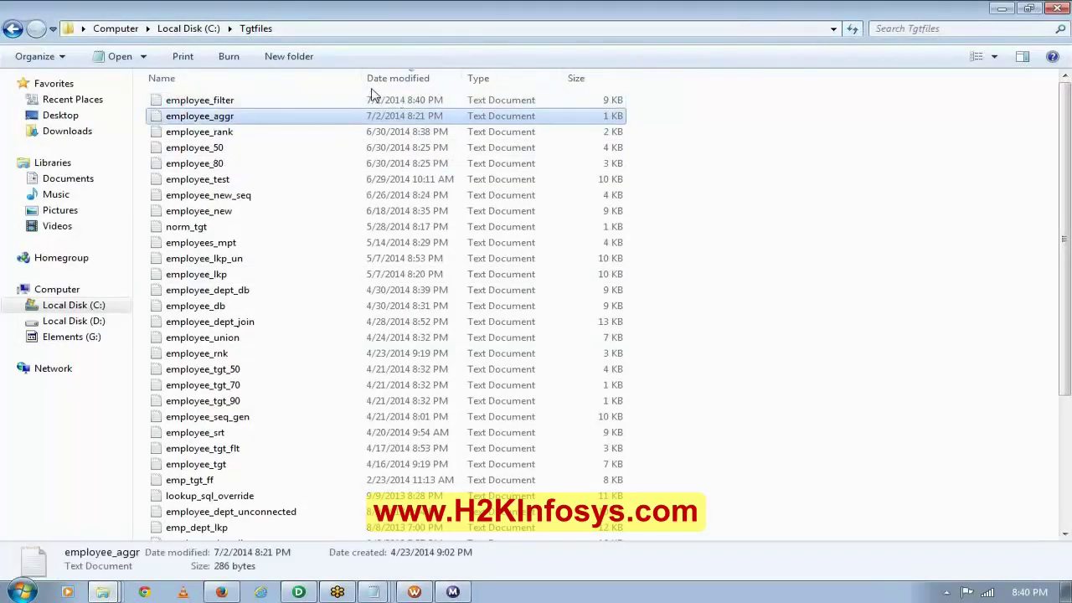
double_click(246, 102)
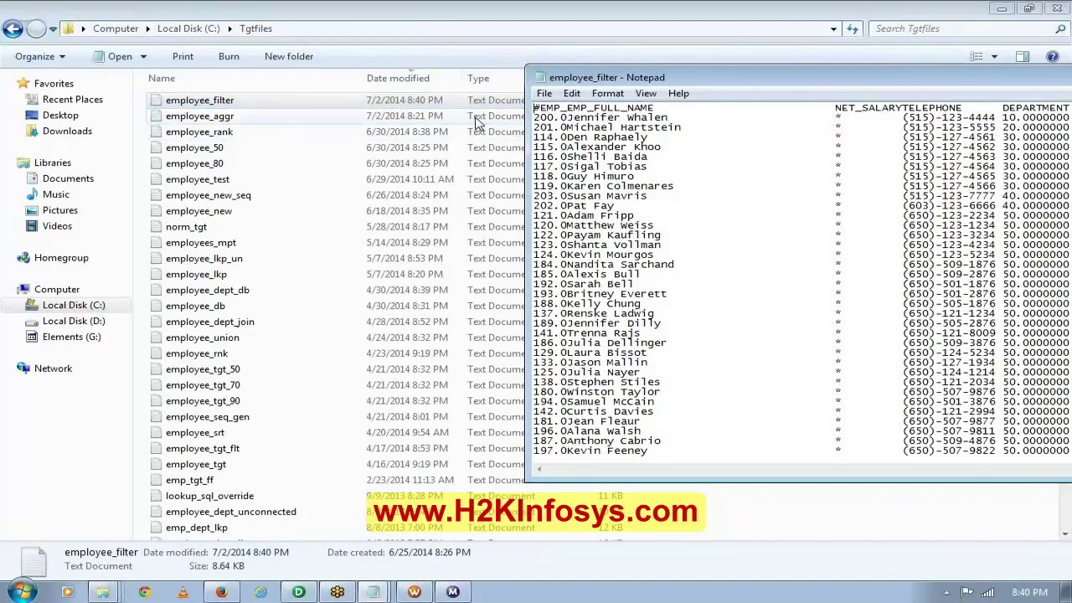
double_click(627, 77)
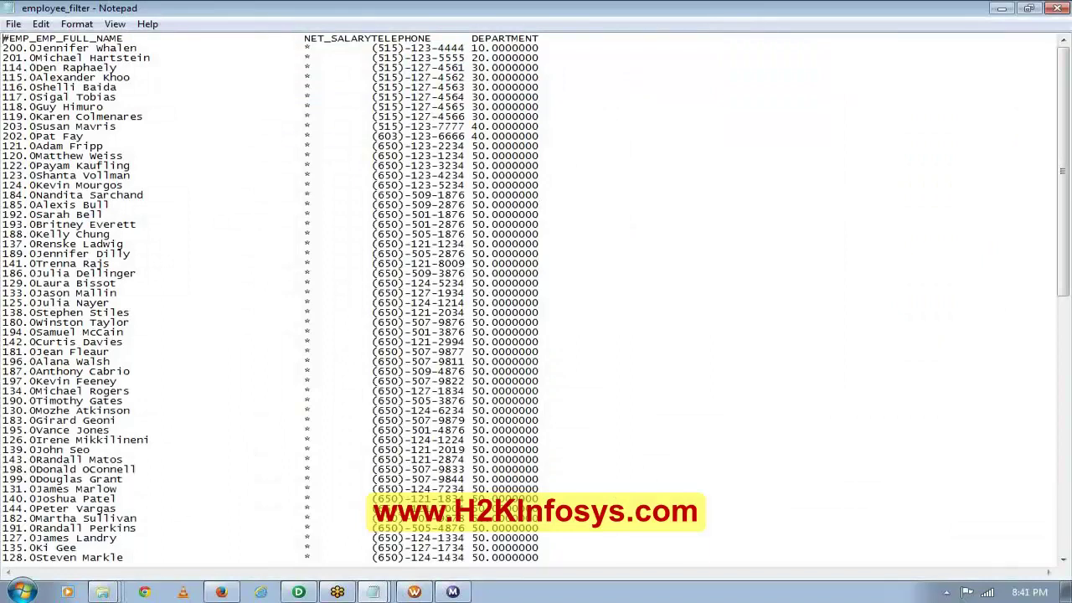
drag(539, 48, 358, 47)
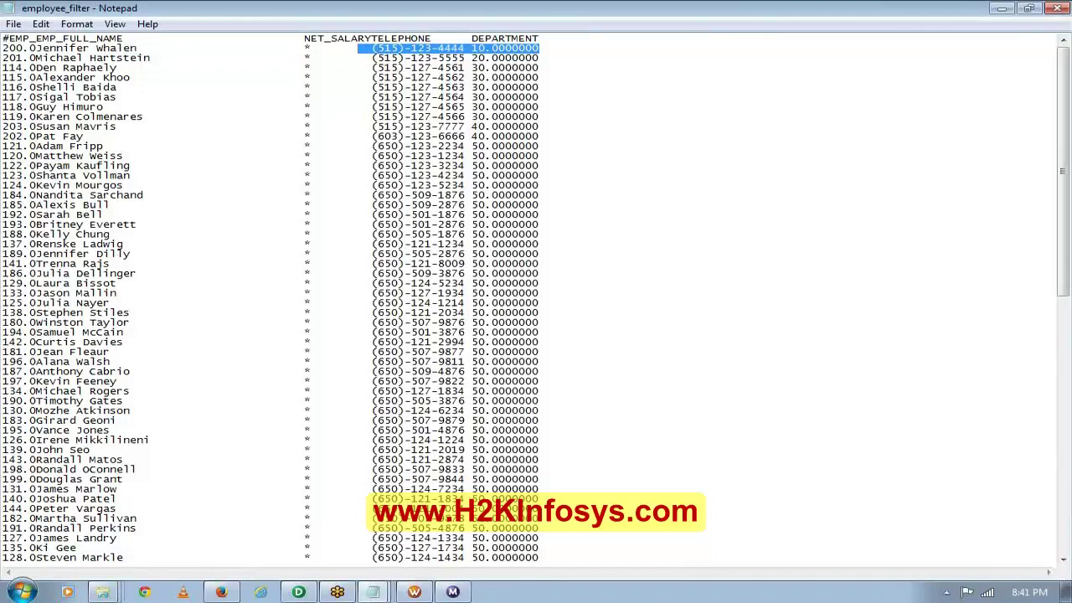
drag(538, 117, 2, 72)
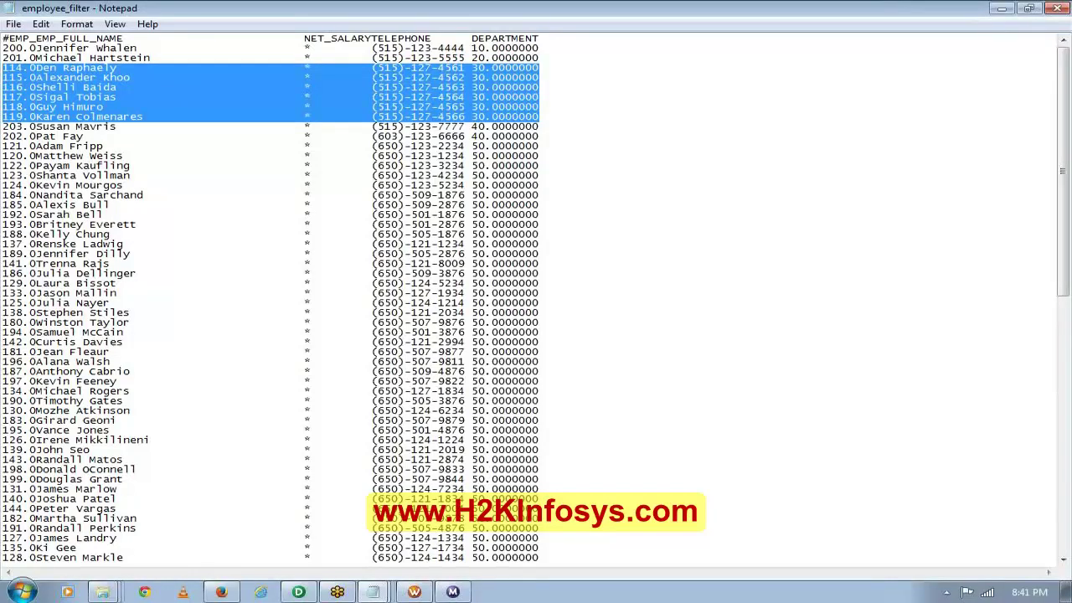
Switch to Designer and inspect how the srt Sorter's ports link to the expression transformation, checking the SALARY port there.
click(298, 593)
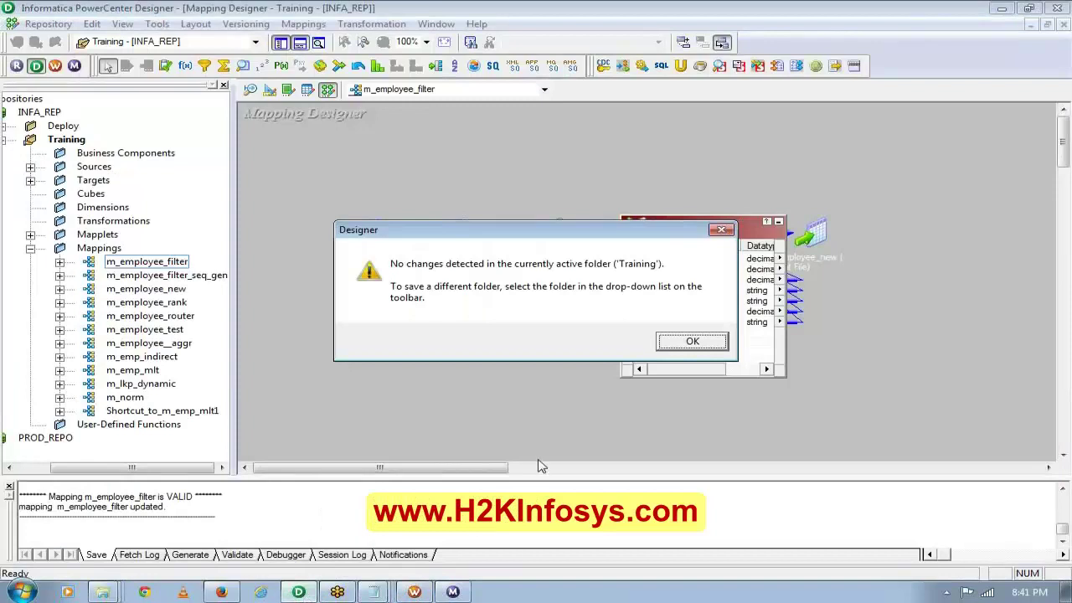
click(686, 342)
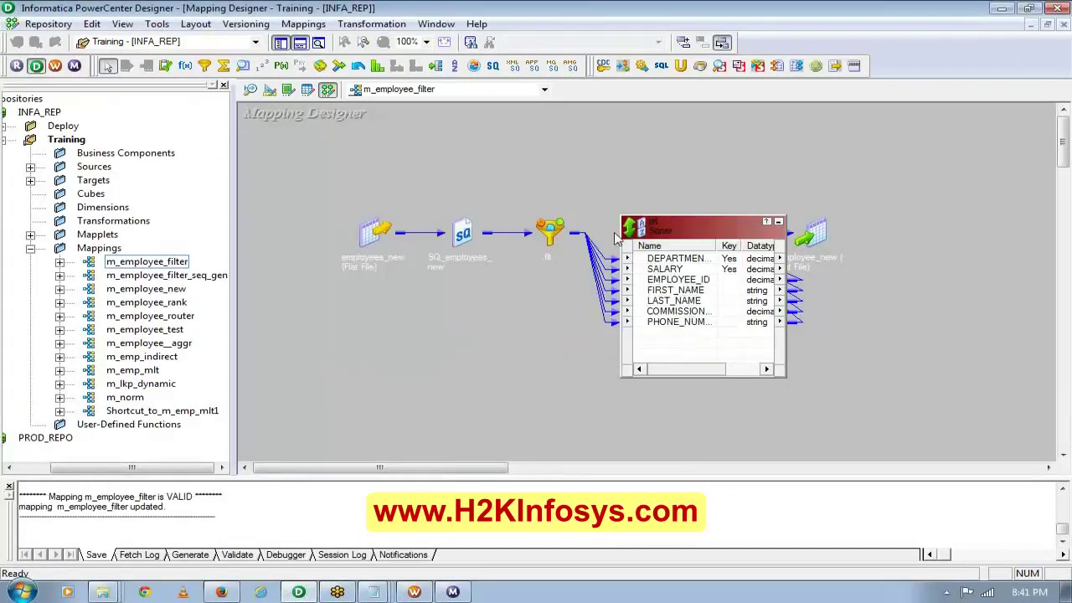
click(552, 233)
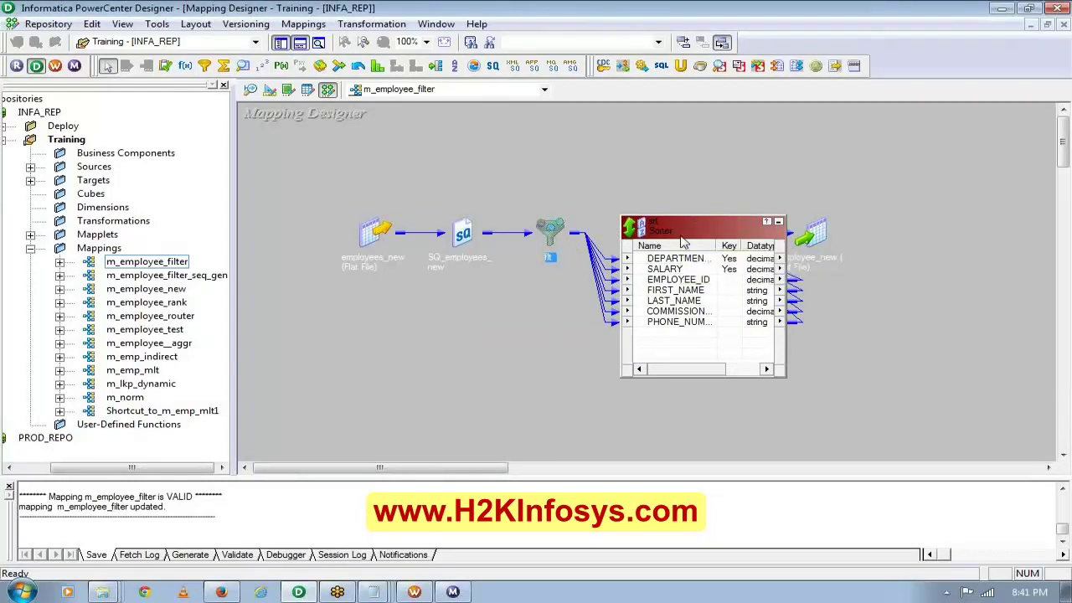
drag(684, 241, 480, 259)
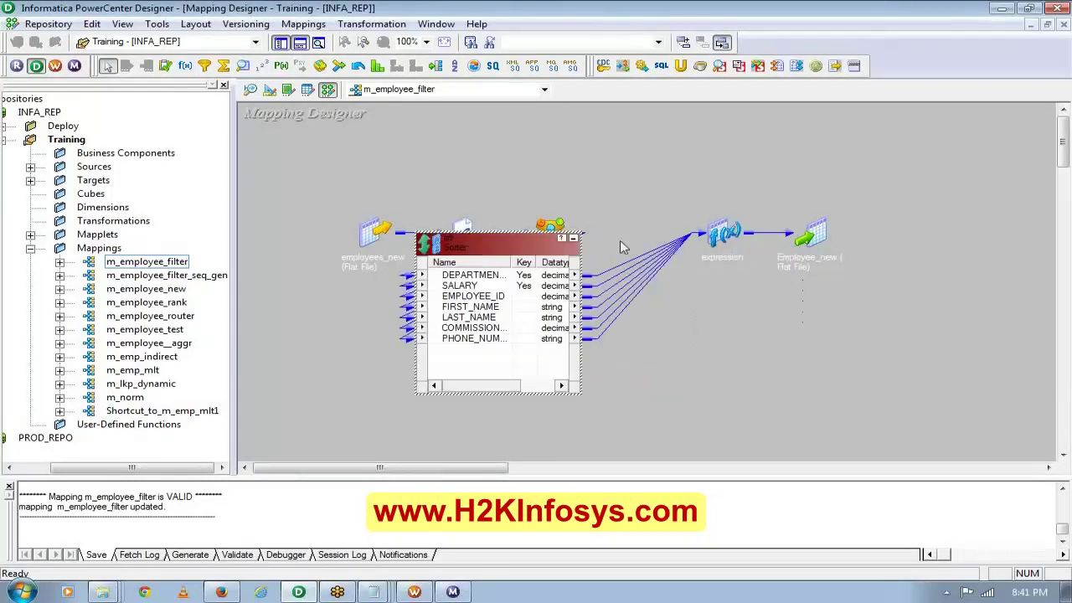
double_click(722, 233)
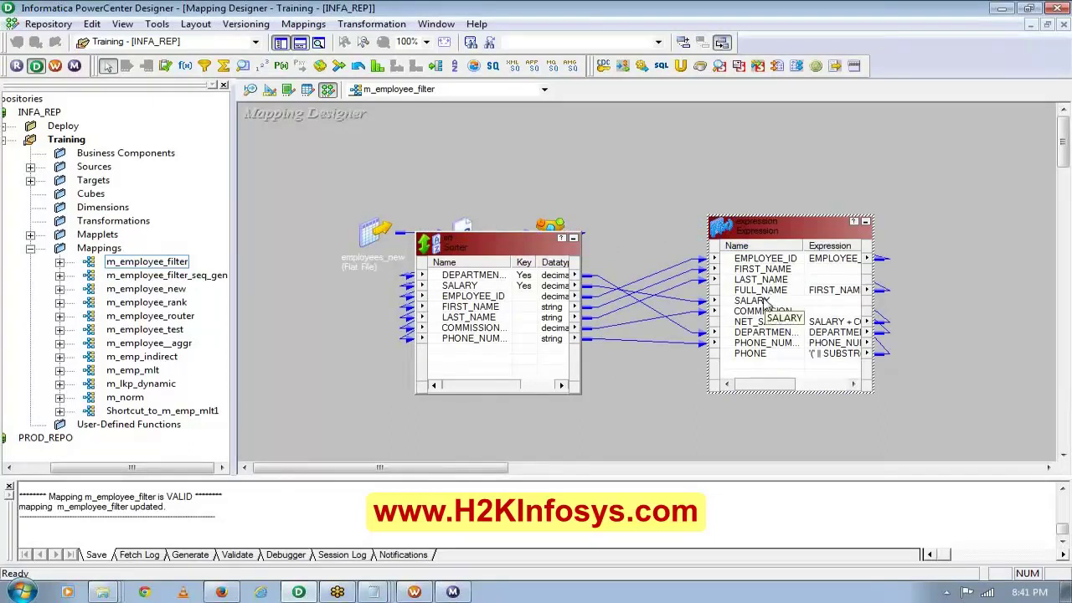
double_click(771, 299)
click(476, 298)
click(438, 482)
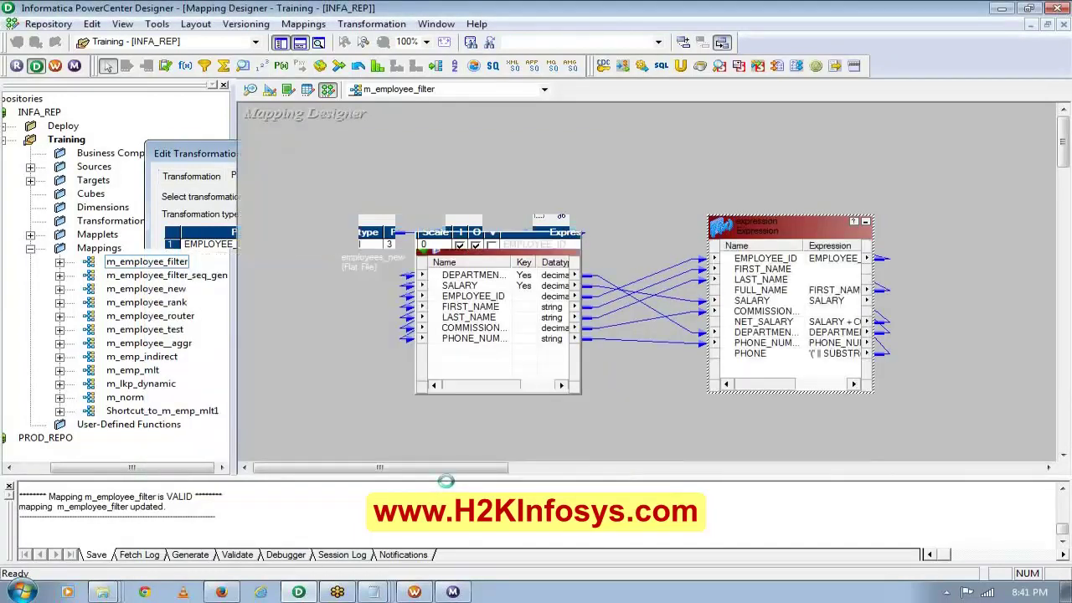
Move the expression beside srt, expand the Employee_new target and link SALARY to its NET_SALARY column, replacing the existing link.
drag(752, 240, 628, 216)
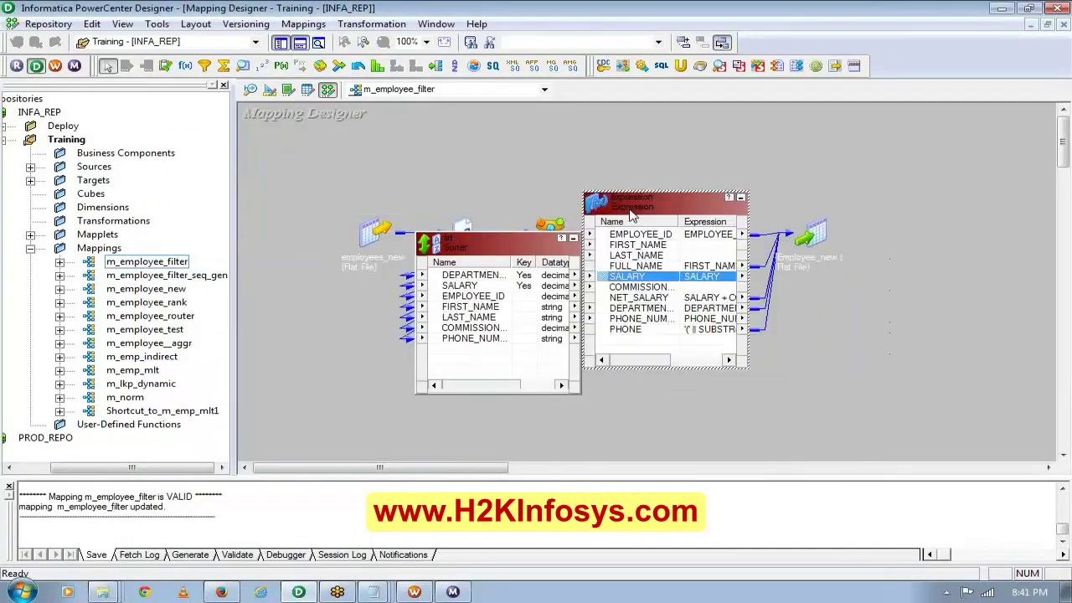
click(823, 238)
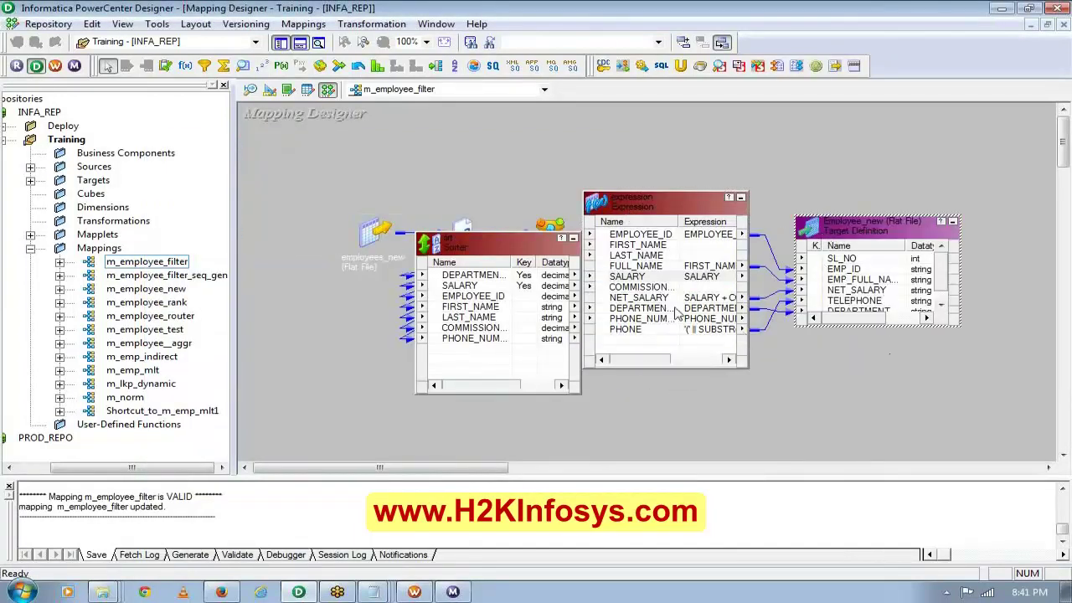
drag(692, 278, 834, 293)
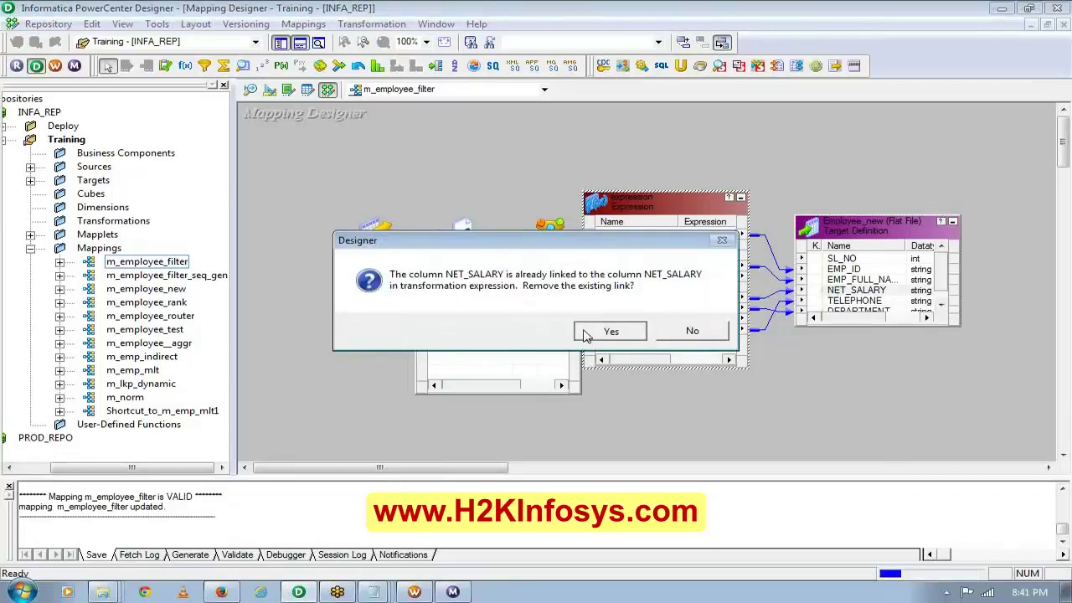
click(587, 331)
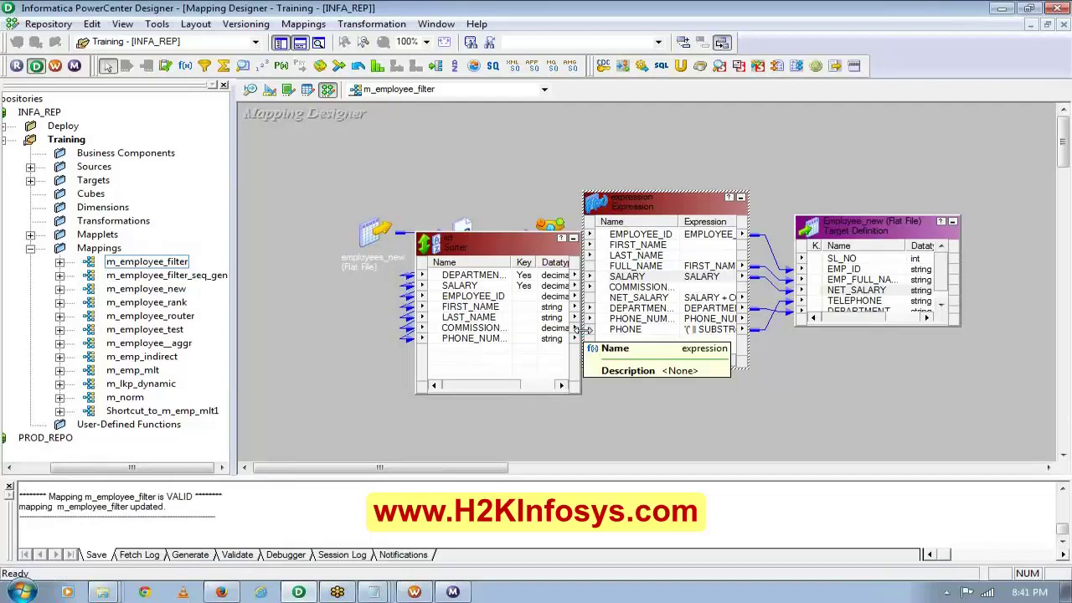
Arrange all objects of the relinked mapping as icons and try to save it.
right_click(349, 290)
click(427, 327)
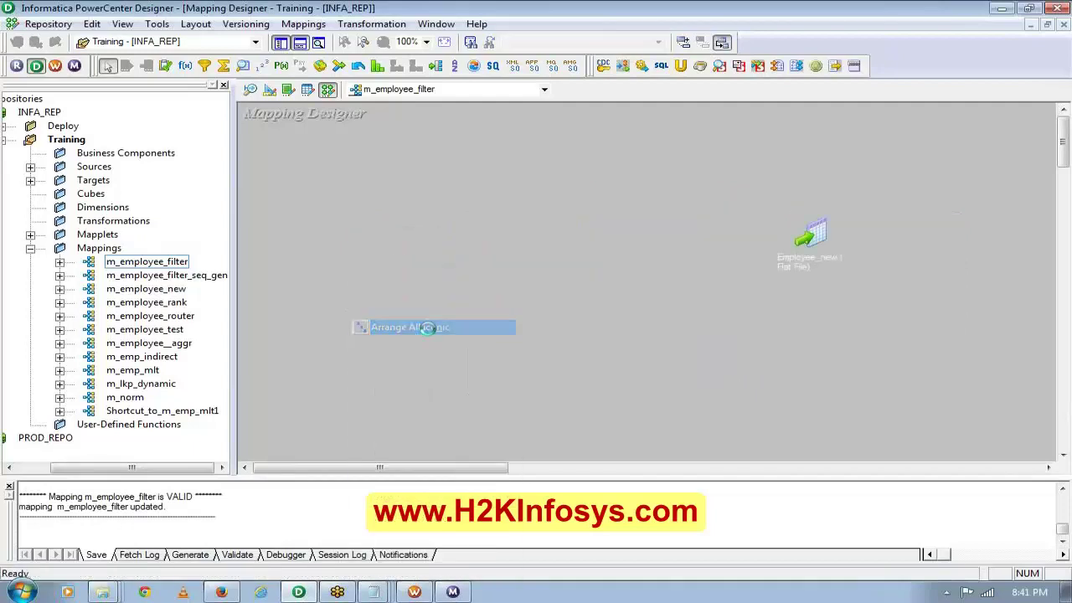
key(ctrl+s)
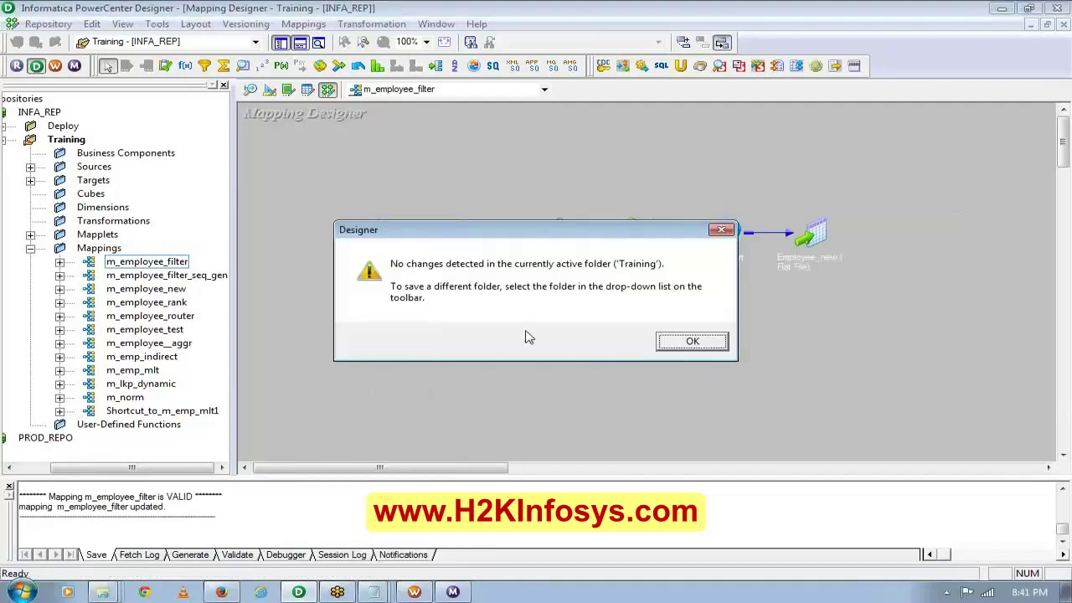
click(668, 345)
click(692, 341)
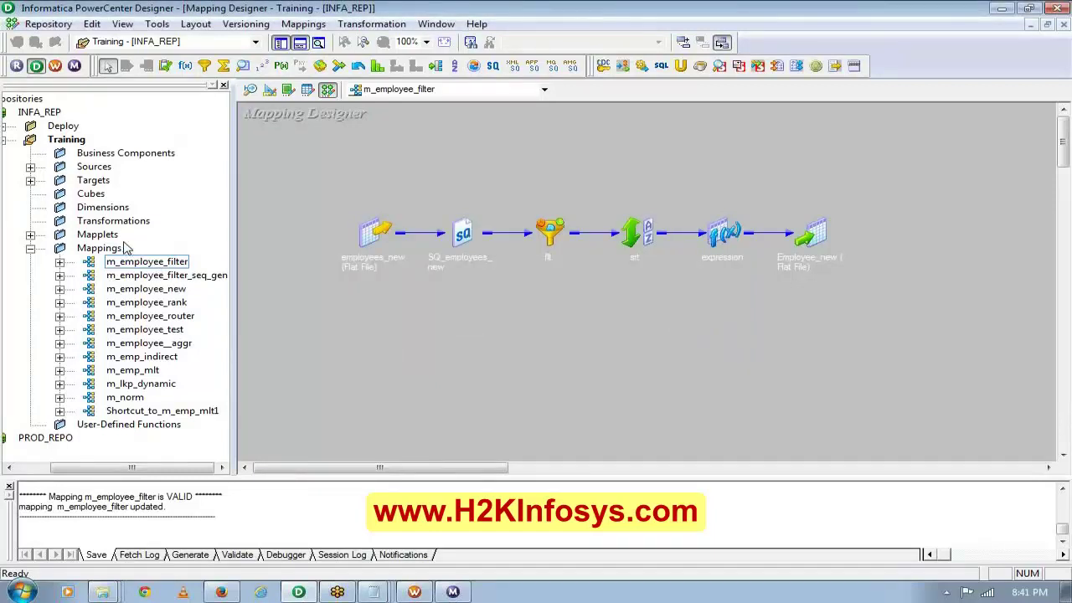
Try to reload the Training folder in the repository tree and expand the Employee_new target to check its column links.
right_click(69, 143)
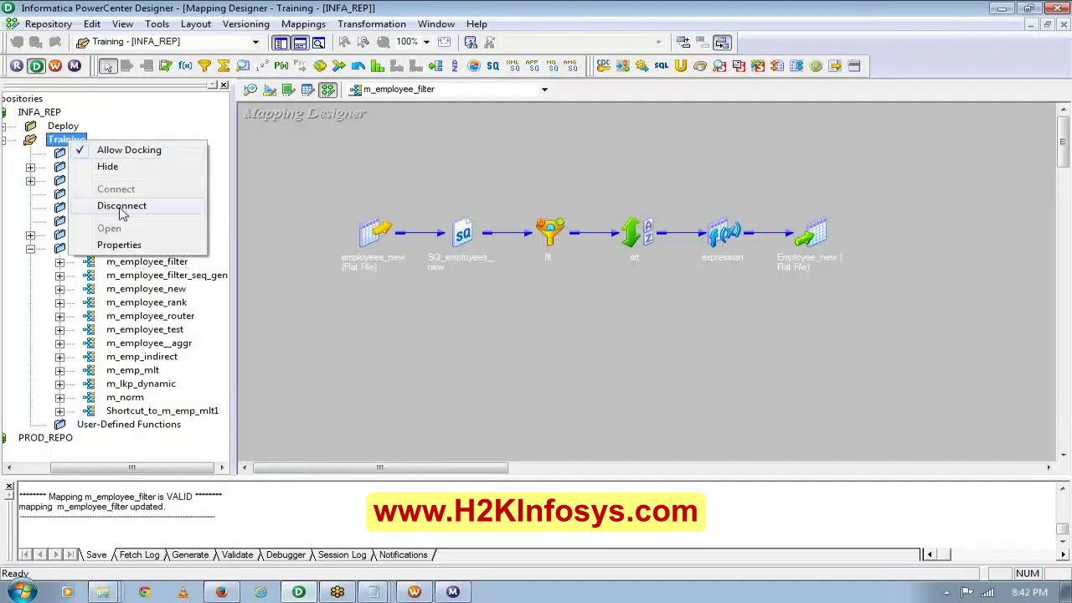
click(117, 207)
double_click(105, 140)
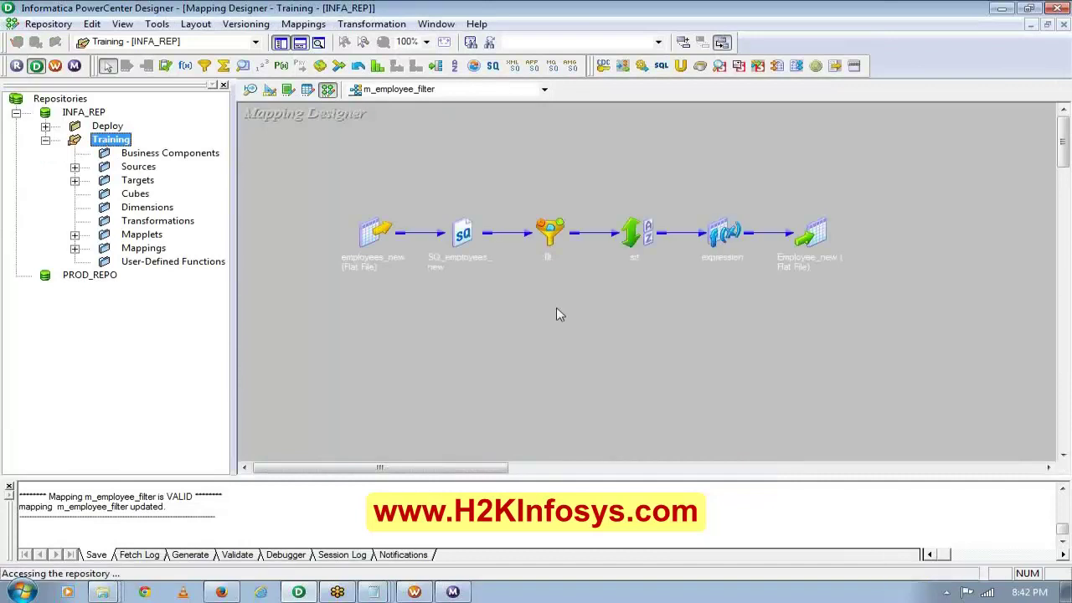
click(812, 234)
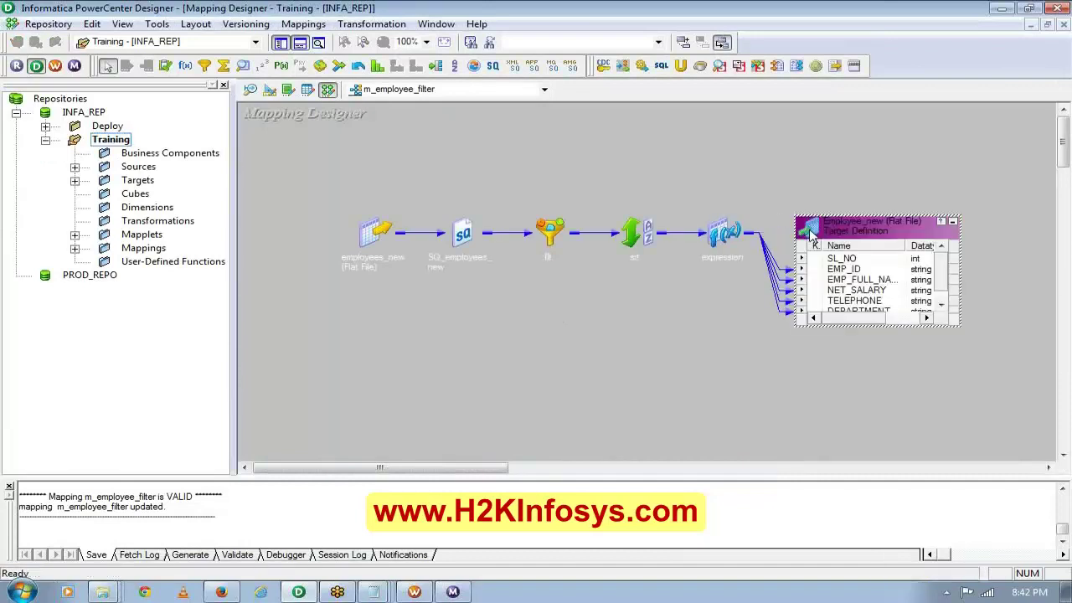
Expand the expression transformation and reposition it so its port links to the Employee_new target can be checked.
click(726, 233)
drag(725, 235, 608, 246)
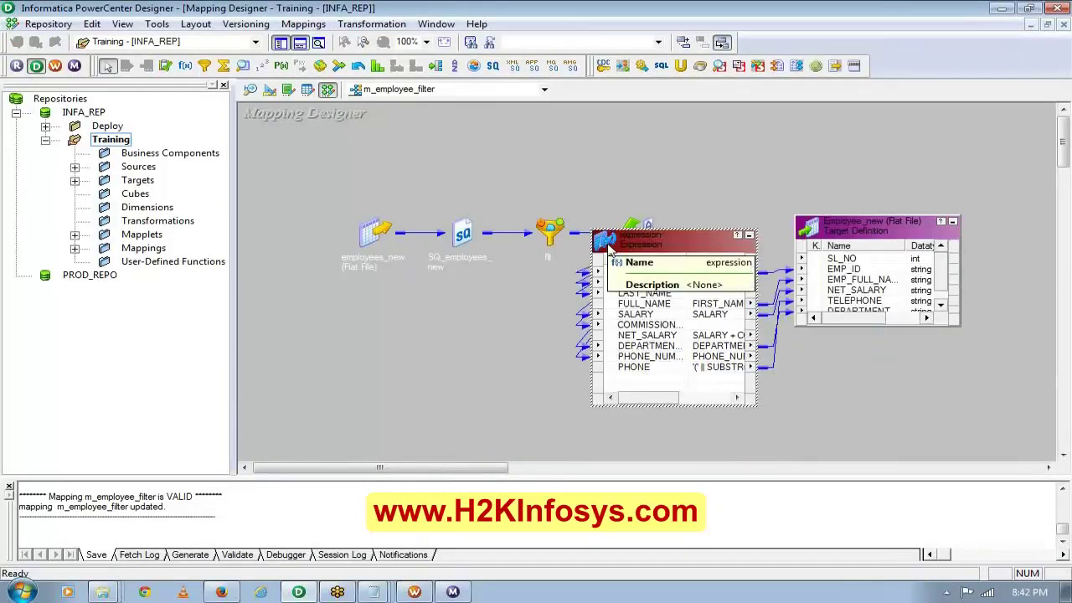
Switch to Workflow Manager, refresh the mapping of session s_m_employee_filter, save the workflow and start it.
click(414, 592)
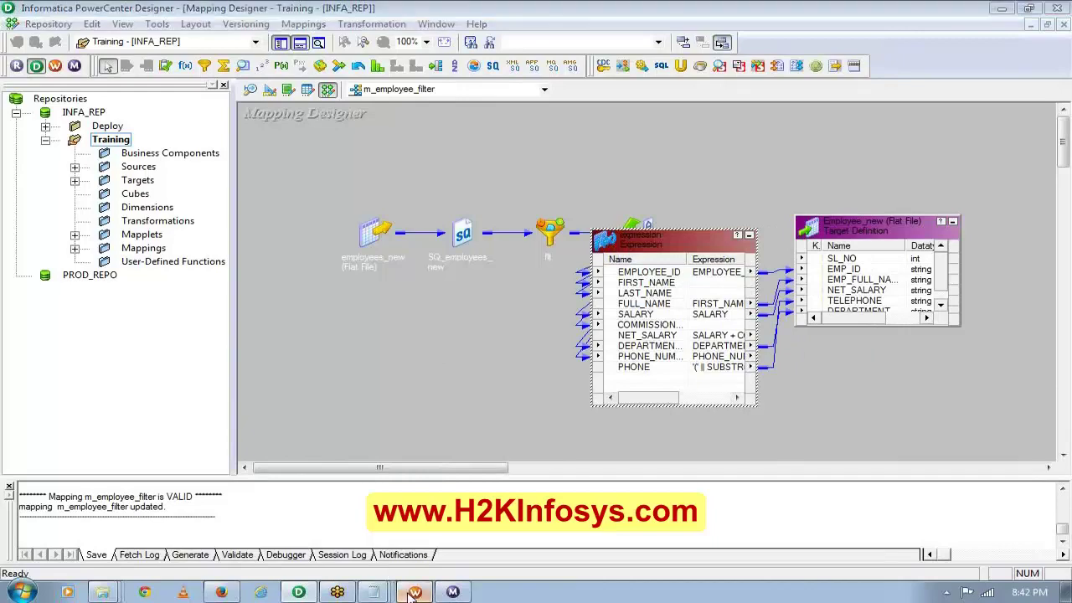
right_click(523, 172)
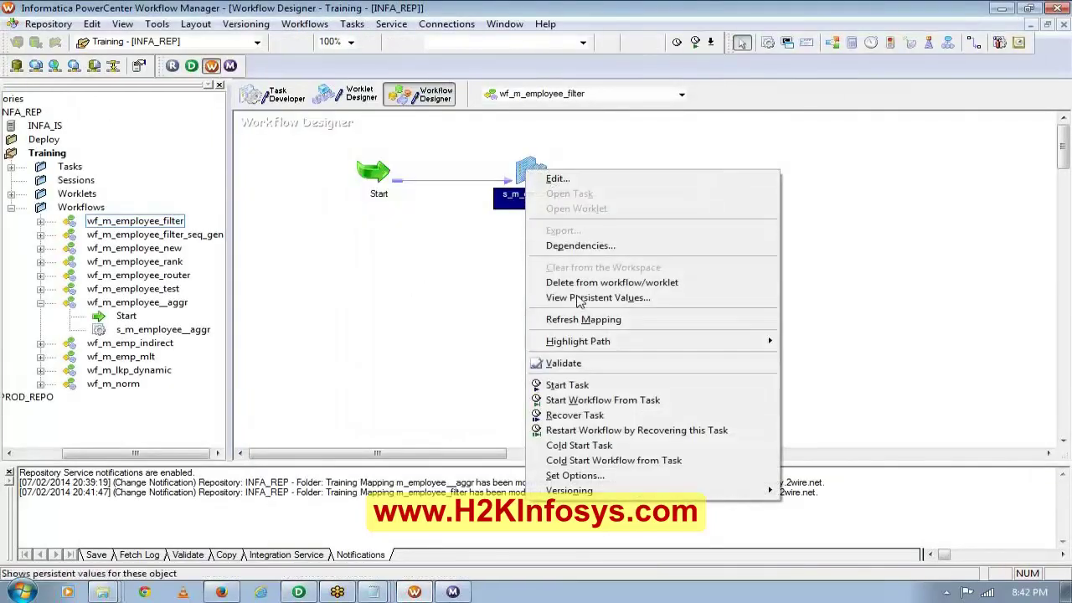
click(578, 320)
key(ctrl+s)
right_click(572, 328)
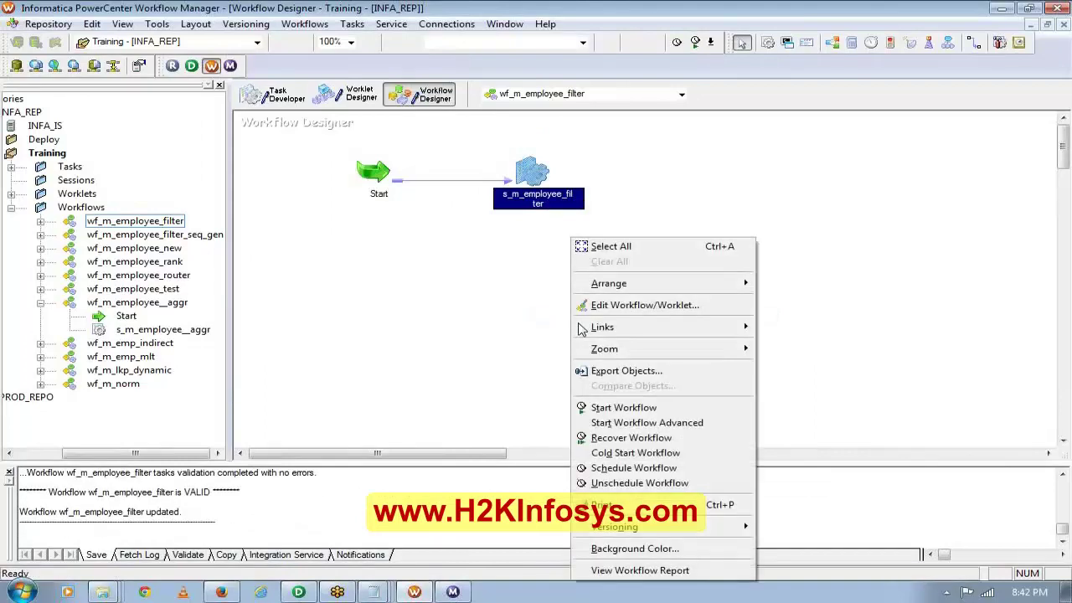
click(620, 407)
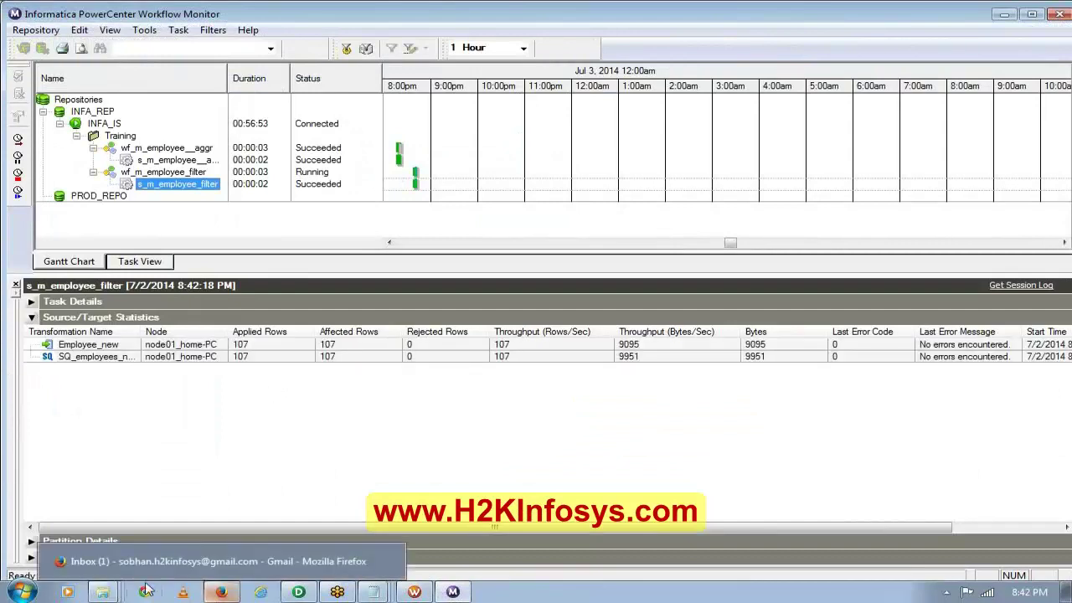
Open the regenerated employee_filter file from the Tgtfiles folder in a maximized window and examine the department 30 rows' salary order.
mouse_move(102, 591)
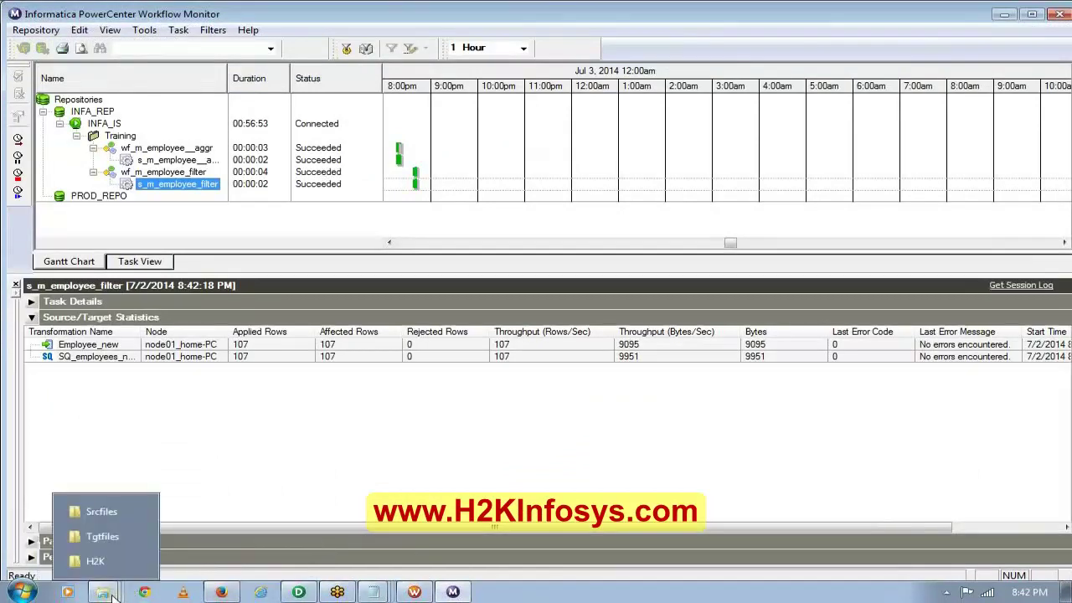
click(104, 536)
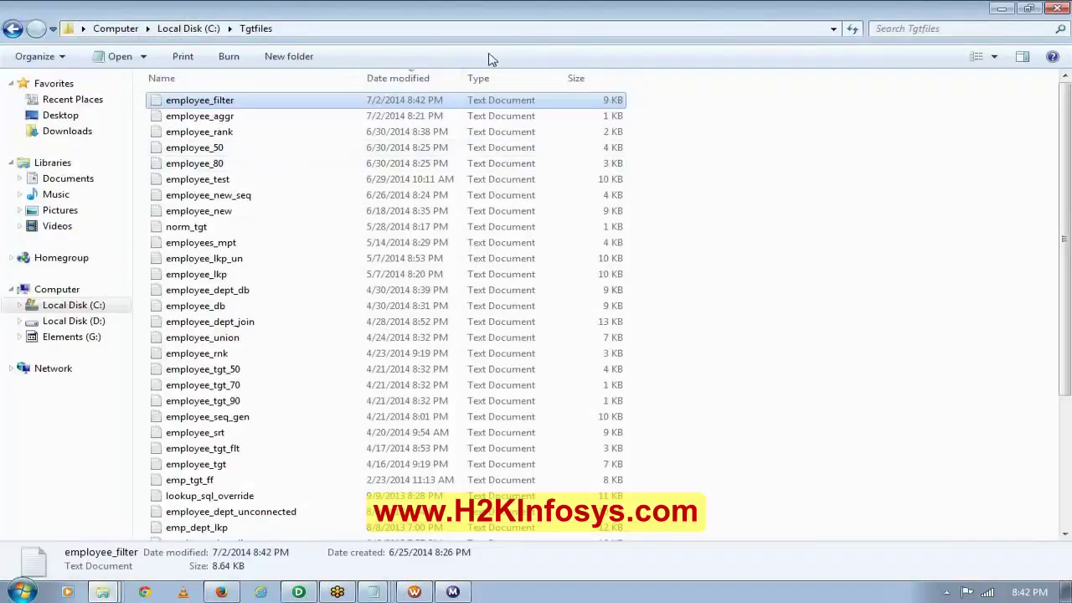
click(851, 29)
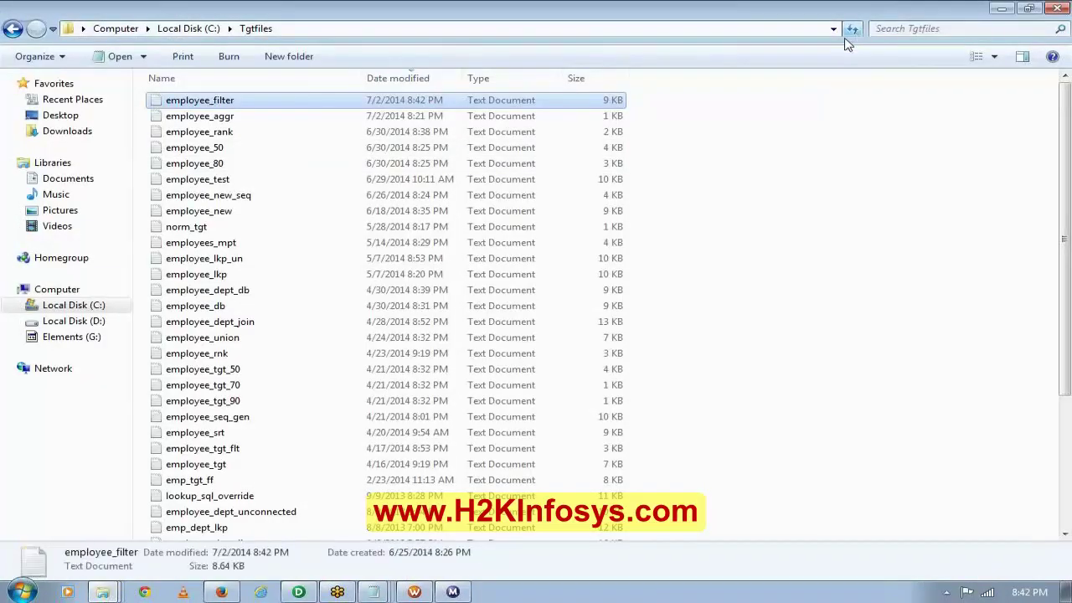
double_click(263, 100)
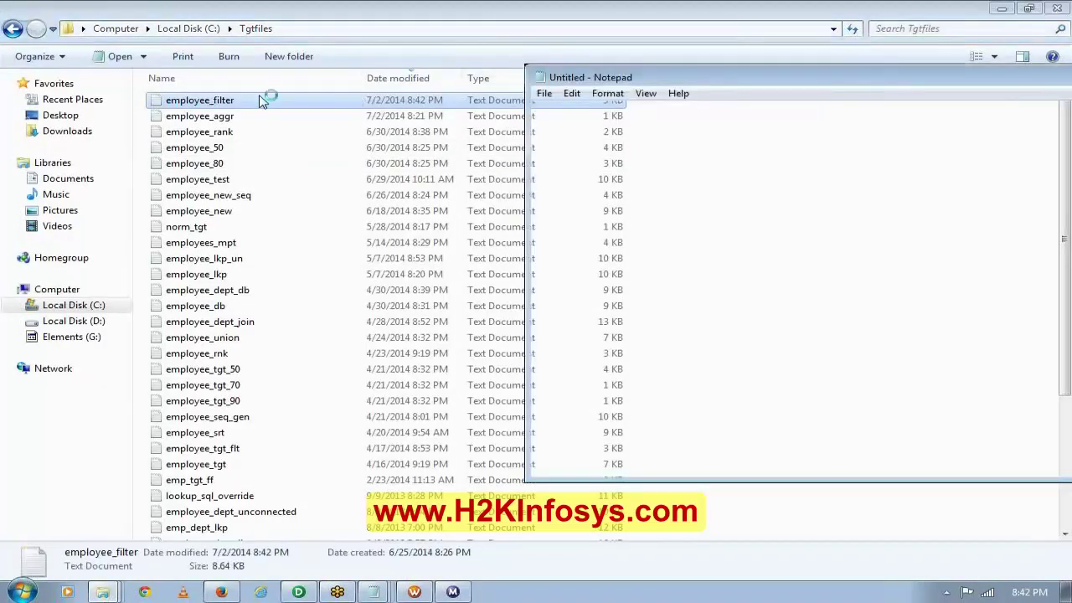
double_click(652, 78)
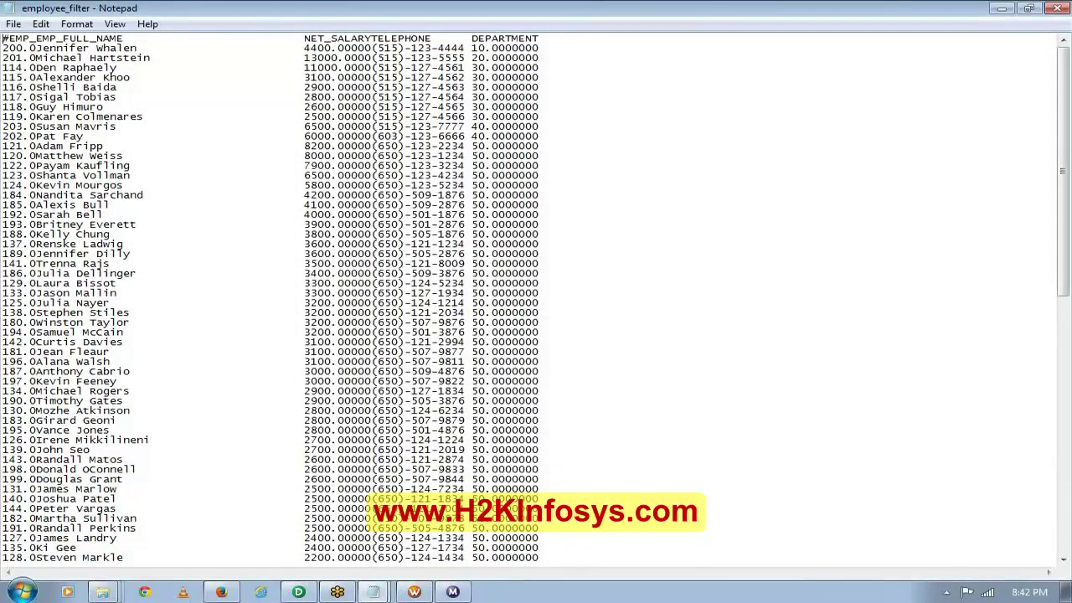
drag(3, 67, 540, 117)
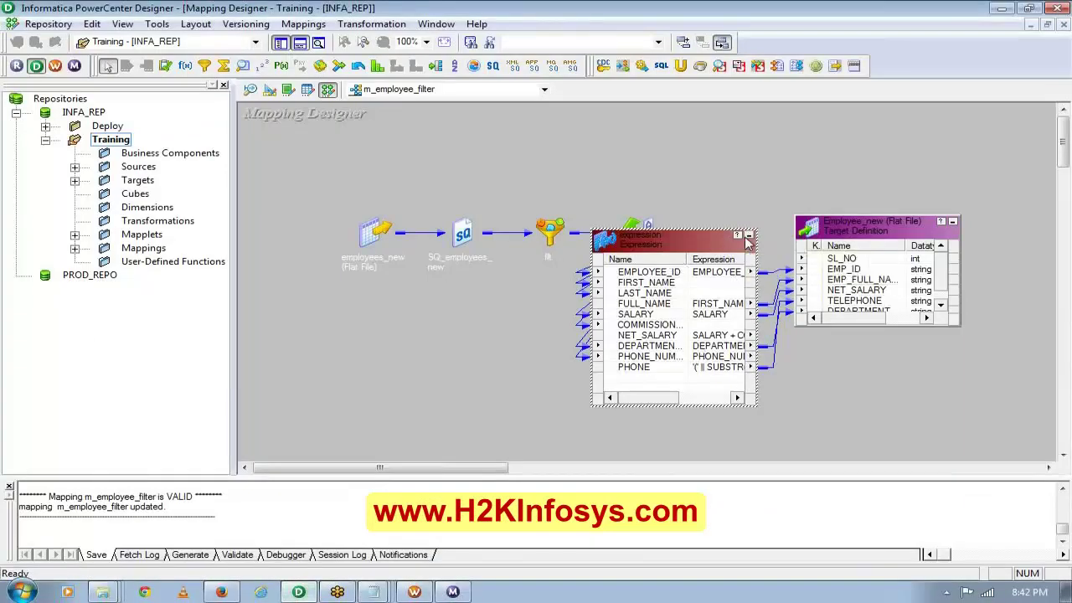
Collapse the expression in Designer and review the srt Sorter's ports, checking the DEPARTMENT_ID and SALARY sort keys.
click(749, 237)
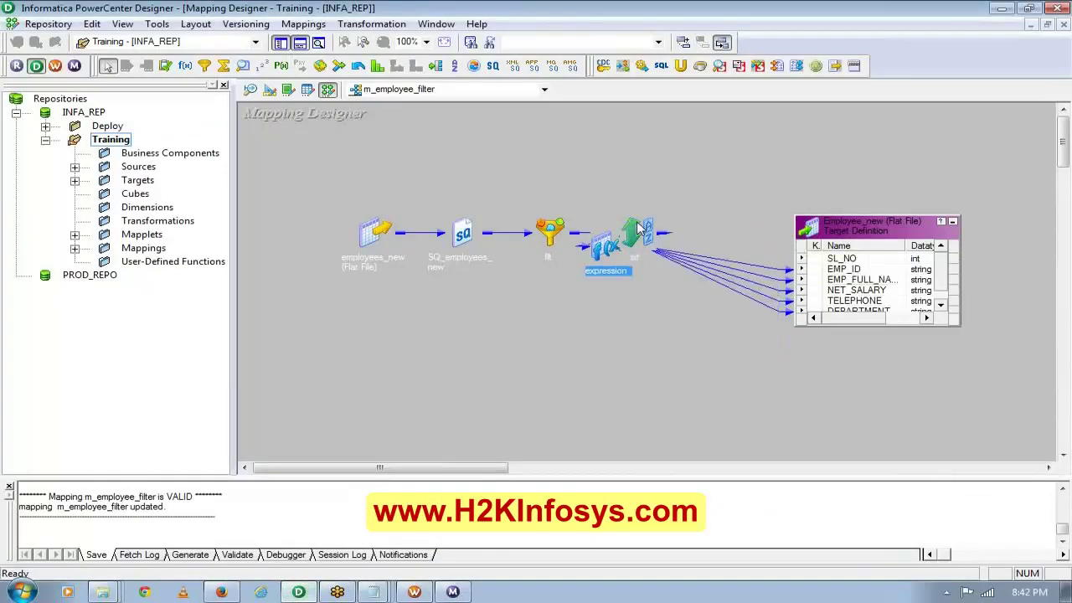
double_click(645, 231)
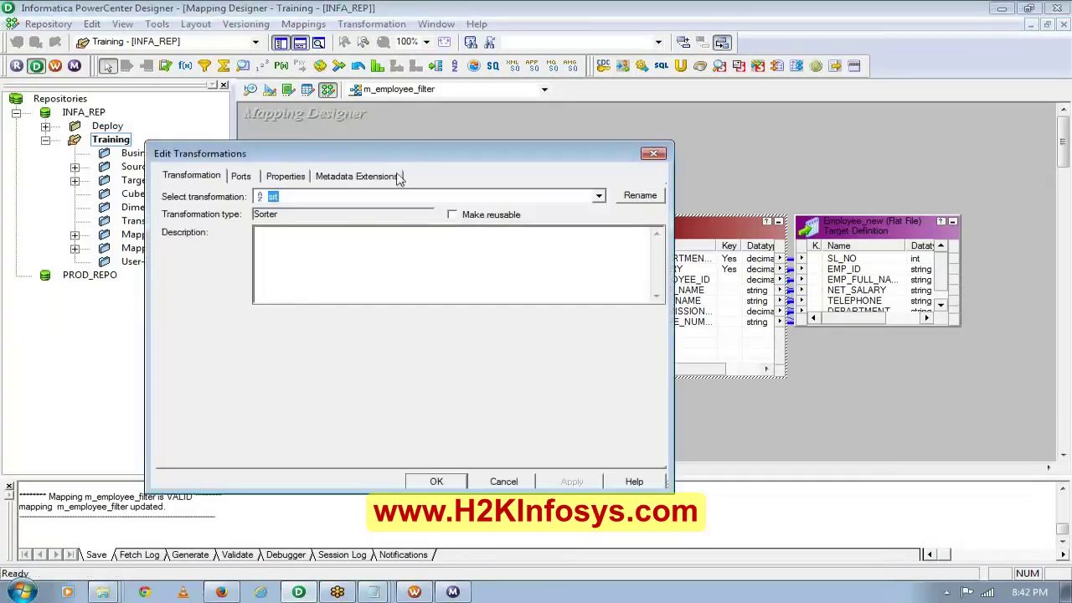
click(243, 177)
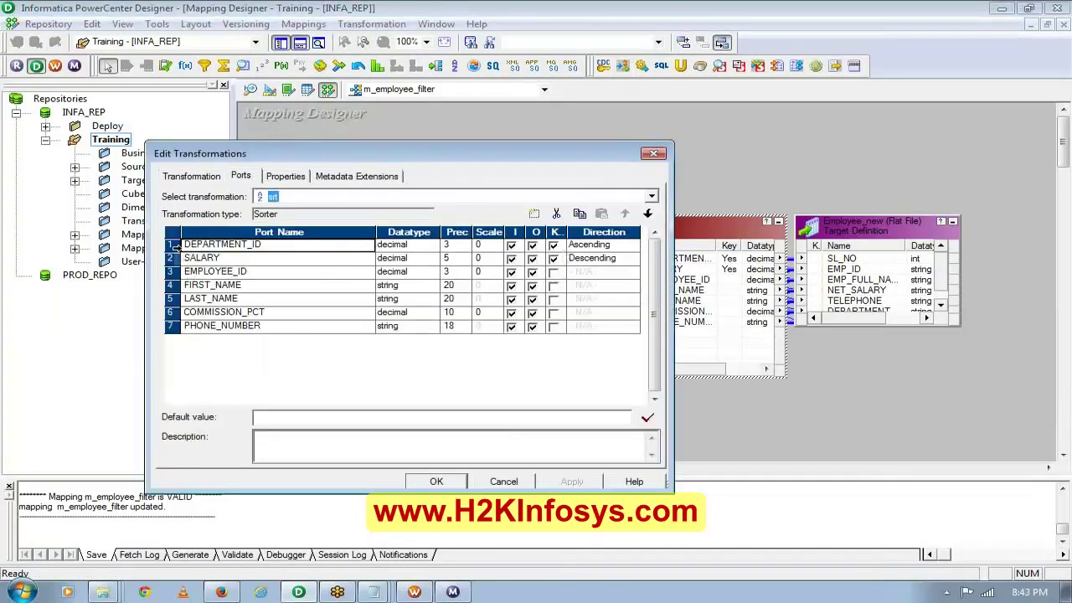
click(172, 246)
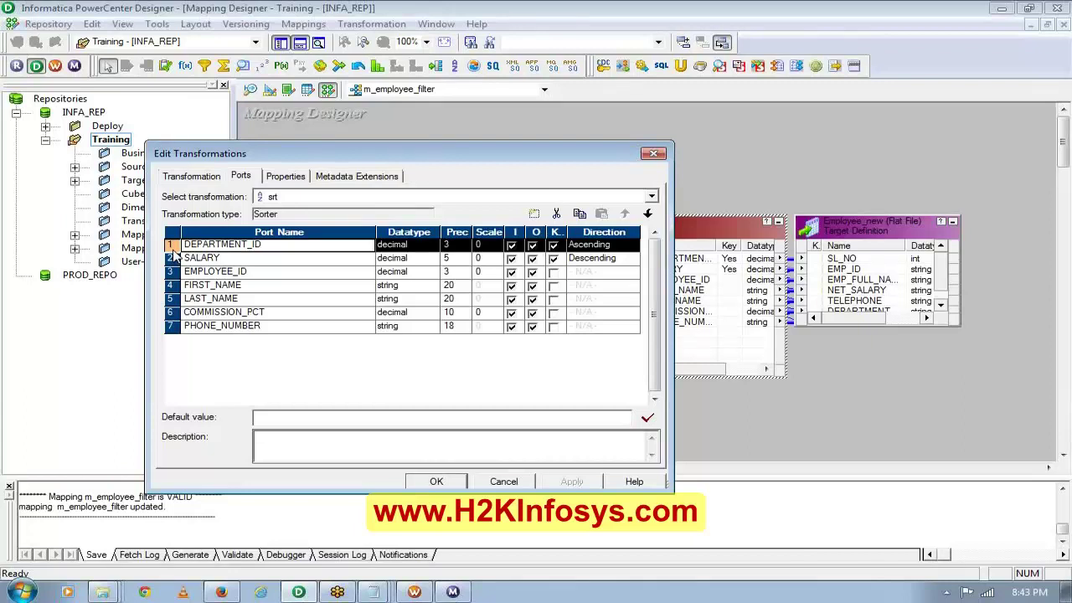
click(171, 258)
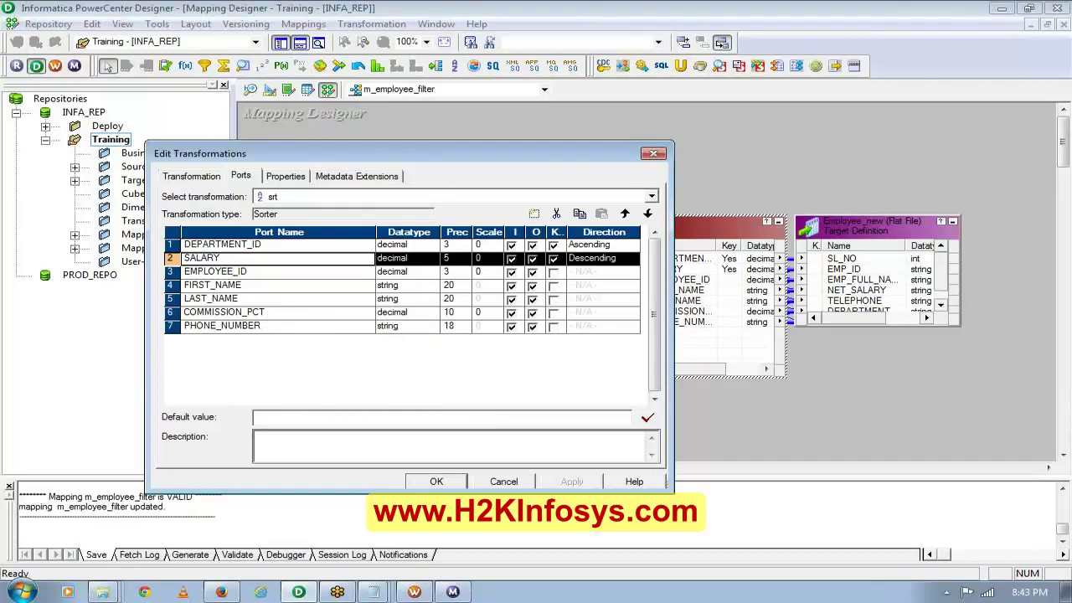
click(440, 483)
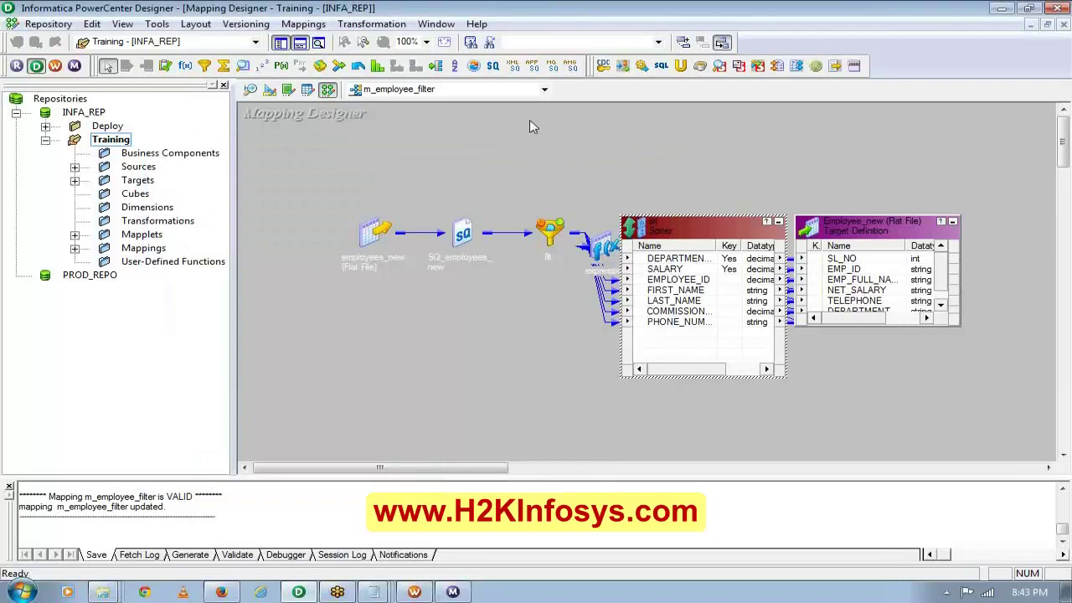
Open the m_employee__aggr mapping from the Training folder in the workspace and arrange all its objects as icons.
click(504, 90)
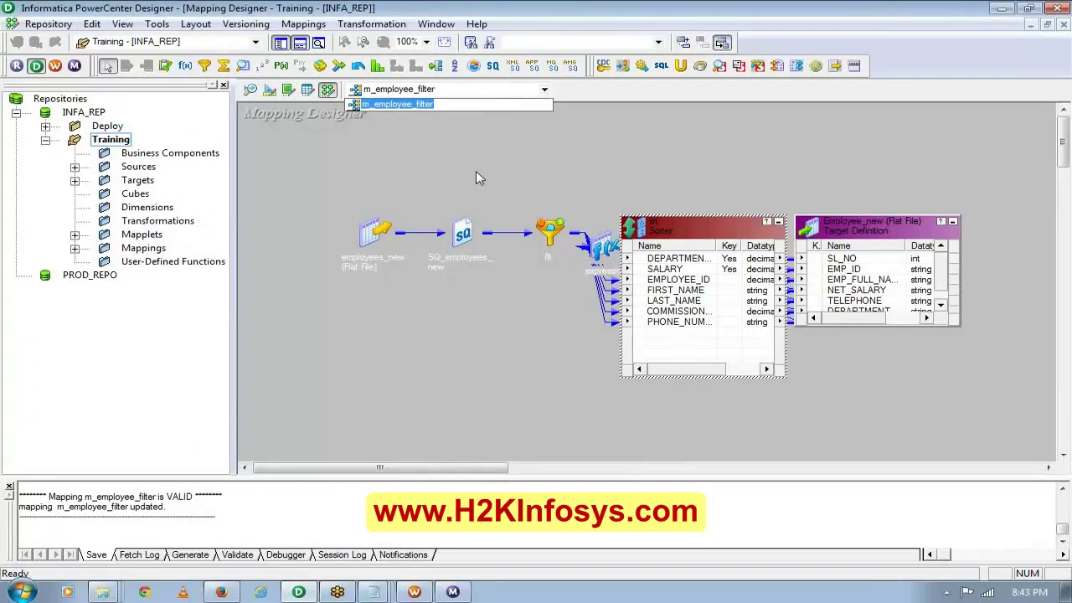
click(464, 142)
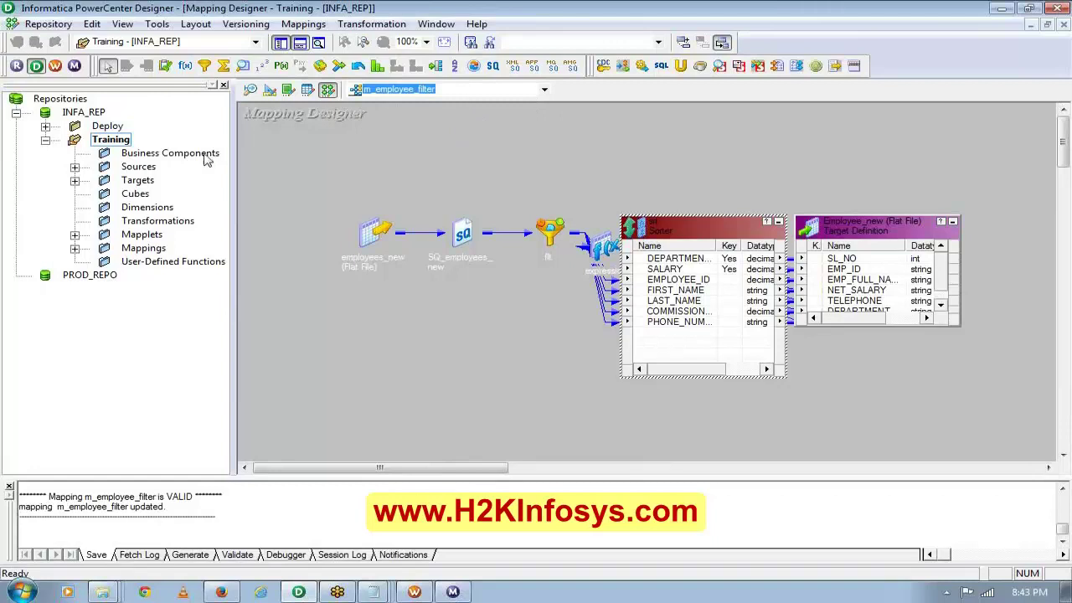
click(74, 248)
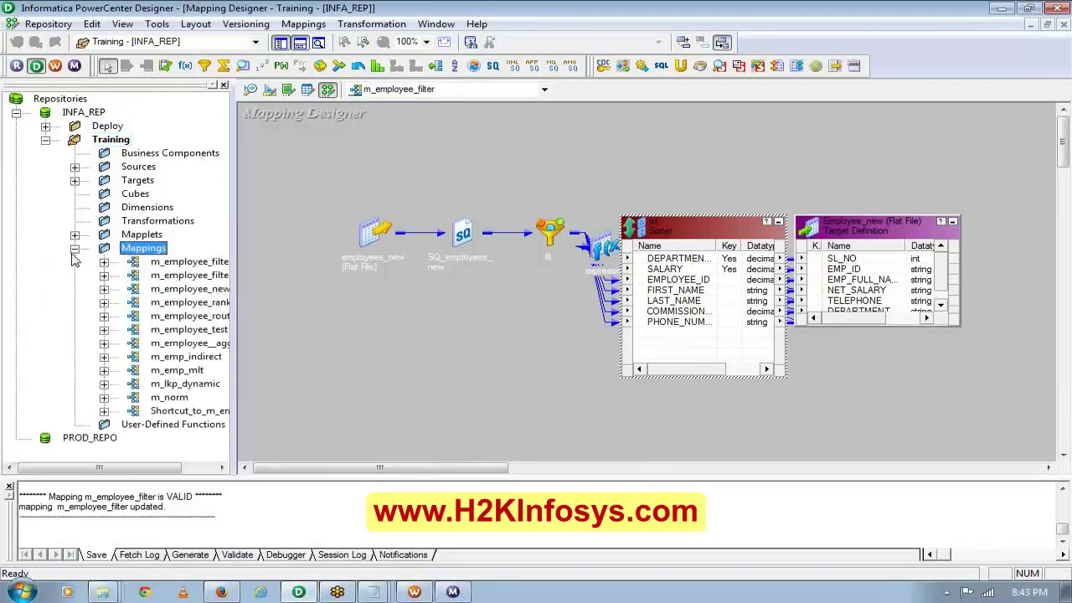
drag(49, 471, 134, 473)
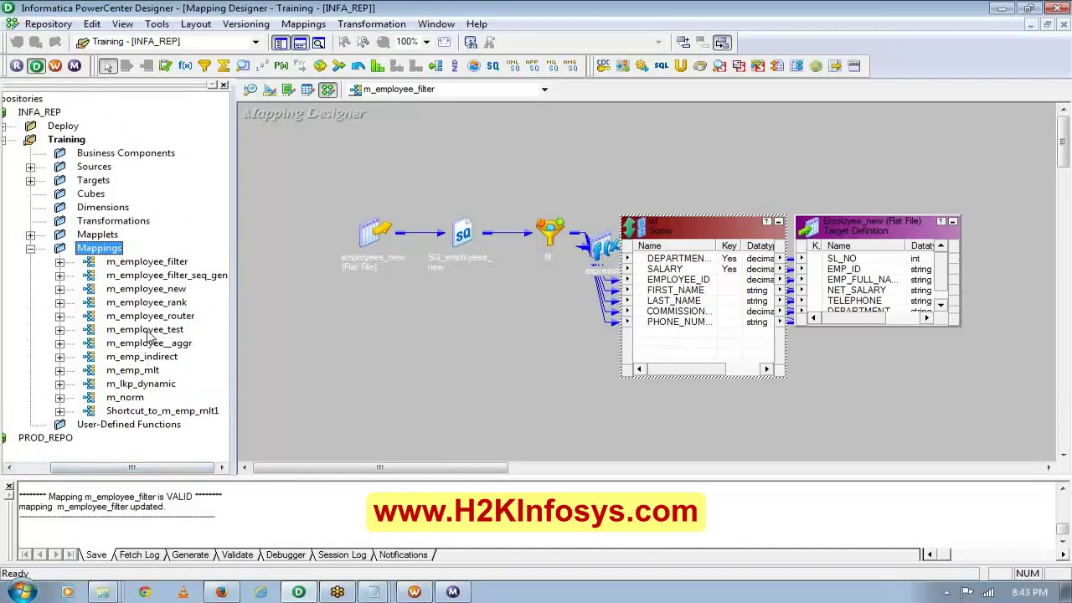
click(163, 345)
drag(165, 351, 263, 358)
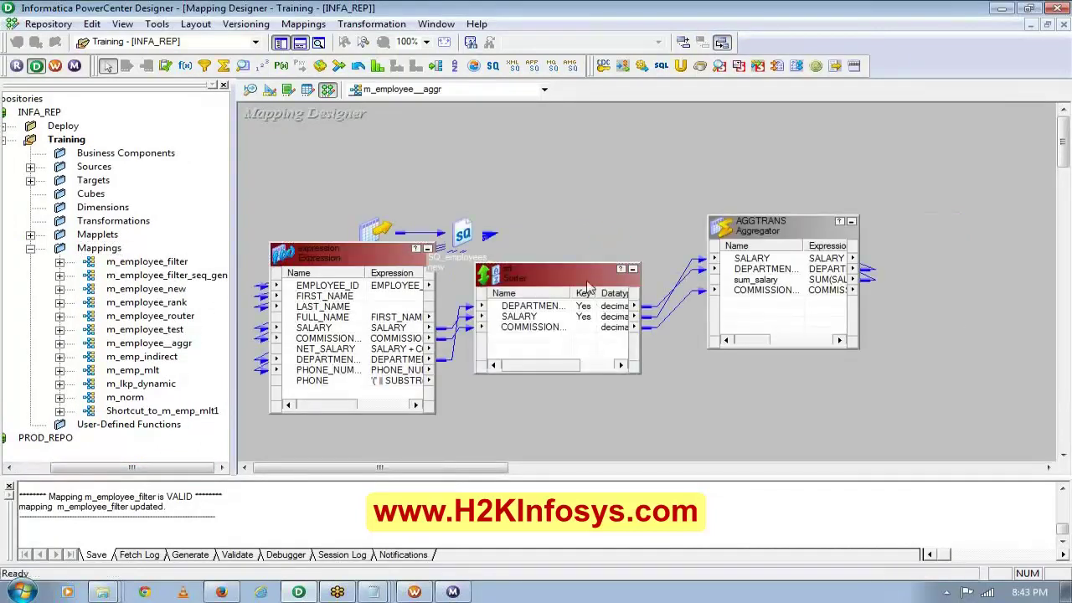
right_click(578, 310)
click(633, 315)
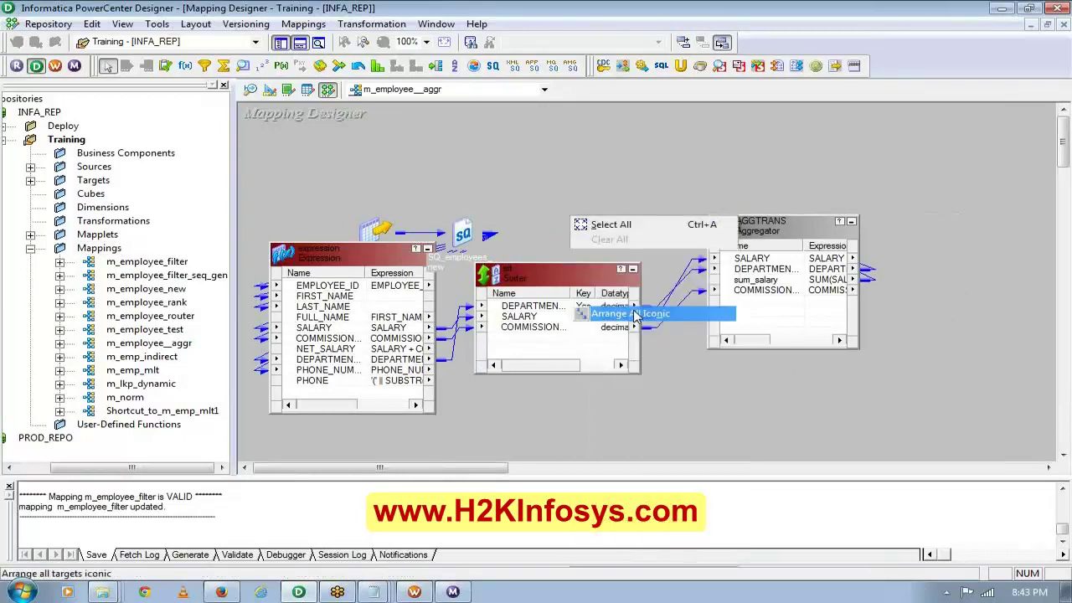
Close both employee_filter Notepad windows and bring up the employees_new source file.
click(373, 592)
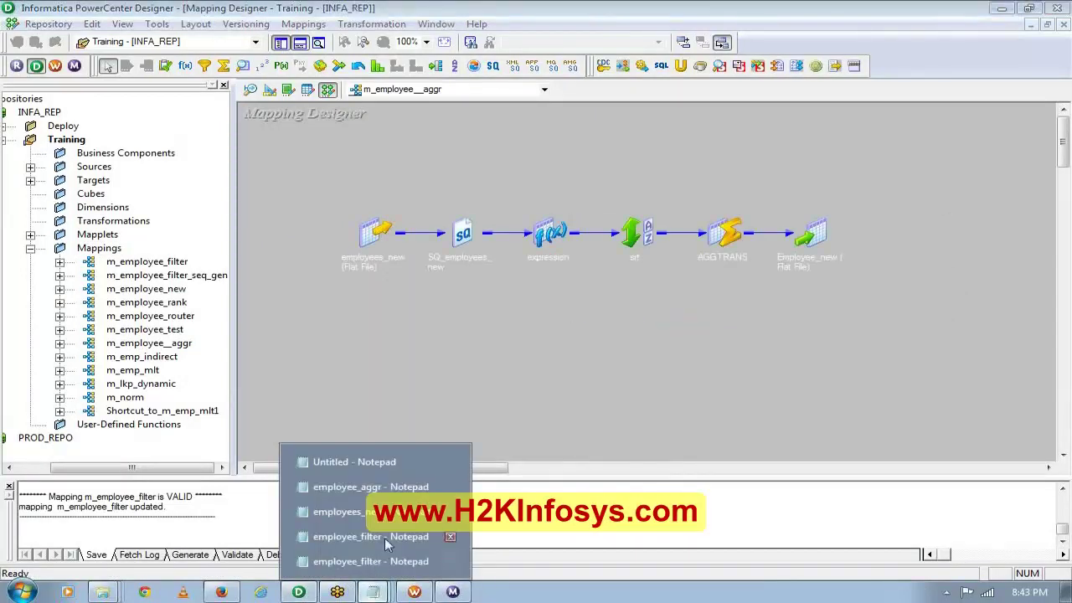
click(450, 537)
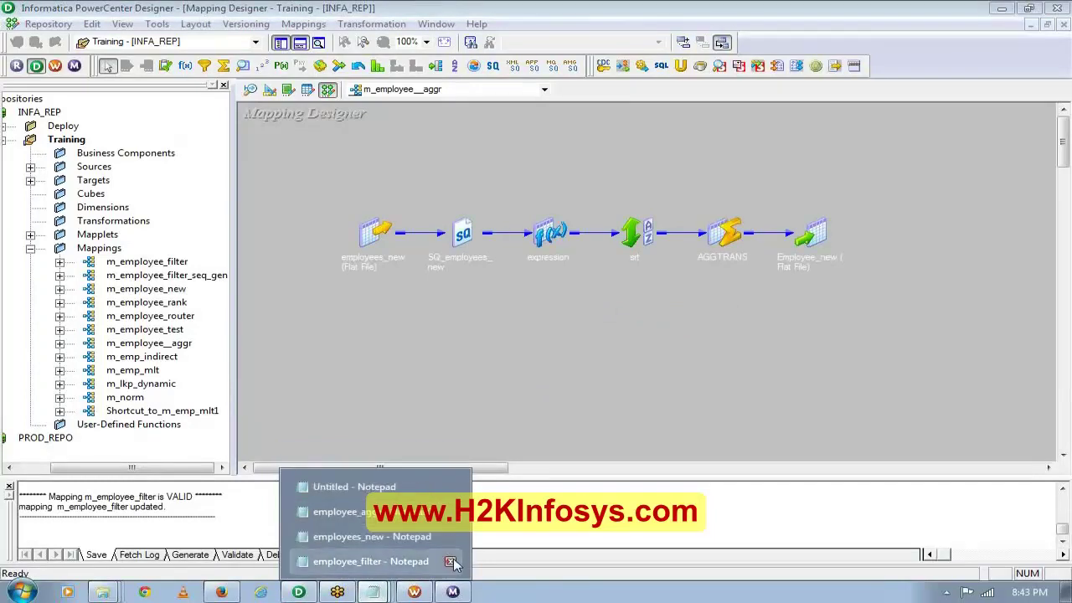
click(451, 561)
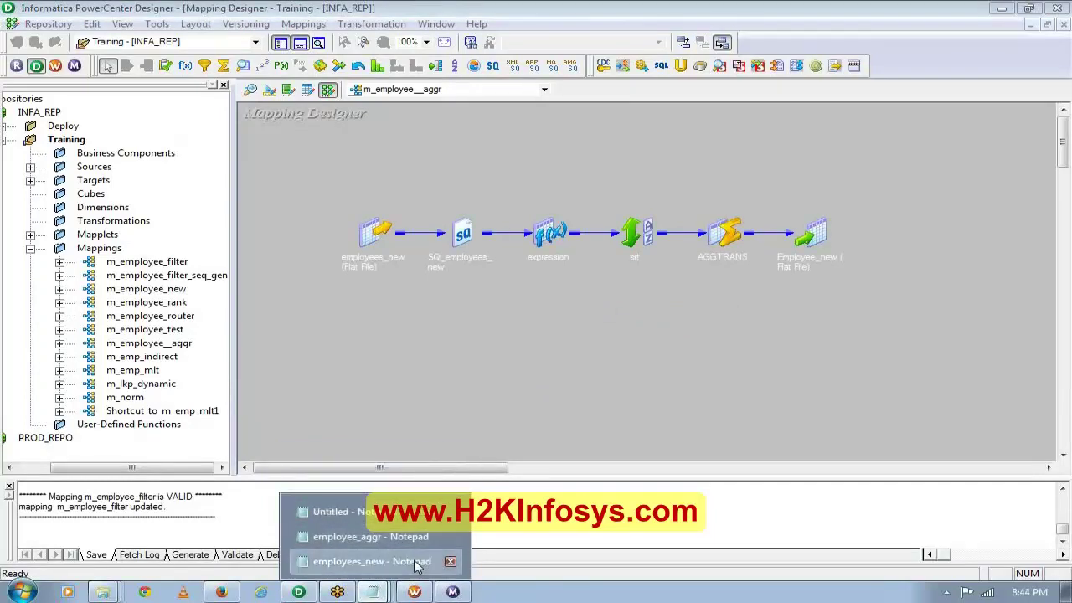
click(419, 561)
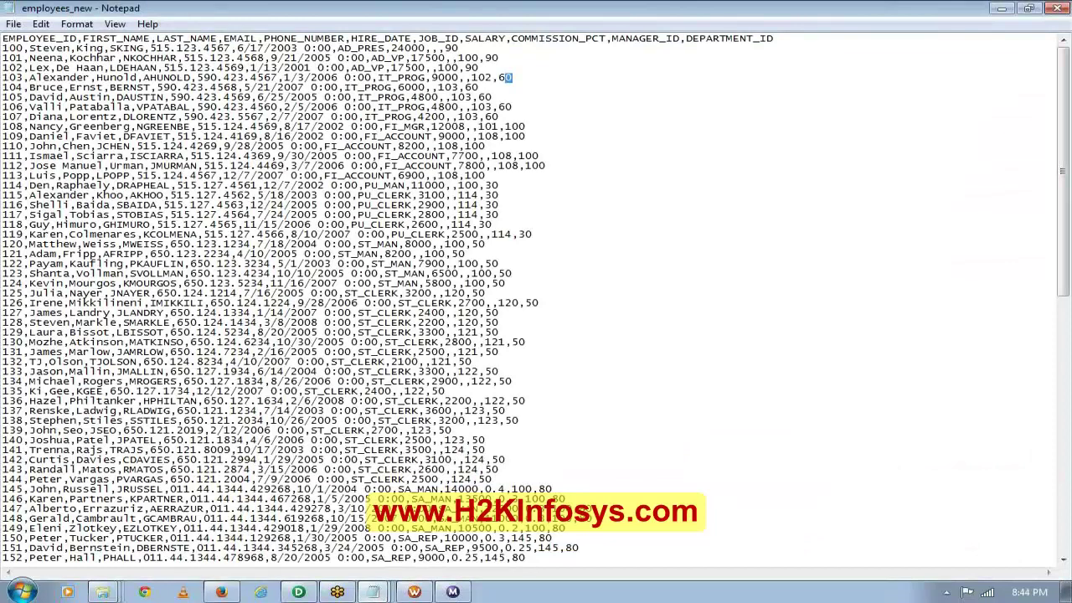
Examine the DEPARTMENT_ID values at the ends of the first several records in the employees_new file.
key(Right)
double_click(452, 48)
key(Down)
key(End)
key(shift+Left)
key(Down)
key(shift+Left)
key(shift+Left)
key(Down)
key(End)
key(shift+Left)
key(shift+Left)
key(Down)
key(End)
key(shift+Left)
key(shift+Left)
key(Right)
Compare salaries and departments in the first four employees_new records, highlighting the three department 90 rows as one group.
drag(391, 47, 445, 58)
click(411, 58)
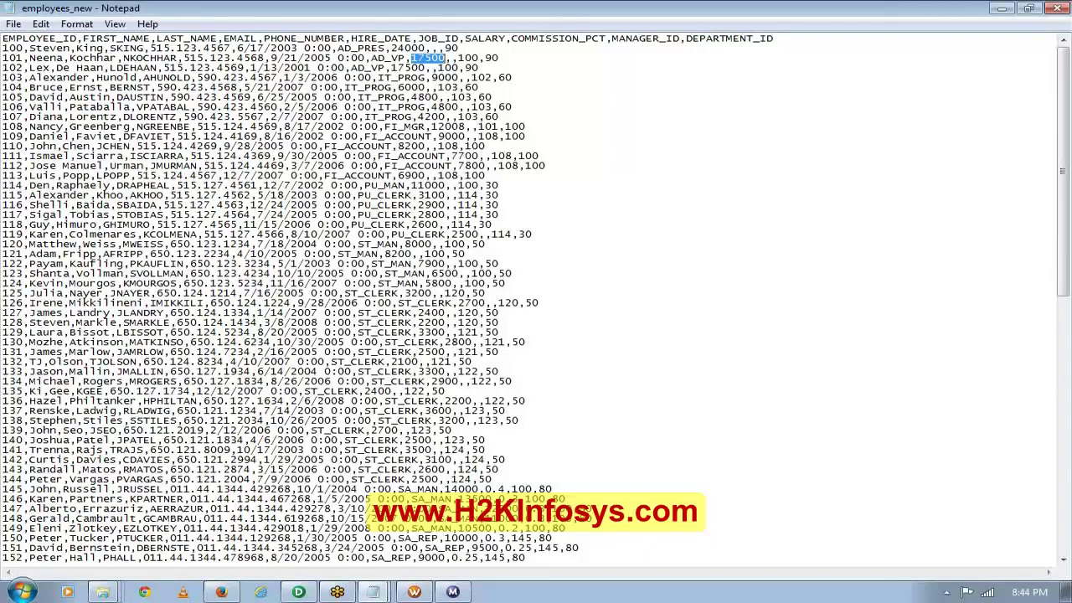
click(485, 58)
drag(484, 58, 498, 58)
drag(391, 68, 479, 68)
click(466, 68)
drag(3, 77, 512, 77)
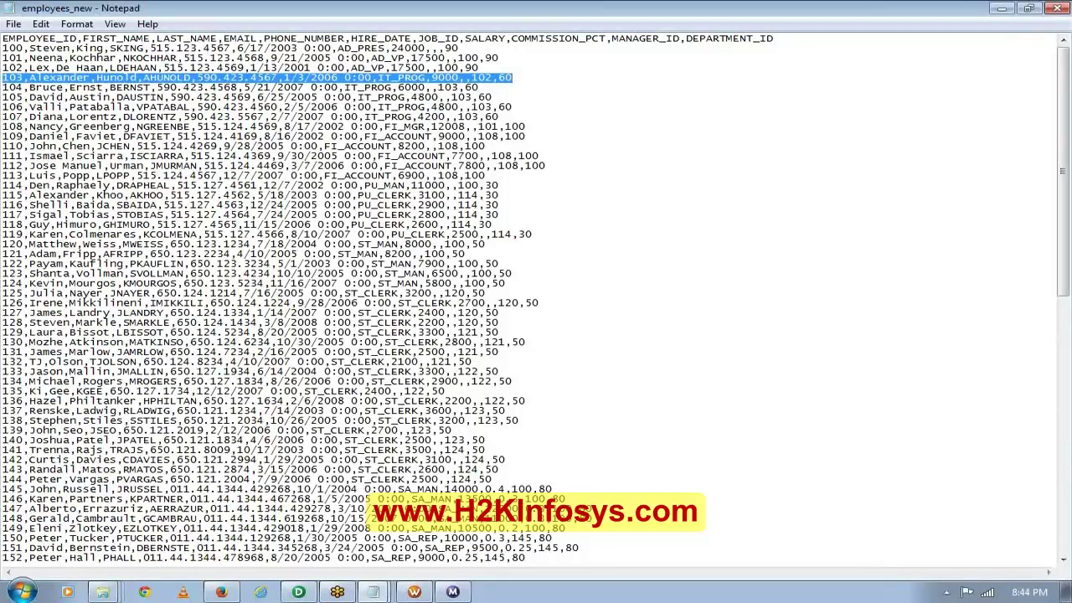
drag(479, 67, 298, 49)
drag(197, 48, 2, 47)
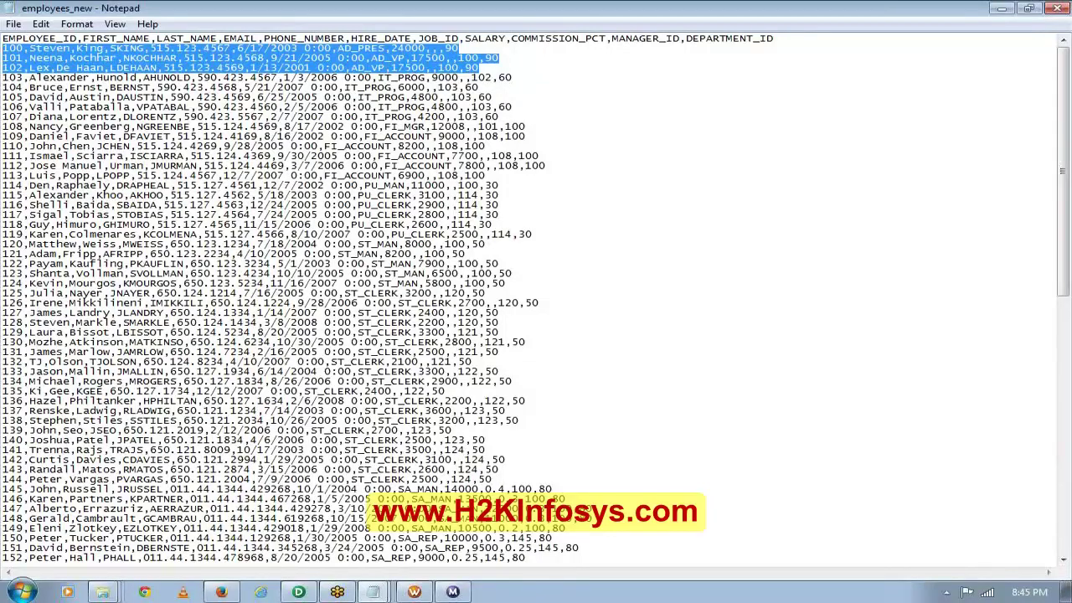
Switch to Designer, expand AGGTRANS and srt in m_employee__aggr, reposition srt and check the port links and the Aggregator's group-by port.
click(298, 592)
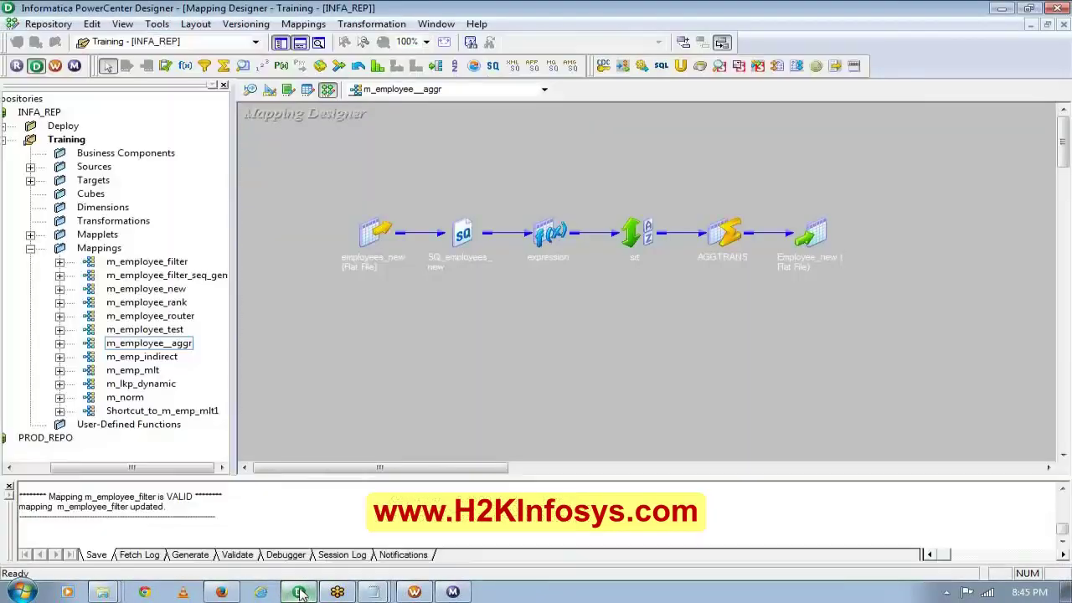
double_click(727, 233)
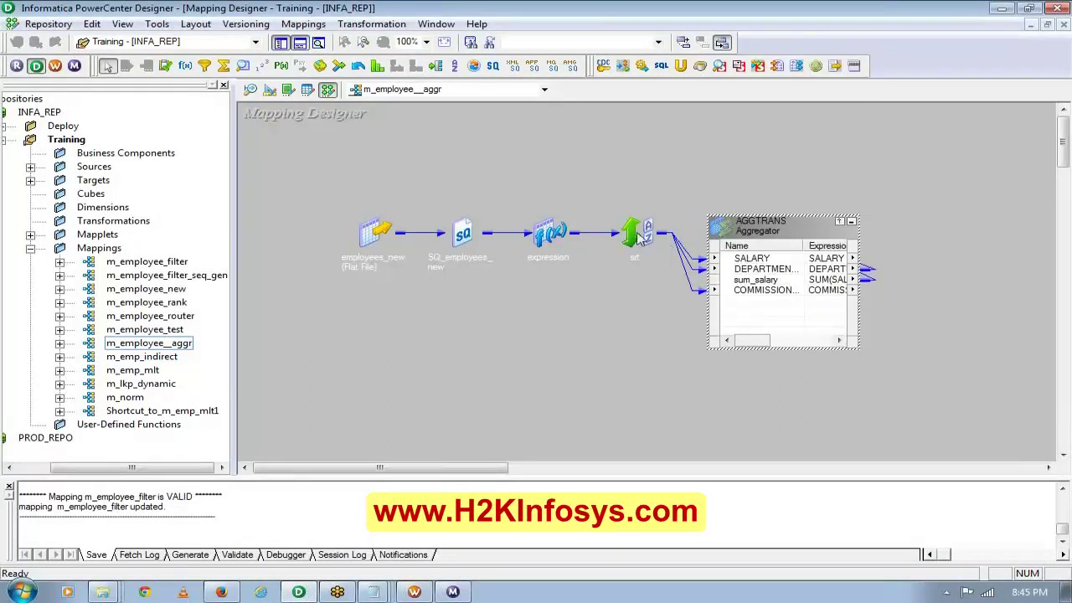
double_click(639, 232)
drag(657, 232, 475, 263)
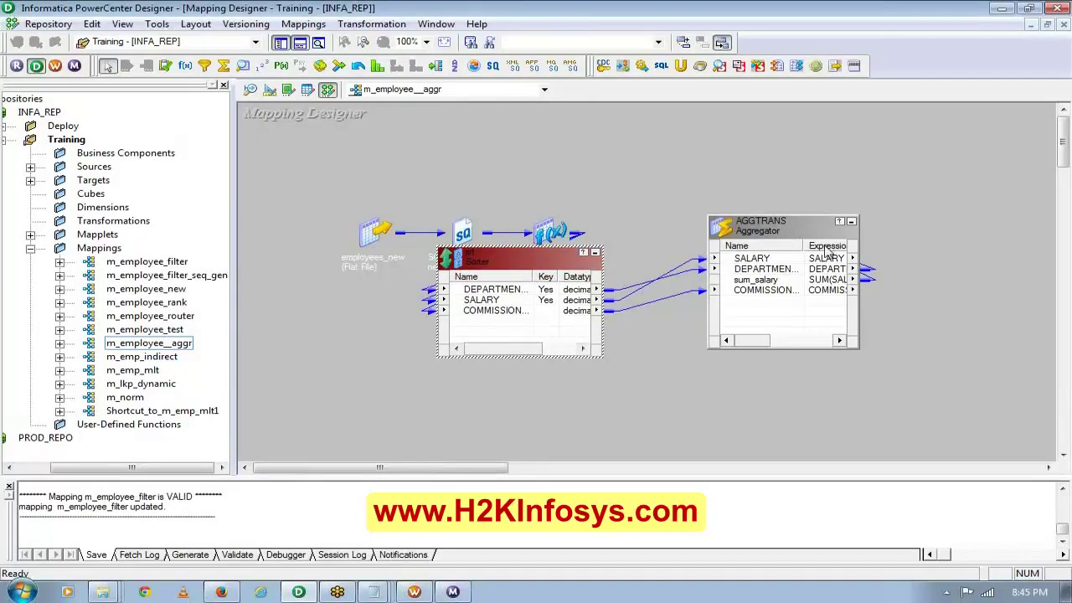
click(778, 269)
double_click(778, 270)
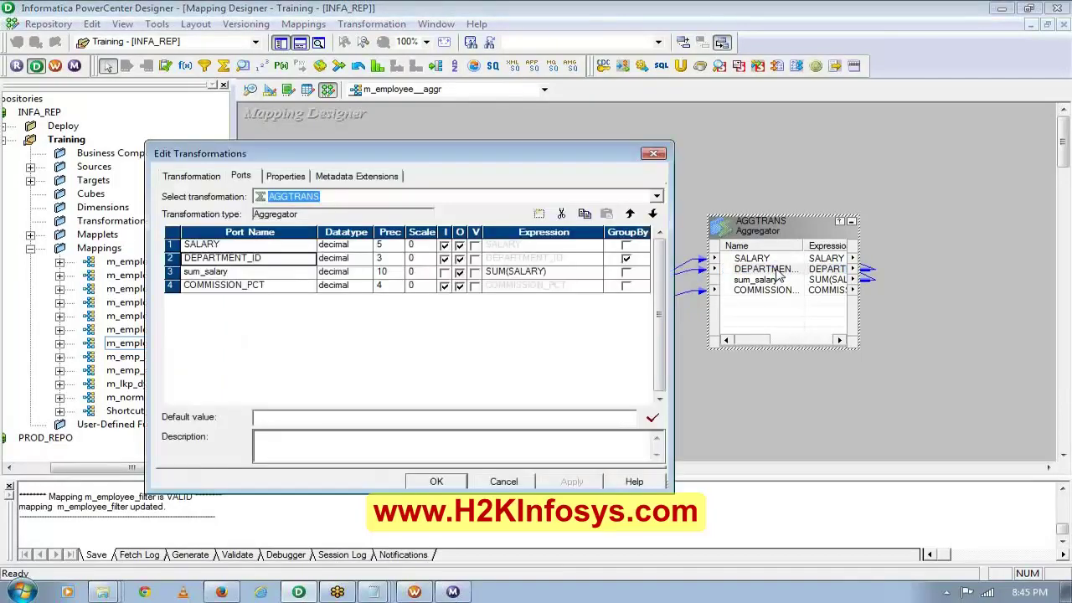
click(653, 155)
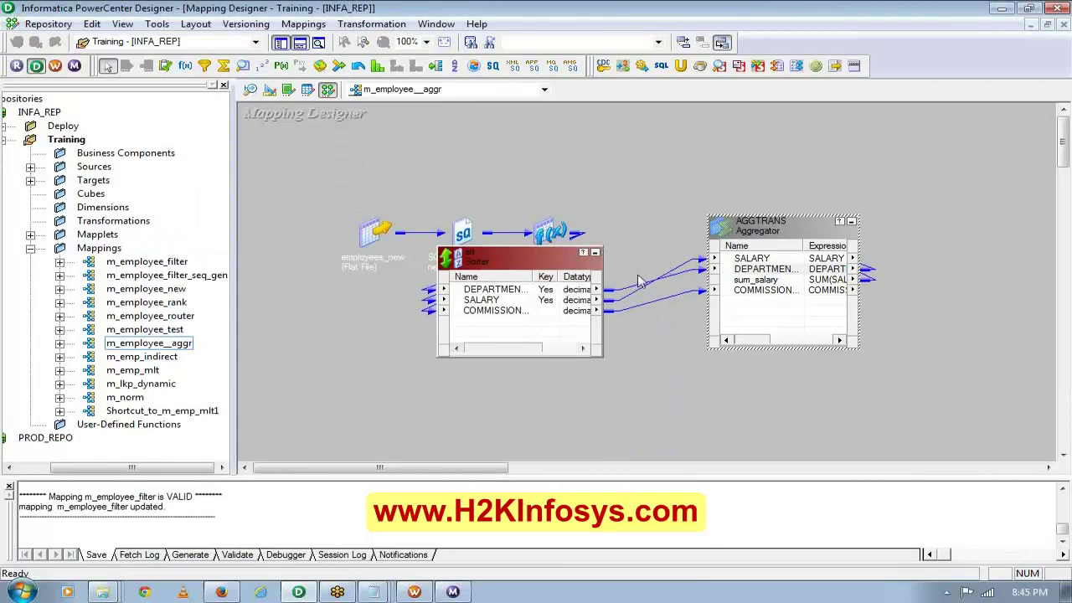
Remove SALARY from the sort keys of the srt Sorter, leaving DEPARTMENT_ID as the only key.
click(536, 302)
double_click(536, 301)
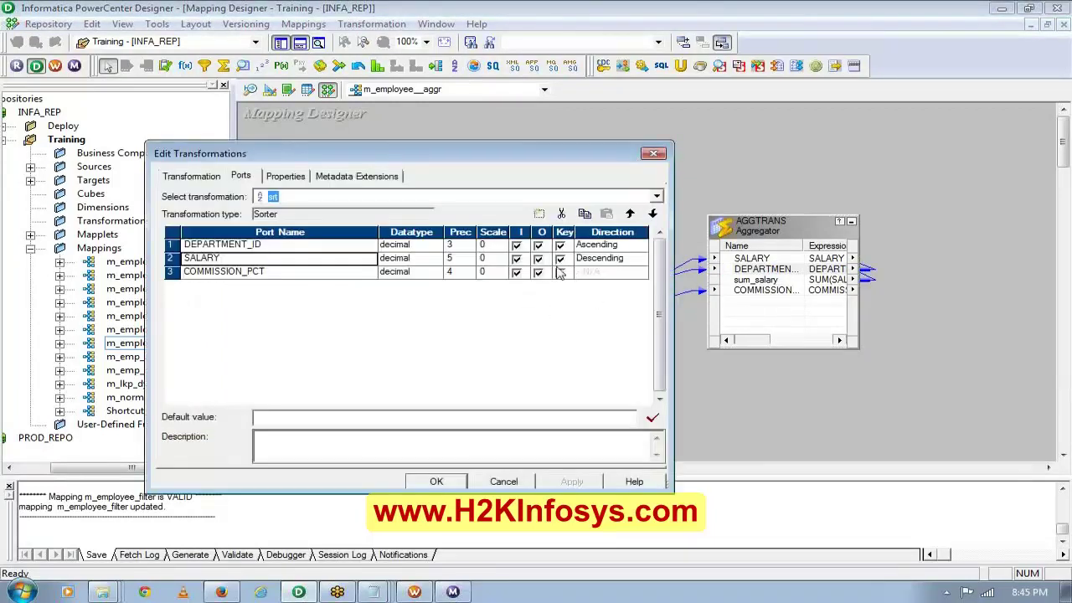
click(597, 262)
click(597, 262)
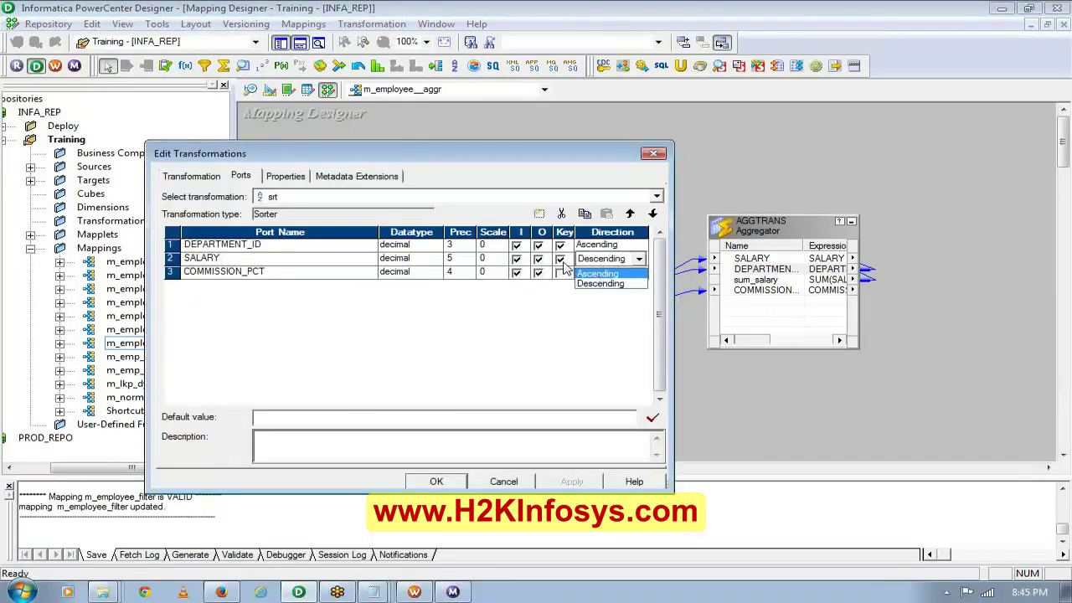
click(599, 286)
click(560, 259)
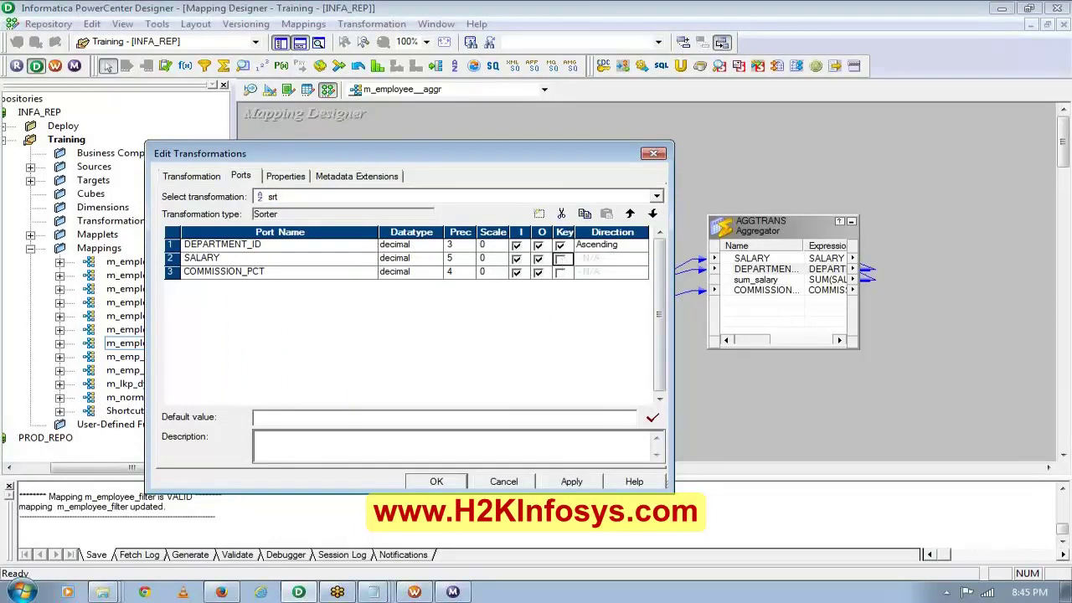
click(425, 486)
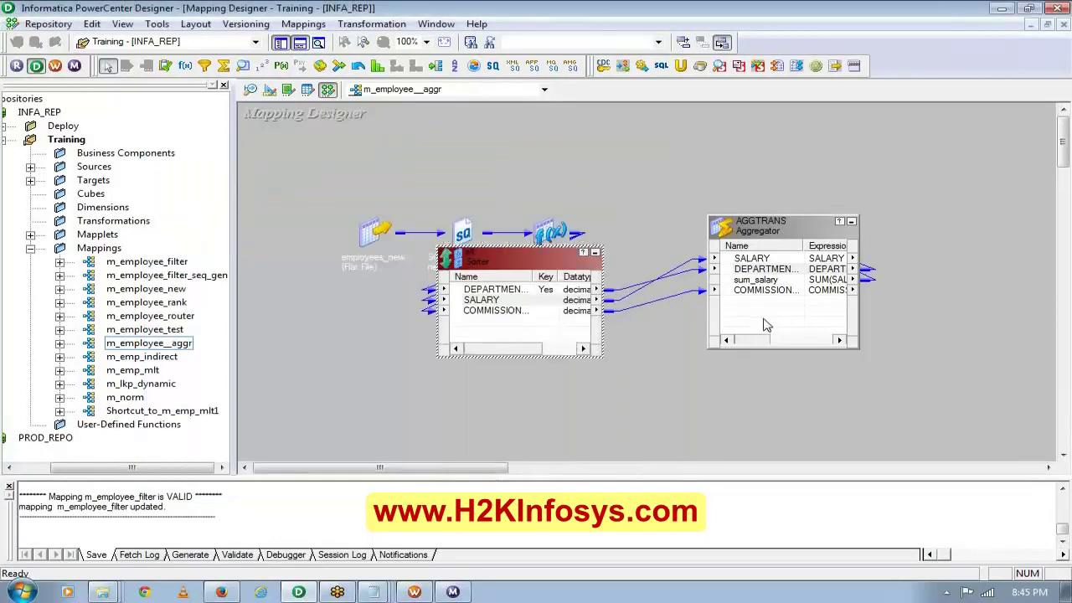
Clear the GroupBy setting for DEPARTMENT_ID in the AGGTRANS Aggregator.
double_click(767, 285)
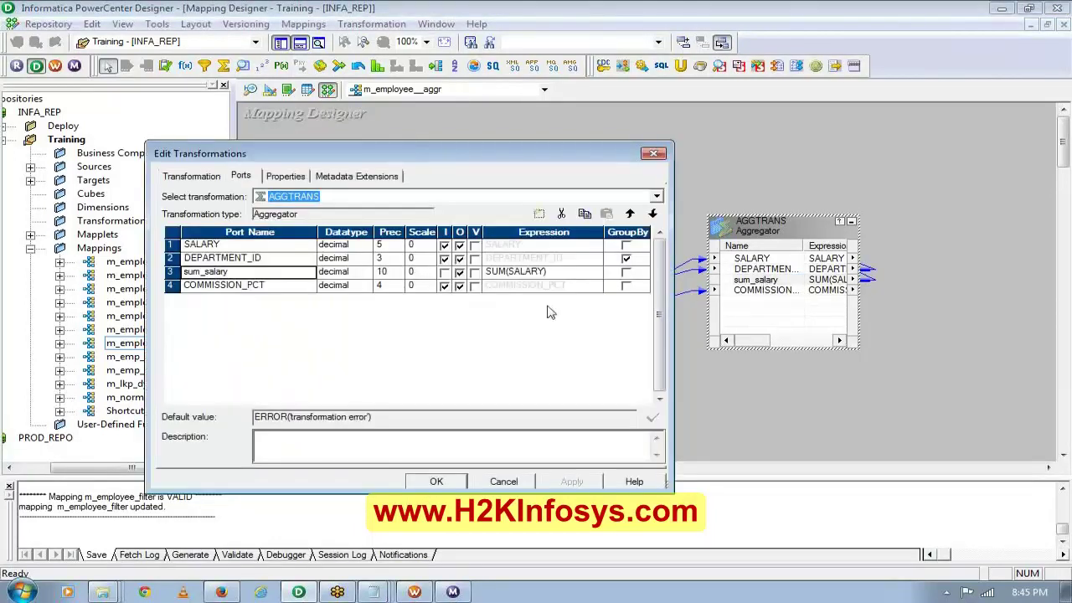
click(626, 259)
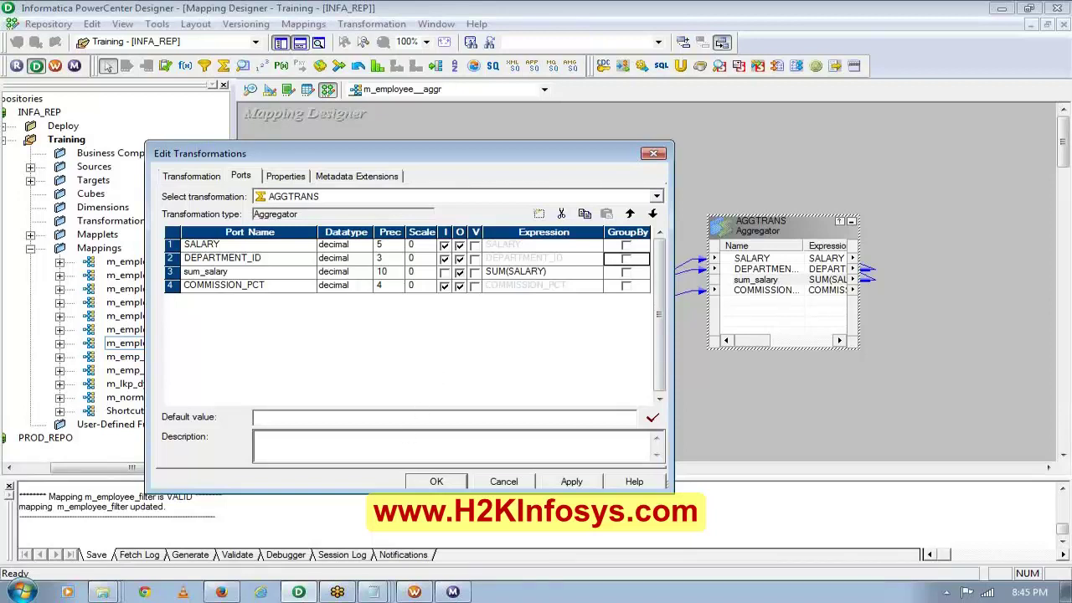
click(417, 477)
Spread out AGGTRANS and the Employee_new target, collapse srt, and review AGGTRANS's port and group-by settings.
drag(738, 226, 648, 188)
click(819, 237)
drag(819, 236, 919, 189)
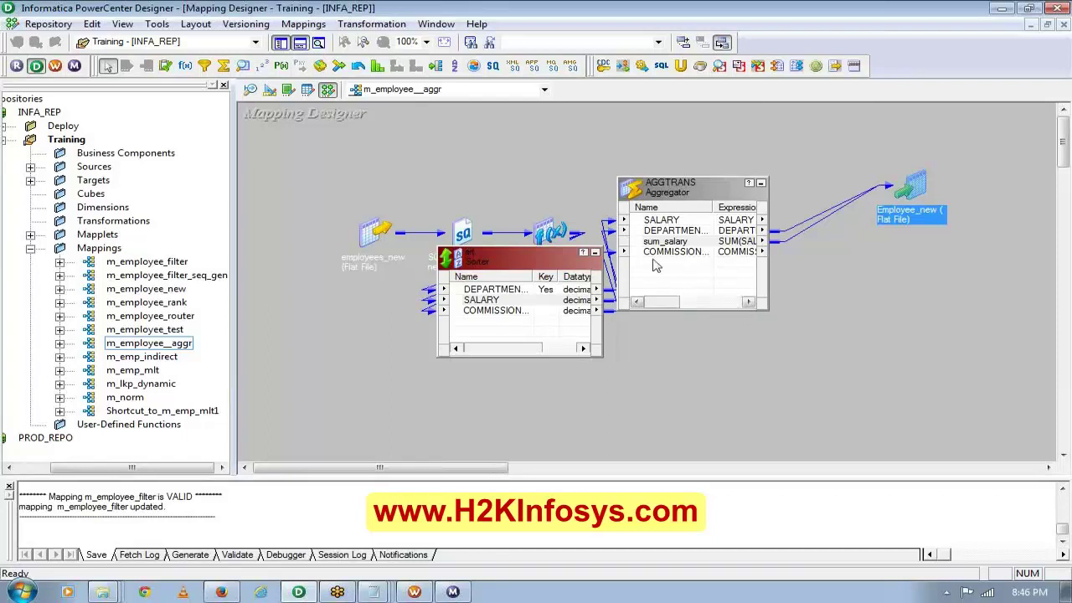
click(595, 252)
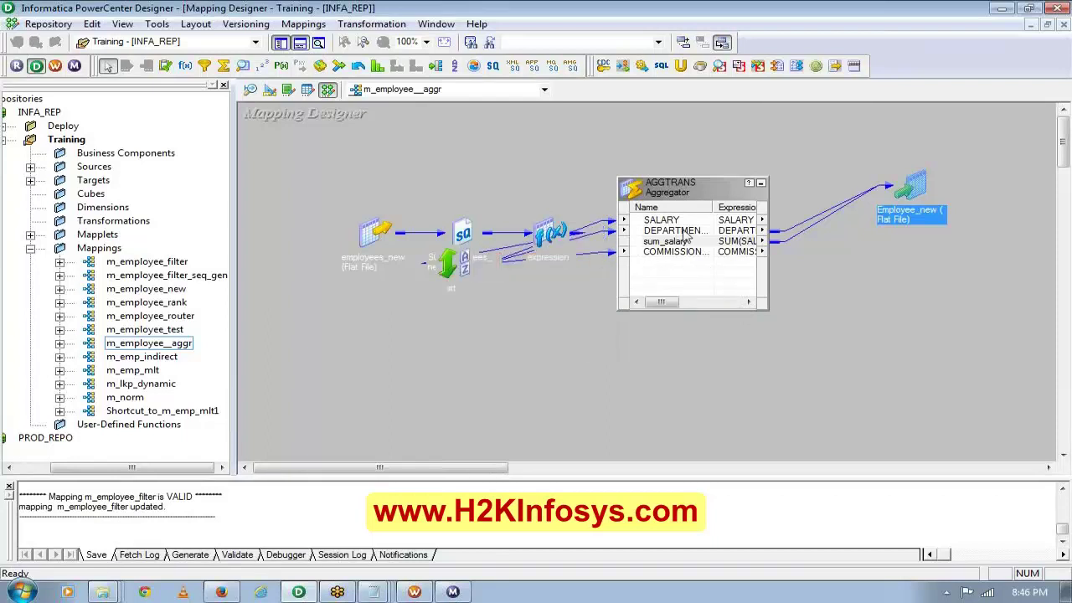
double_click(661, 210)
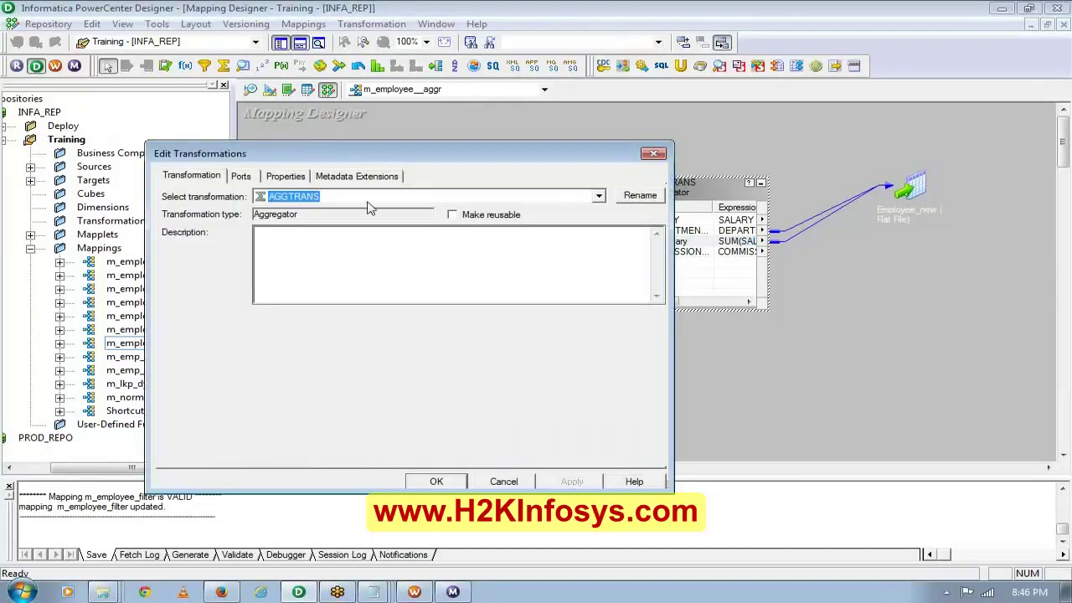
click(238, 178)
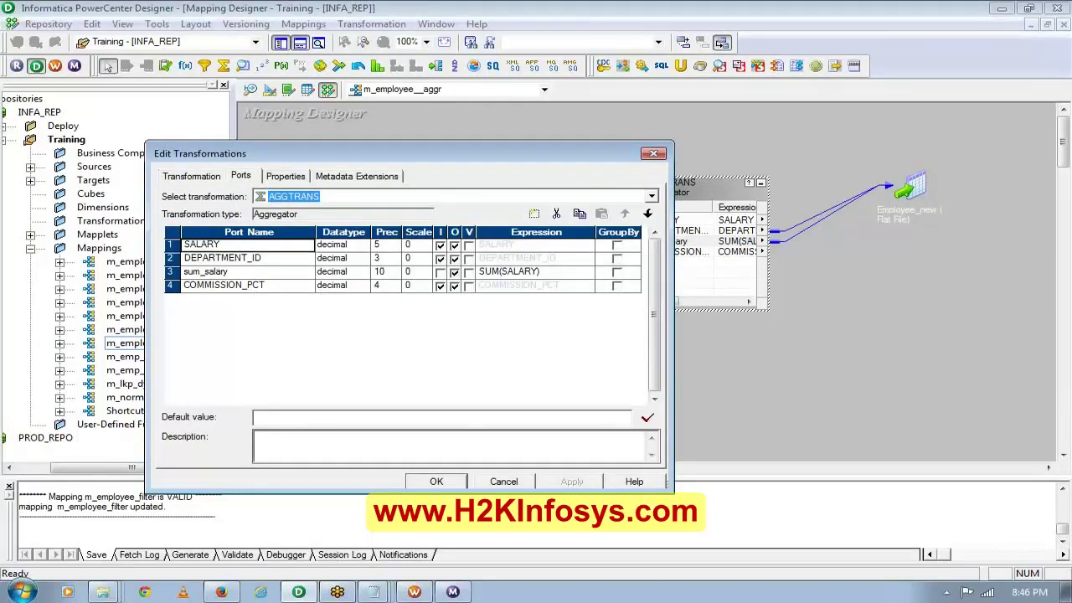
click(435, 483)
Arrange all objects in m_employee__aggr as icons and save the mapping.
right_click(526, 172)
click(578, 262)
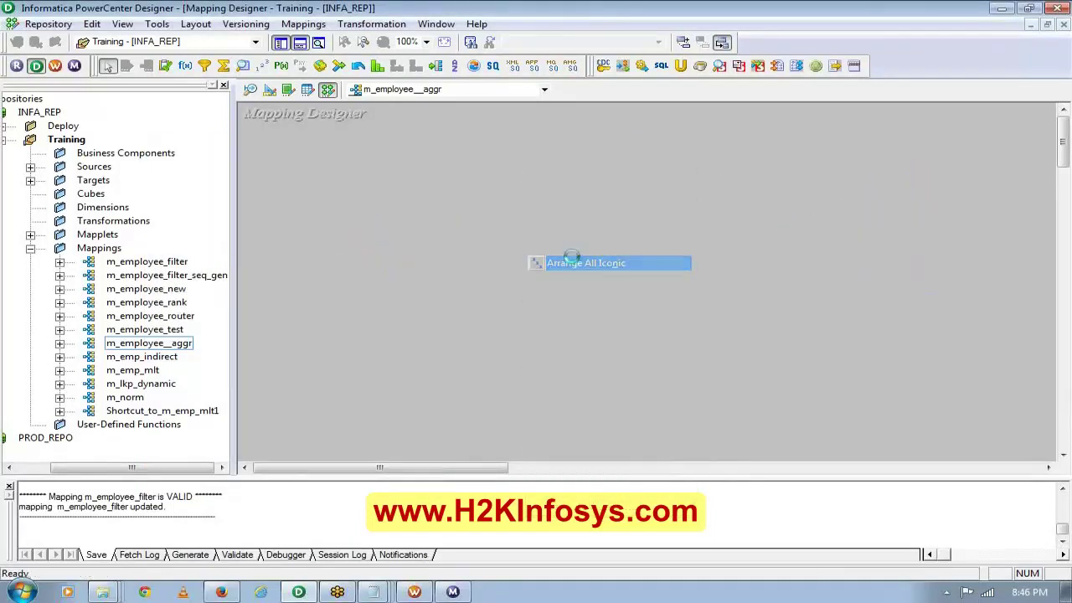
key(ctrl+s)
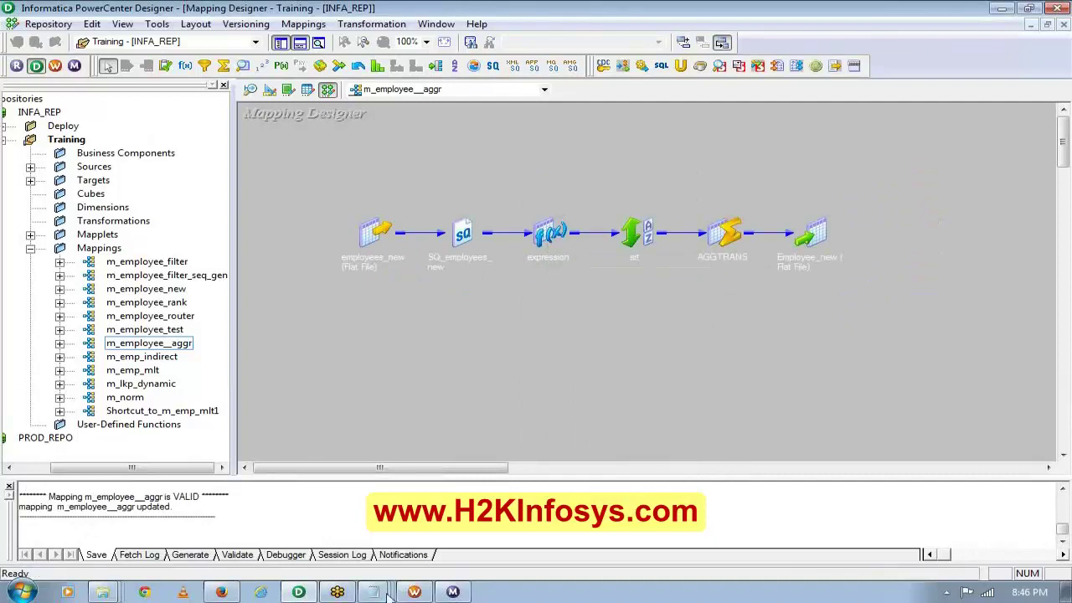
In Workflow Manager, show wf_m_employee__aggr, refresh the mapping of its s_m_employee__aggr session and save the workflow.
click(415, 593)
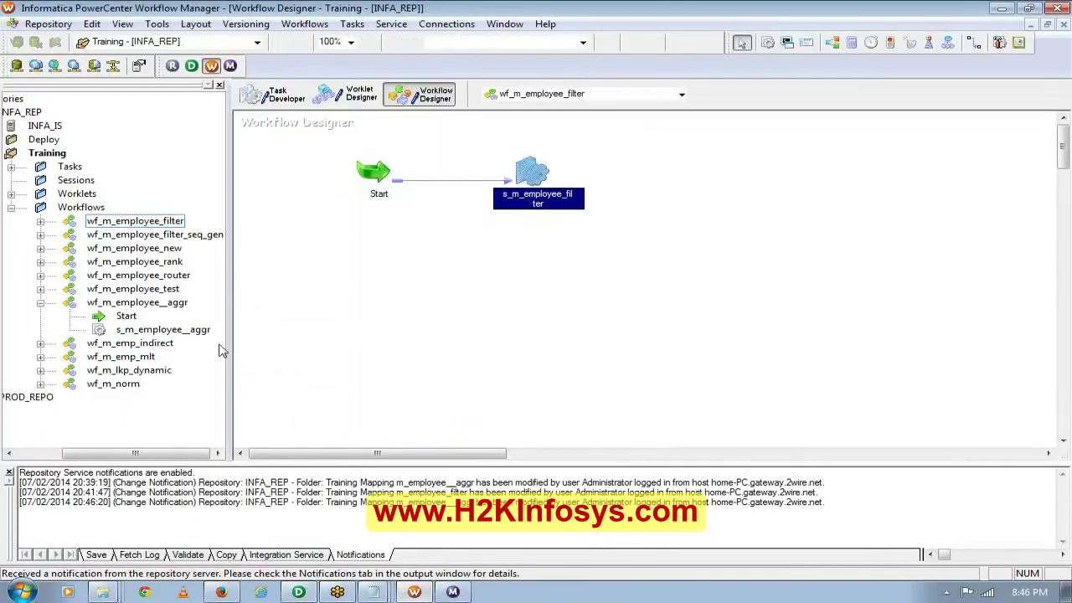
click(511, 95)
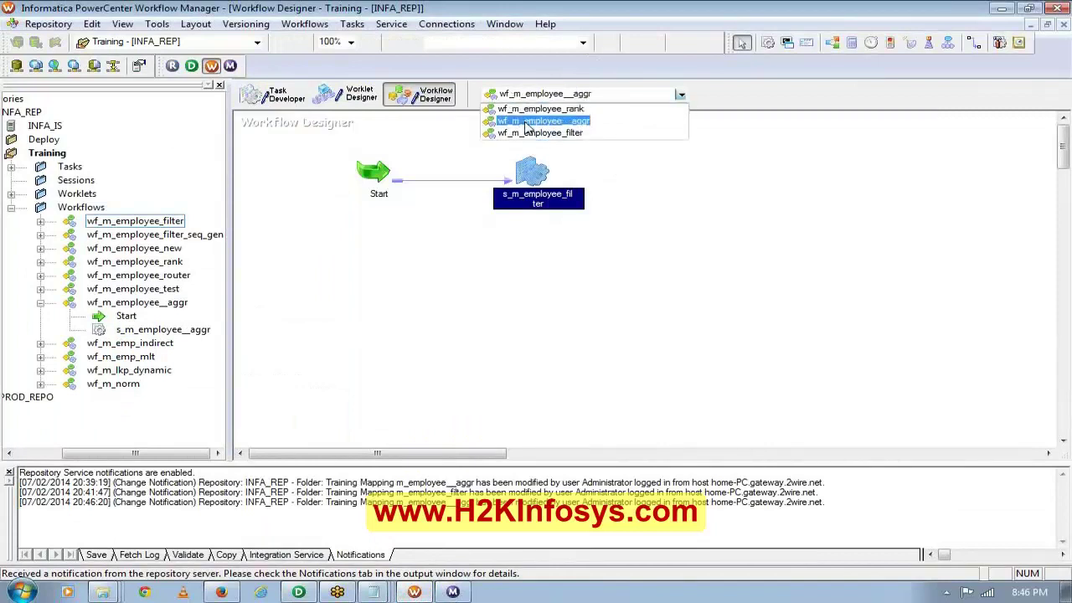
click(526, 123)
right_click(581, 208)
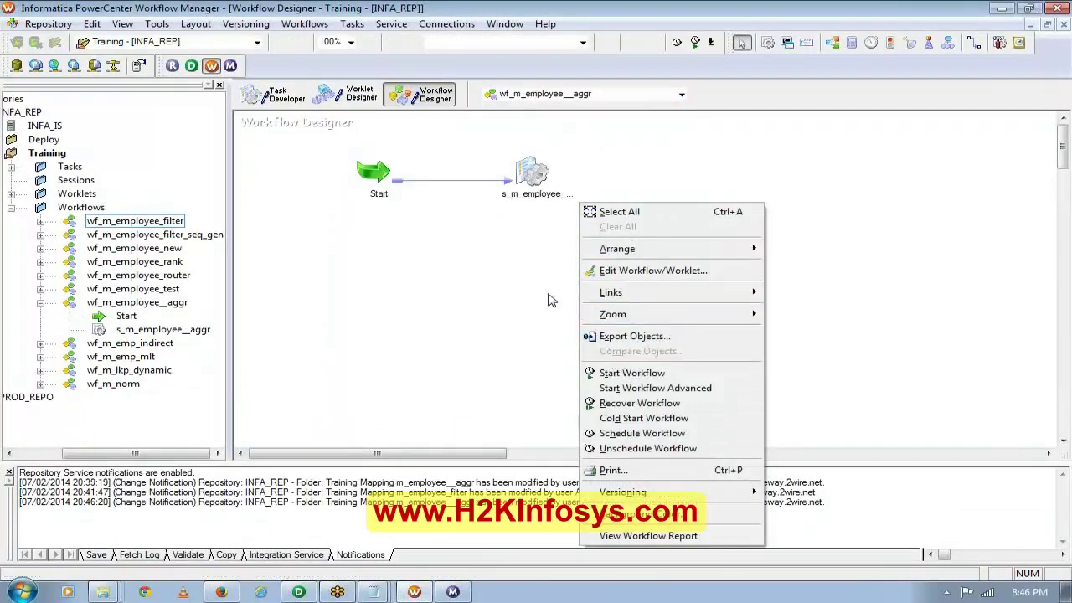
right_click(530, 181)
right_click(530, 182)
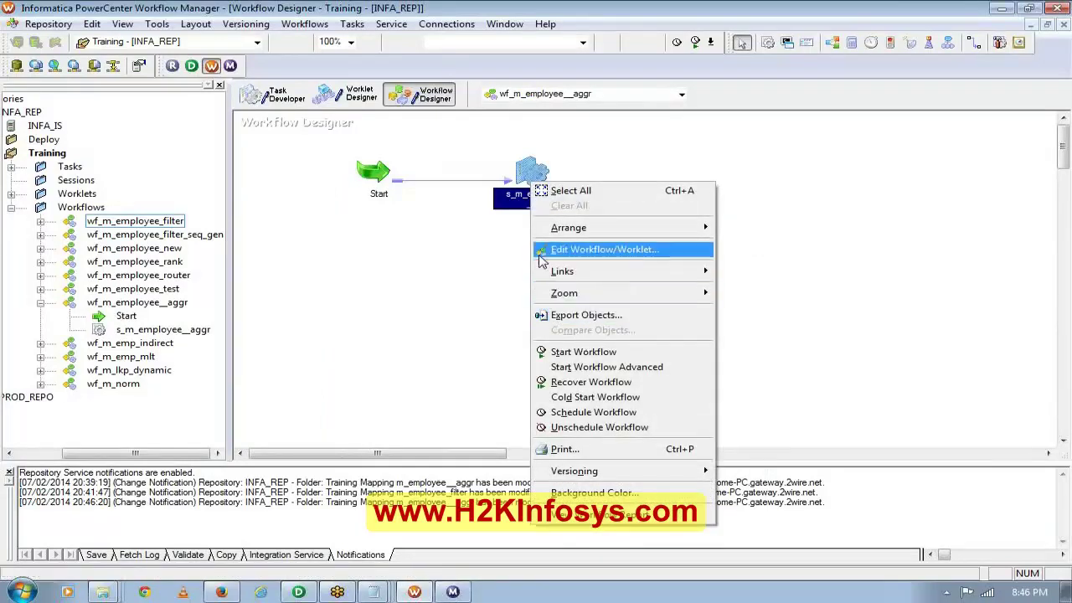
click(447, 304)
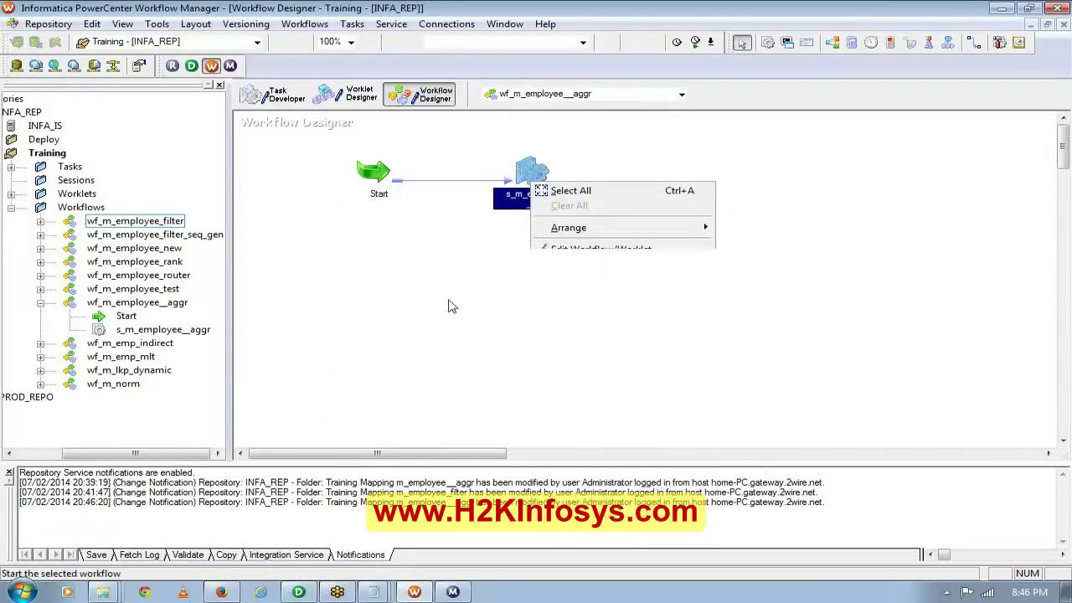
right_click(530, 173)
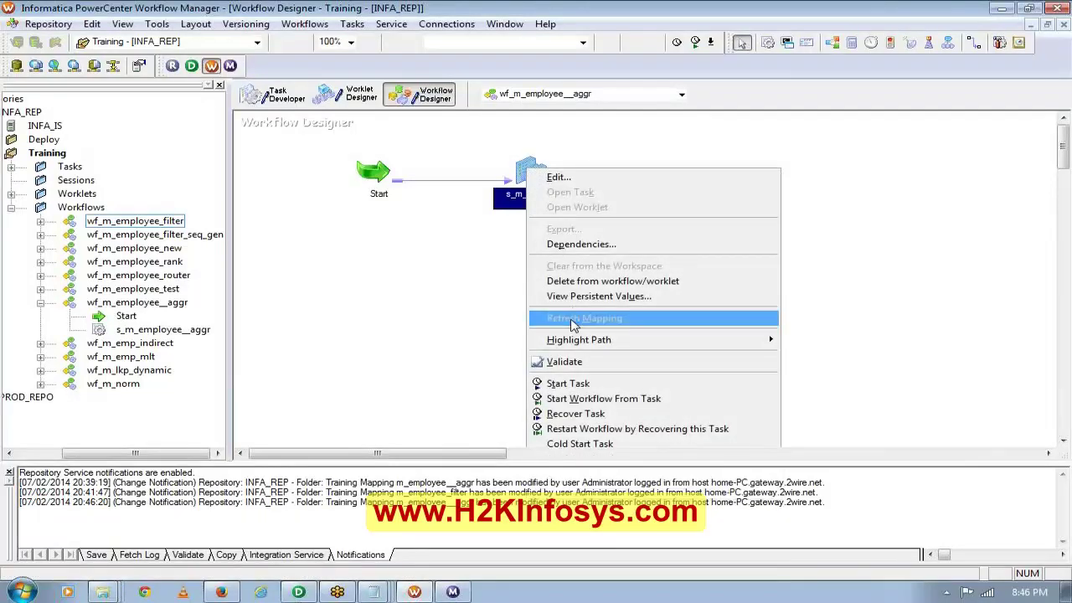
click(569, 316)
key(ctrl+s)
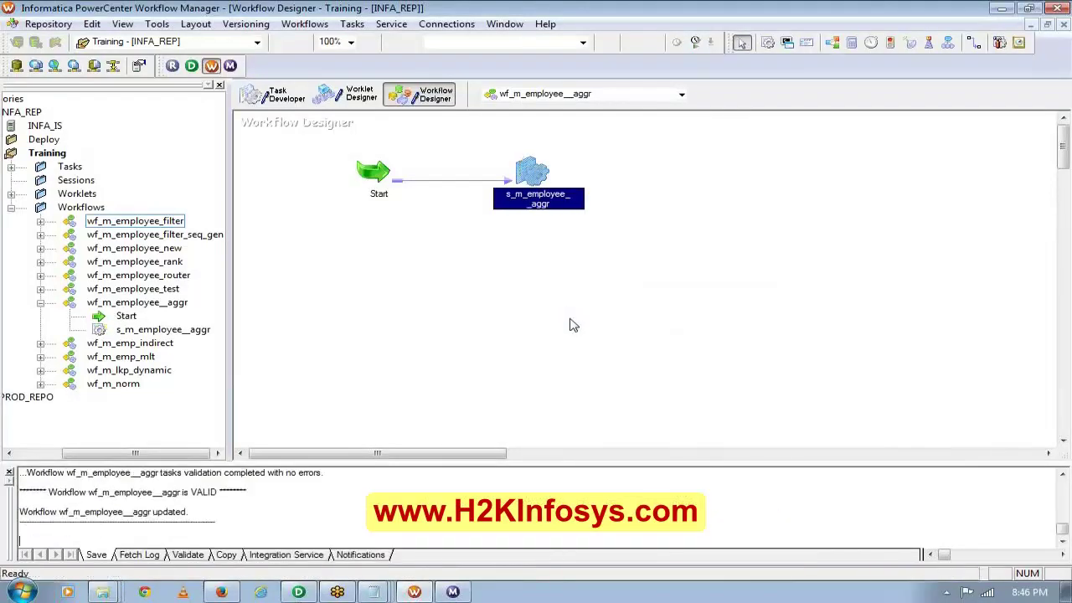
Start the s_m_employee__aggr task and inspect its run details in Workflow Monitor.
right_click(530, 168)
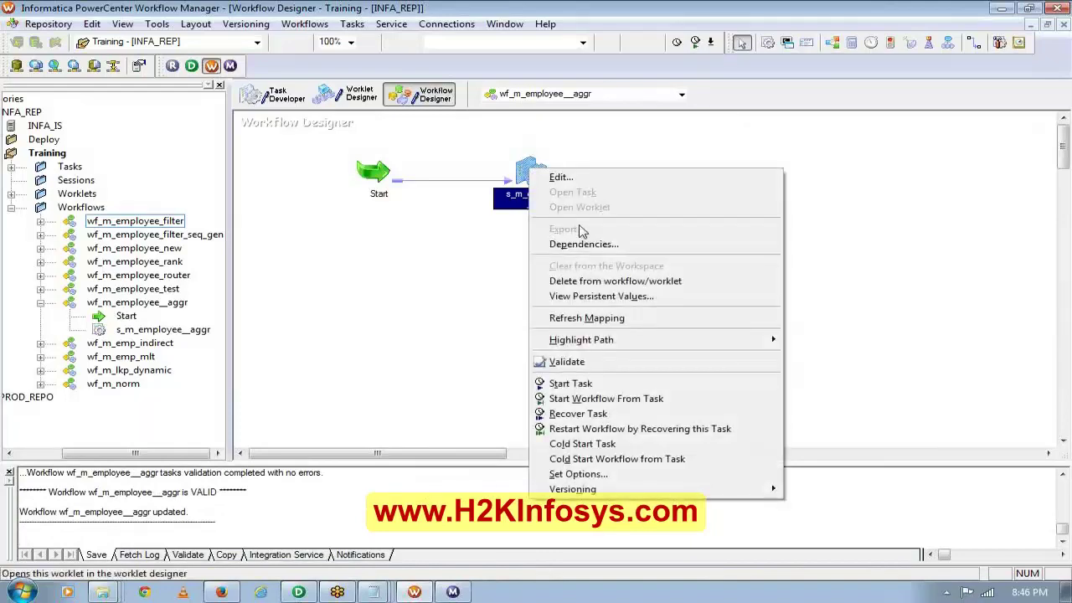
click(627, 384)
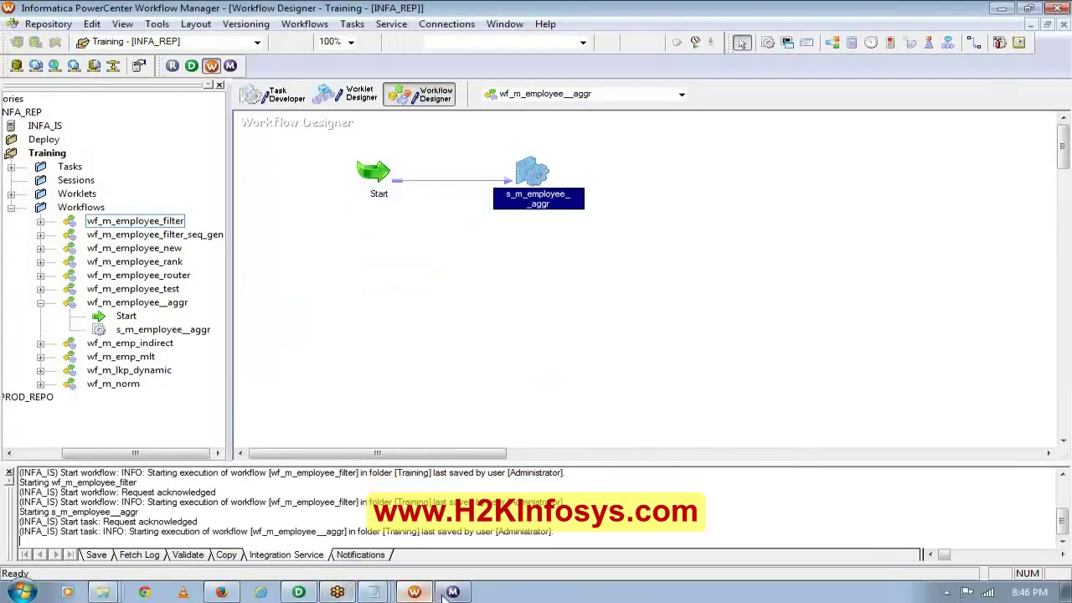
click(453, 592)
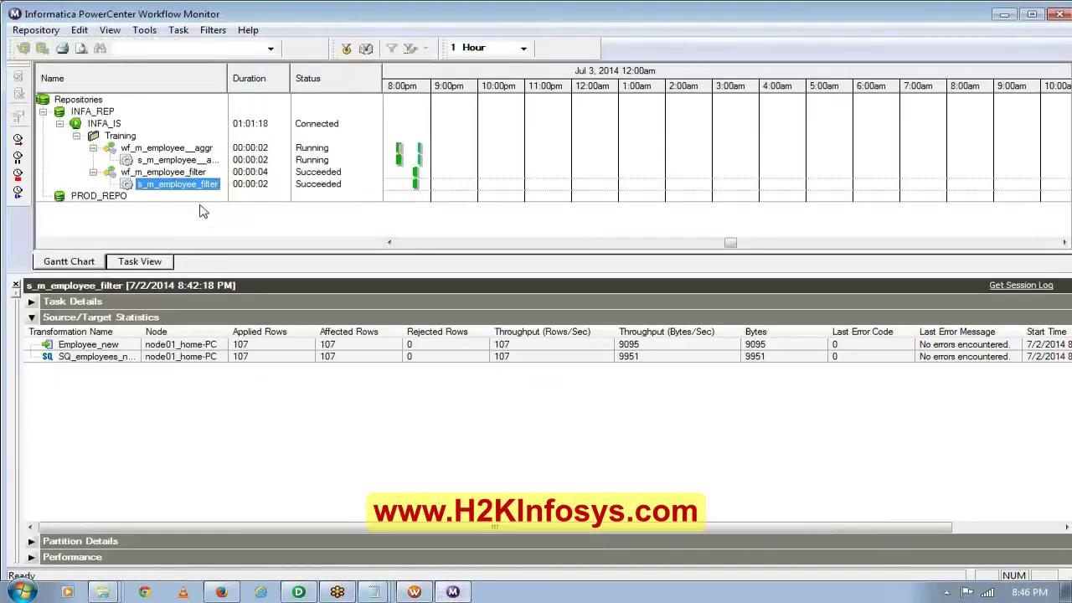
click(186, 161)
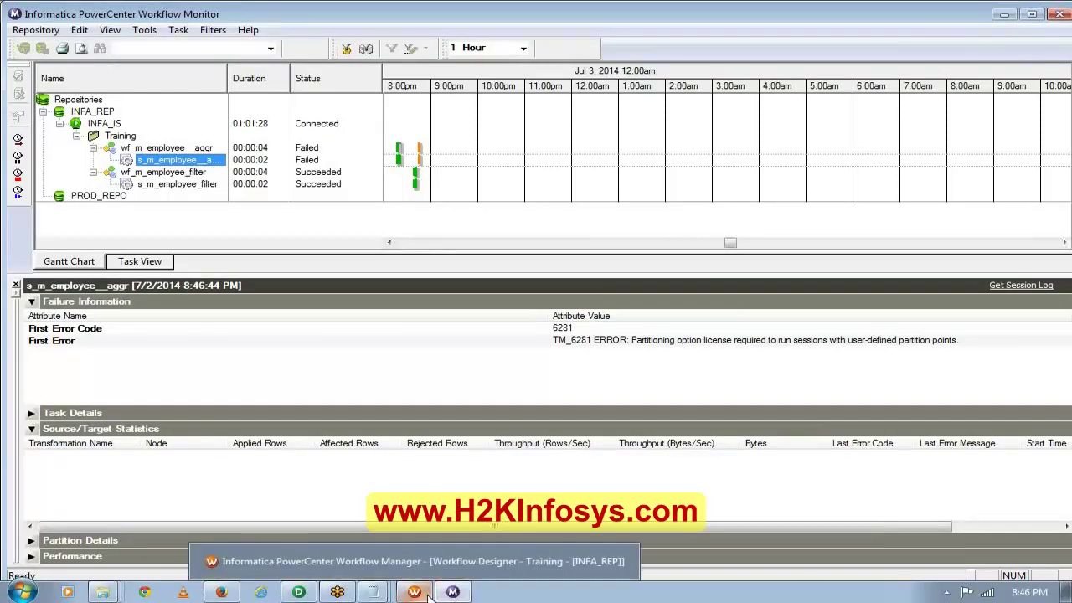
Return to Designer, expand and reposition AGGTRANS, and enable GroupBy for its DEPARTMENT_ID port.
click(300, 593)
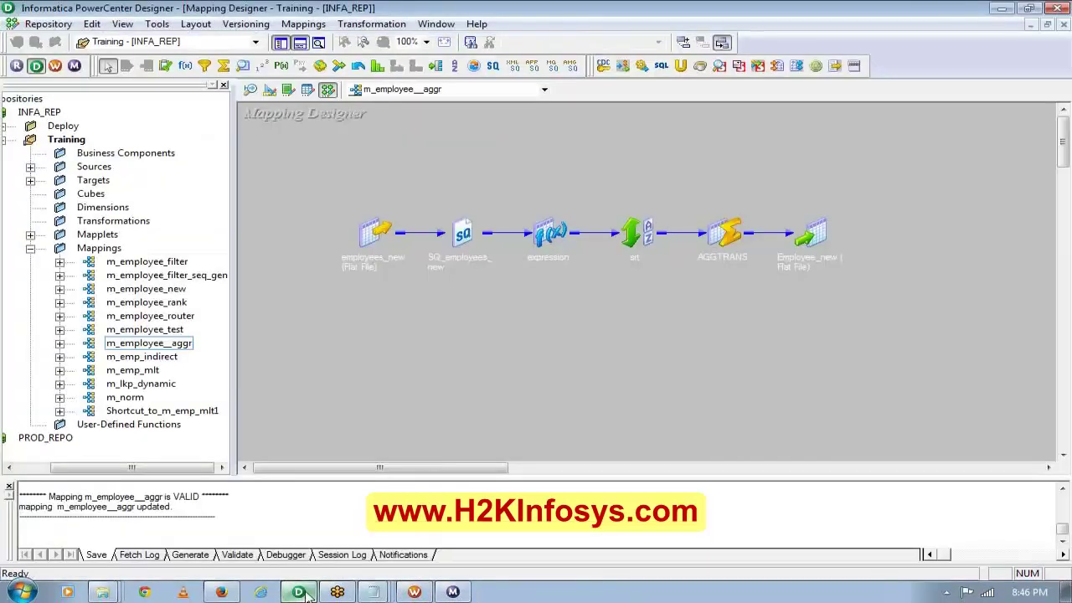
double_click(725, 239)
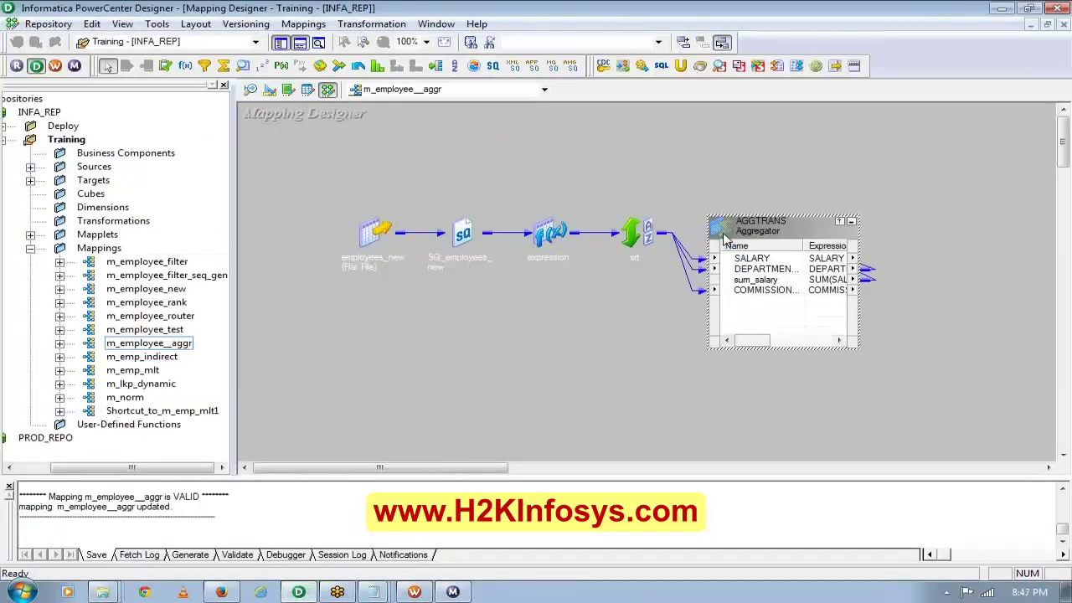
drag(768, 236, 655, 260)
double_click(680, 308)
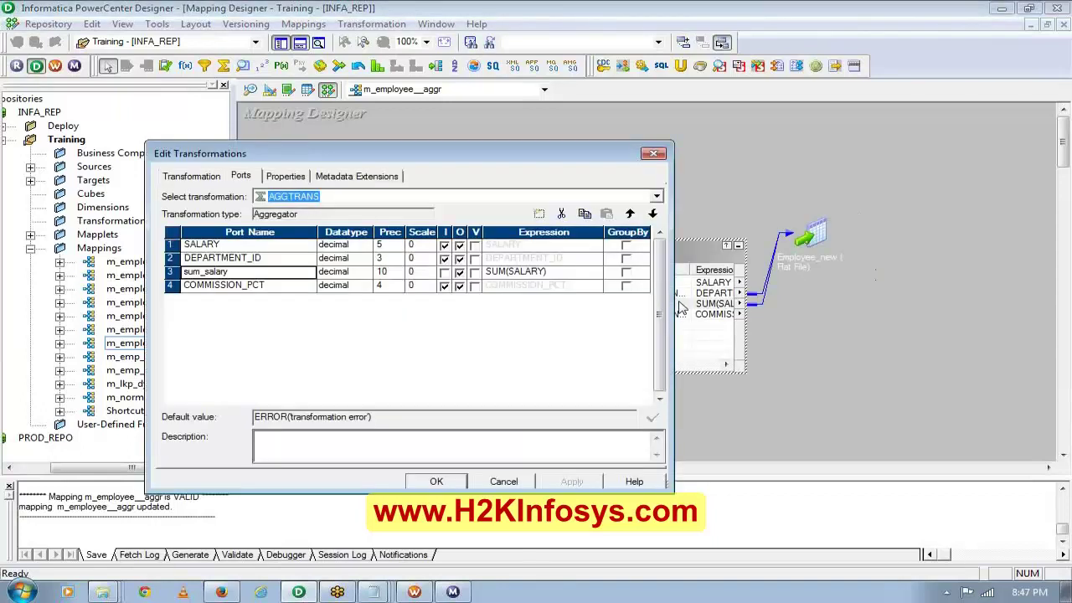
click(626, 260)
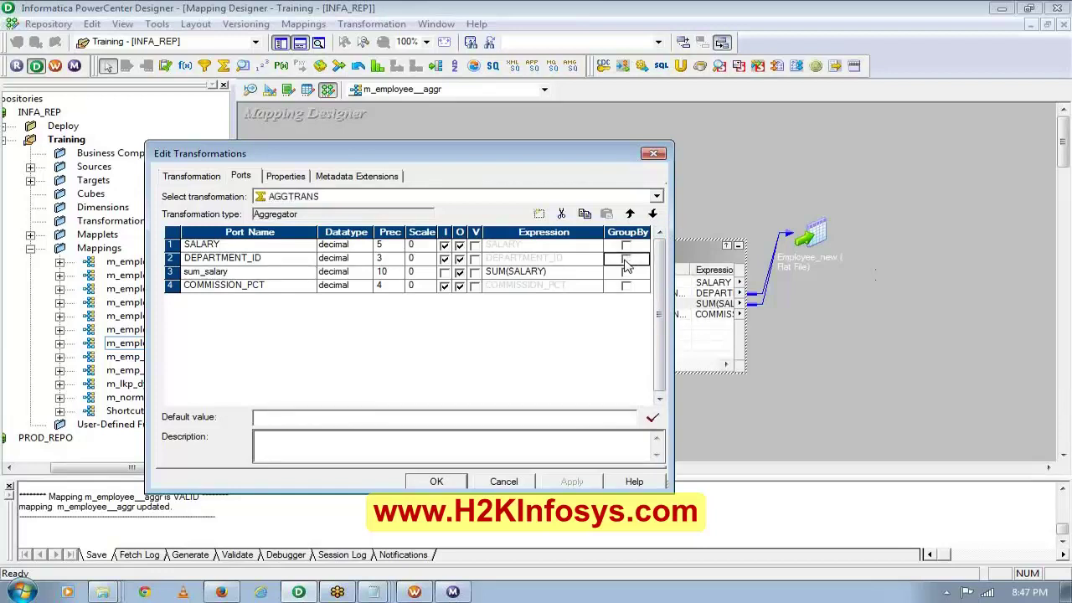
click(626, 261)
click(440, 484)
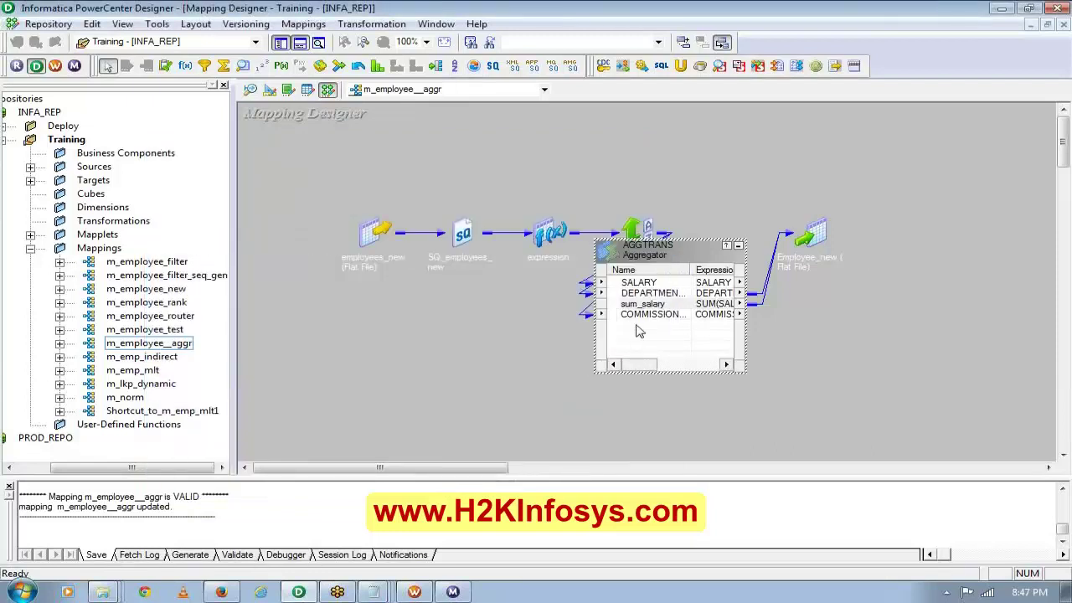
Expand the Employee_new target and link AGGTRANS's SALARY port to NET_SALARY in place of sum_salary.
click(819, 238)
double_click(819, 238)
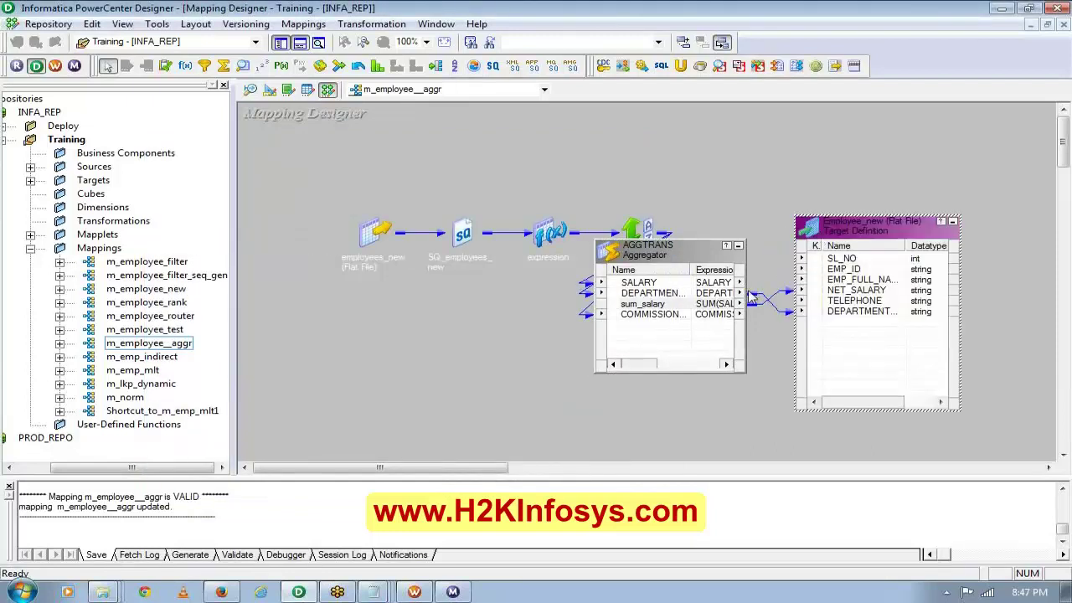
click(688, 284)
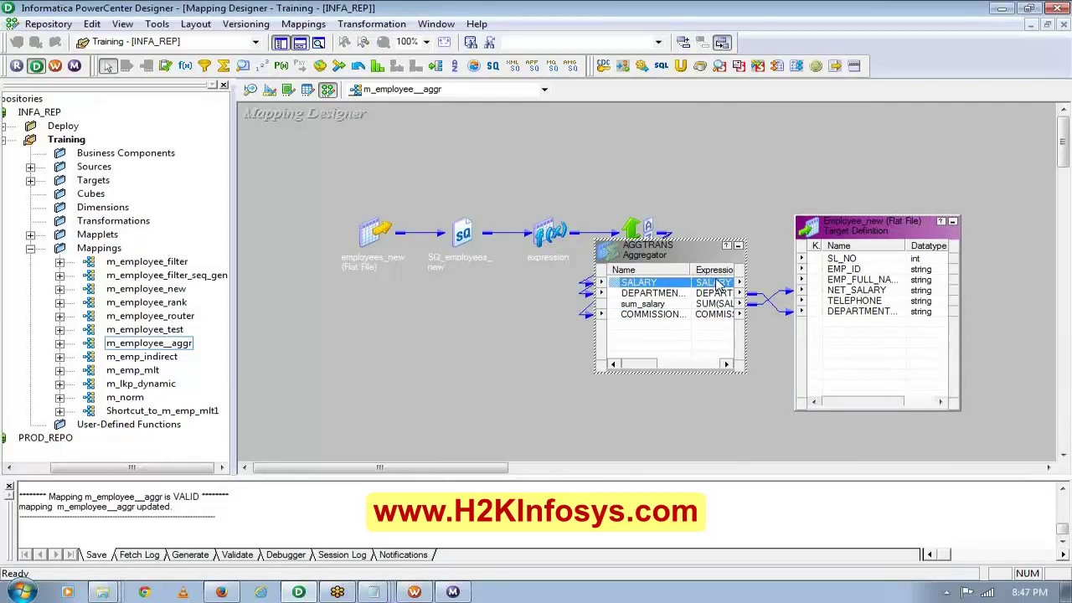
drag(718, 284, 856, 290)
click(598, 331)
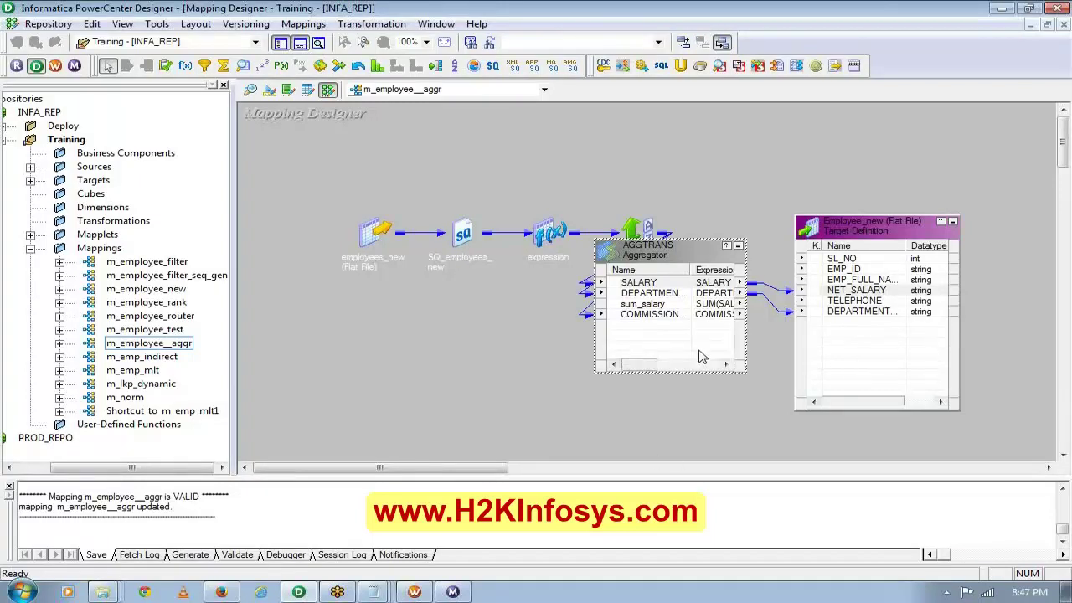
Review AGGTRANS's group-by port and its Sorted Input and Aggregator cache size properties.
click(658, 292)
double_click(658, 295)
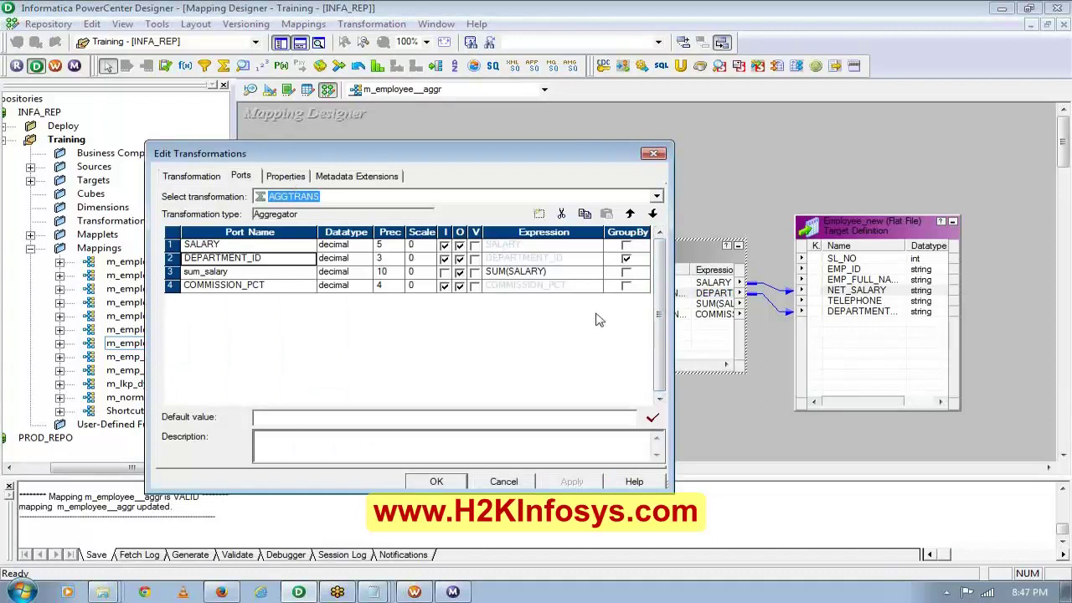
click(293, 177)
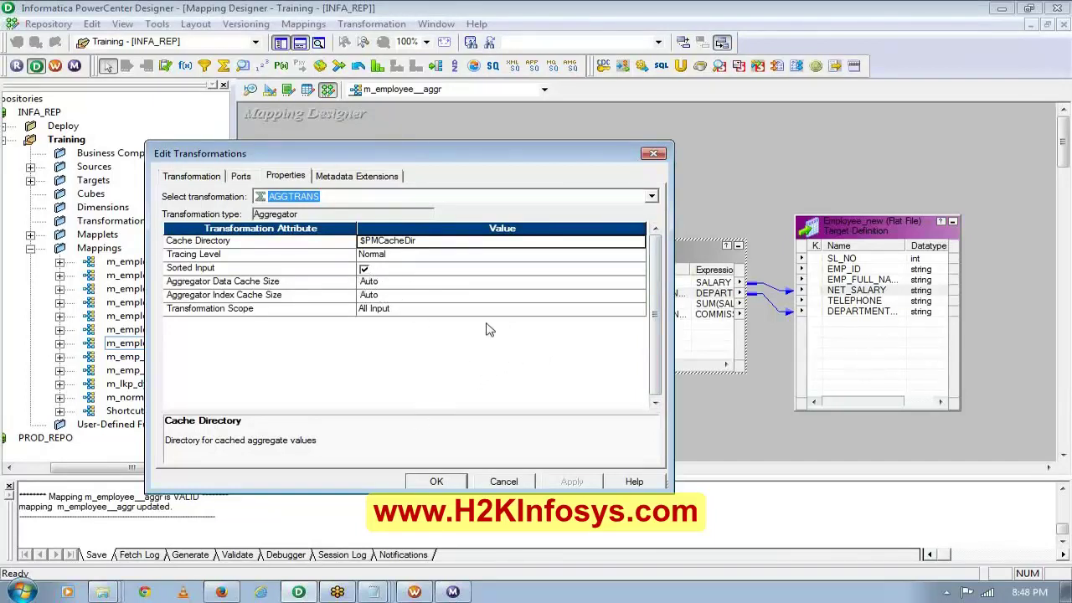
click(295, 290)
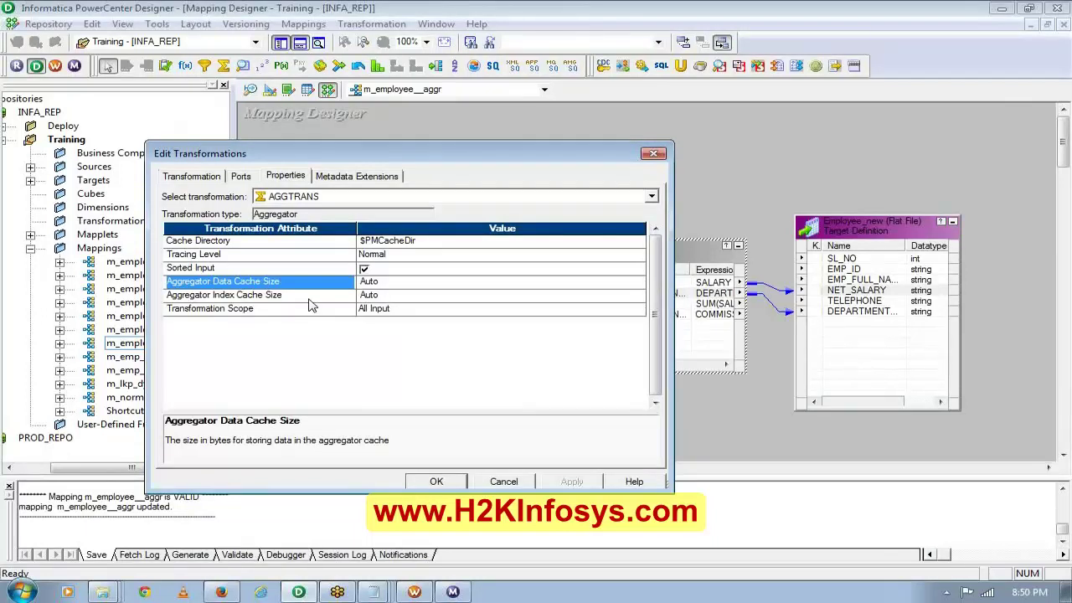
click(401, 285)
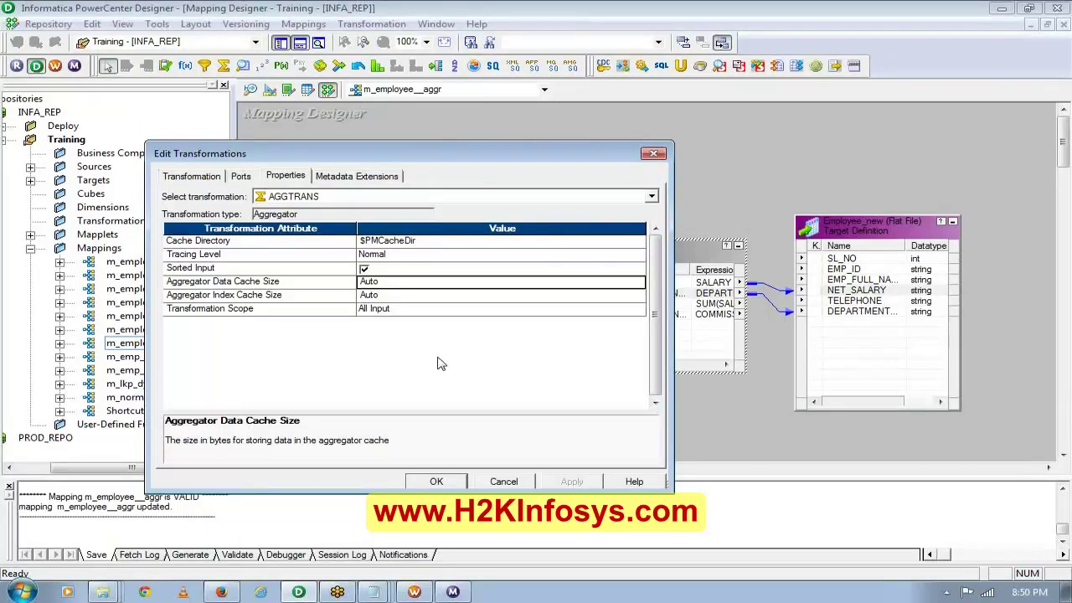
click(433, 482)
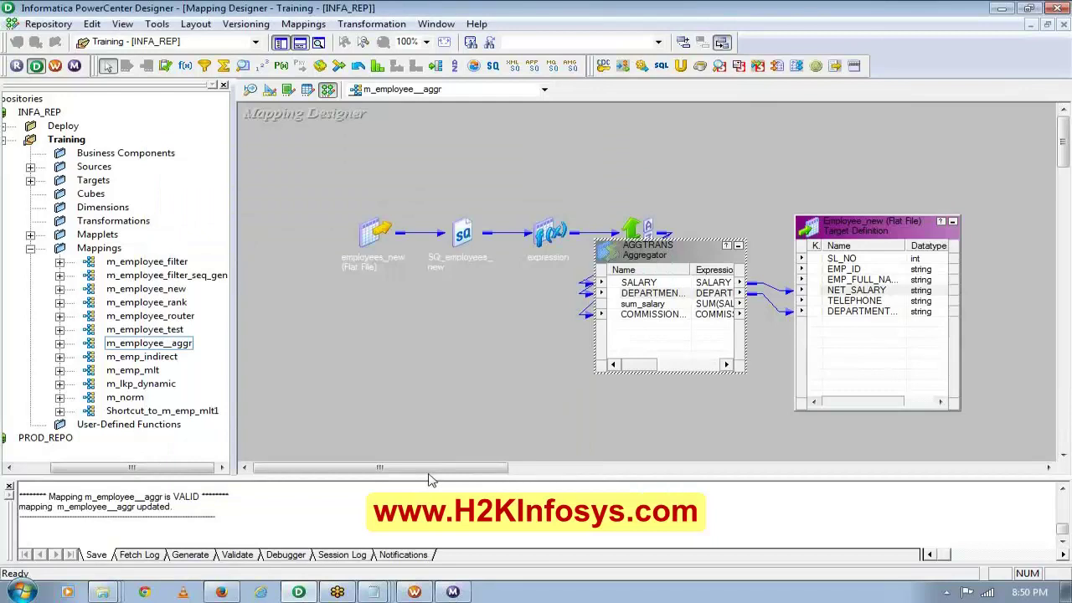
Arrange all objects in the m_employee__aggr mapping as icons.
right_click(462, 119)
click(495, 218)
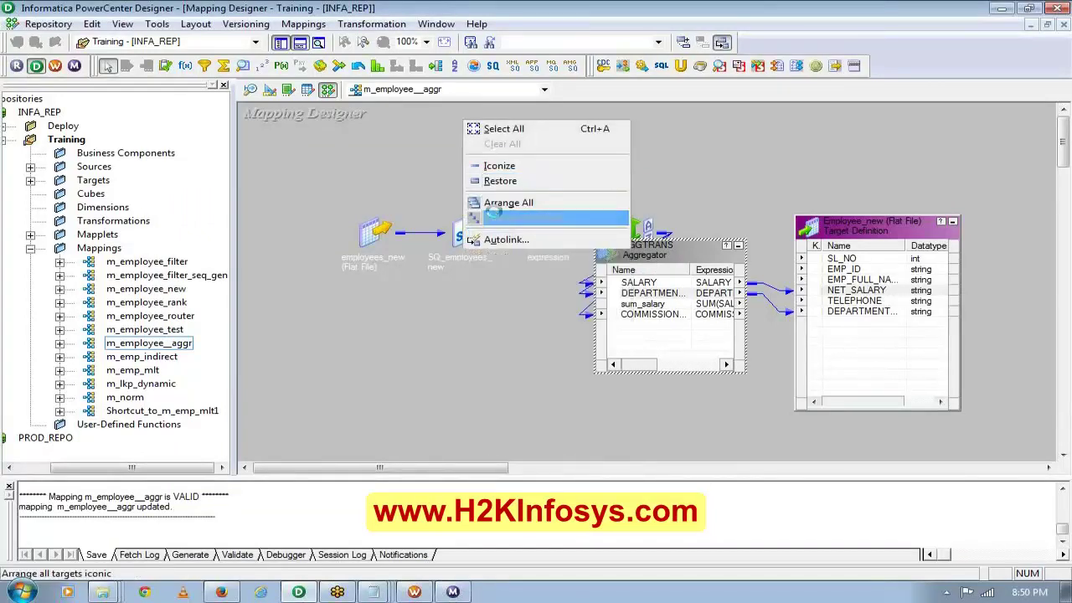